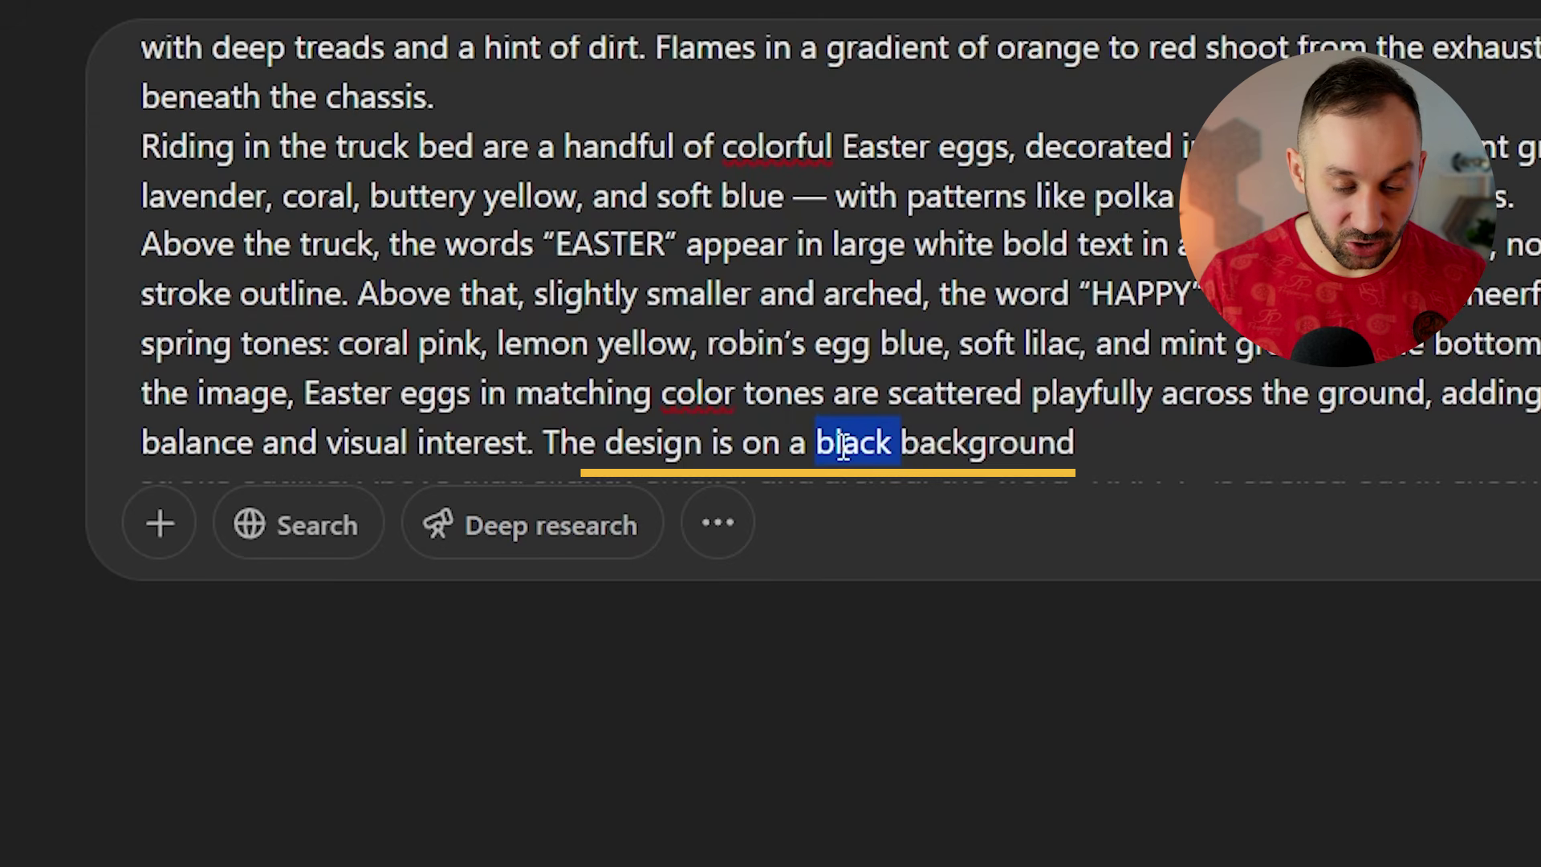
# Step: Change the background wording in the Easter truck prompt from black to "transparent" and submit the prompt
pyautogui.write('nt')
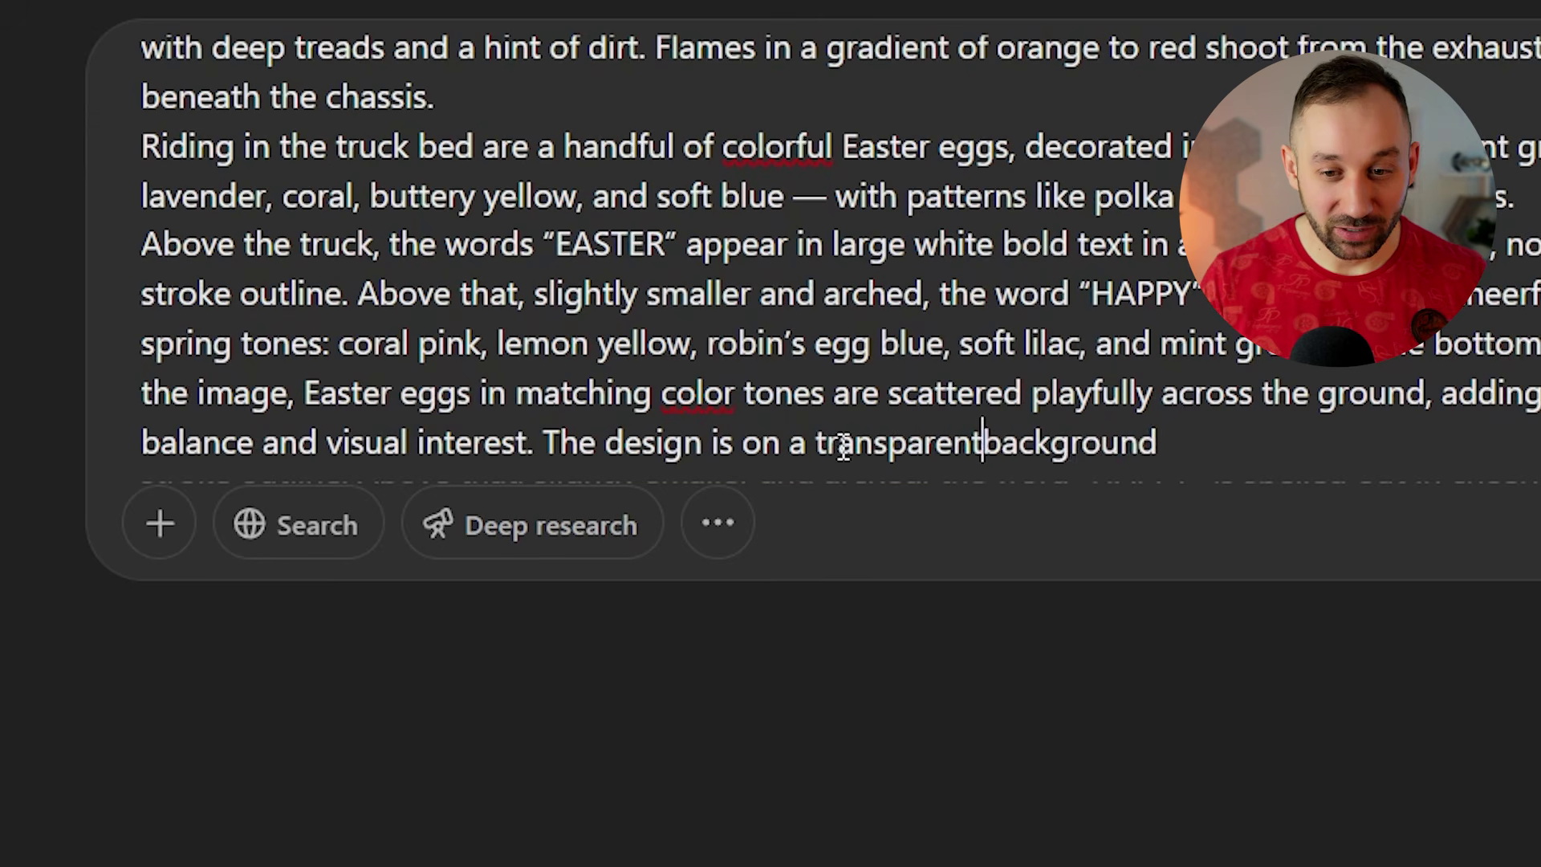
pyautogui.click(1445, 397)
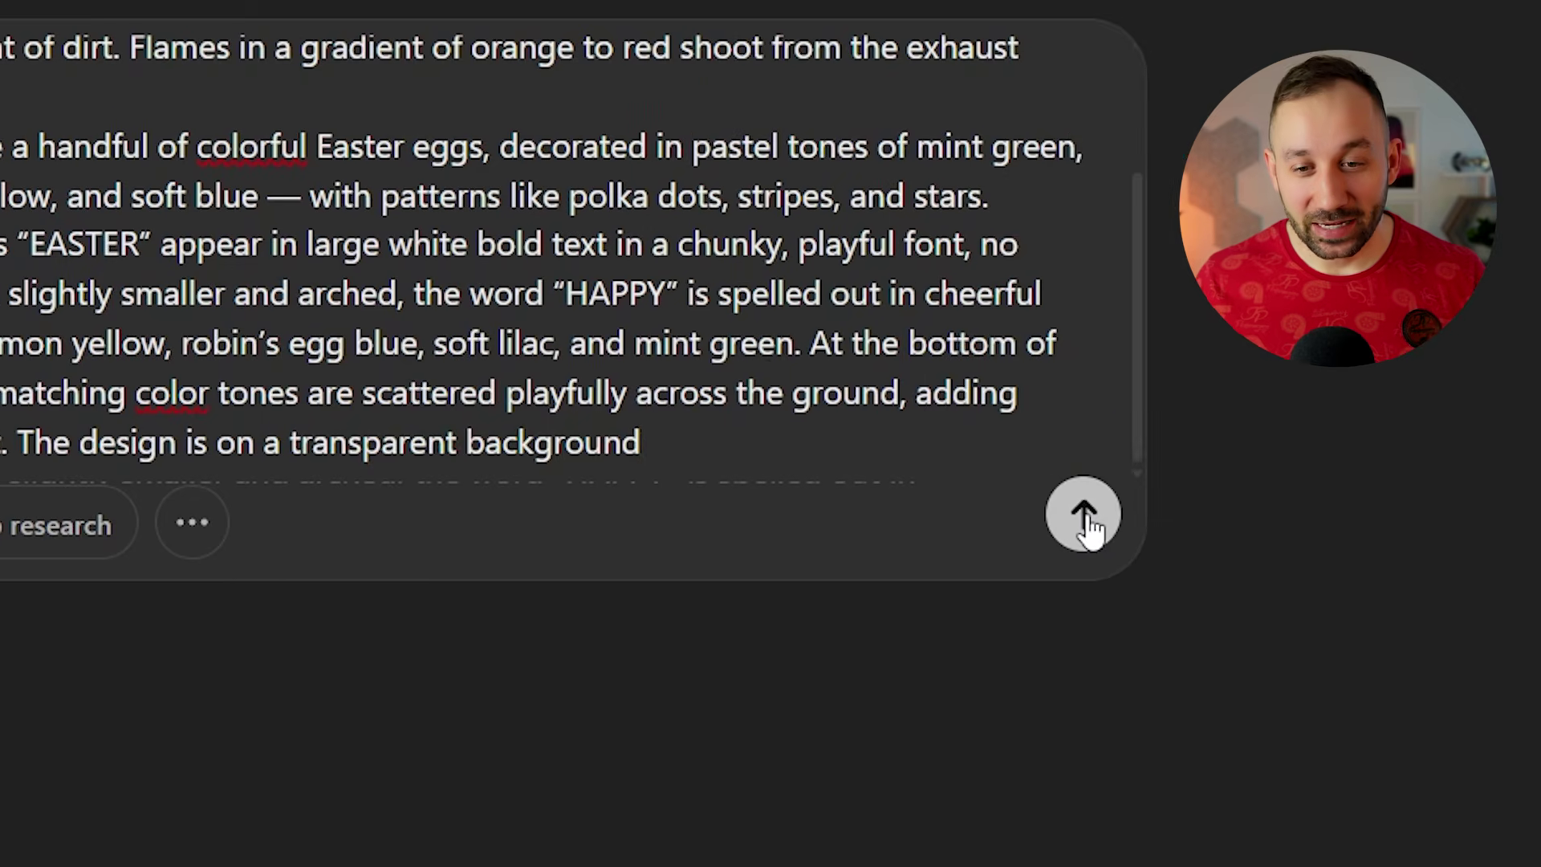
pyautogui.click(1115, 515)
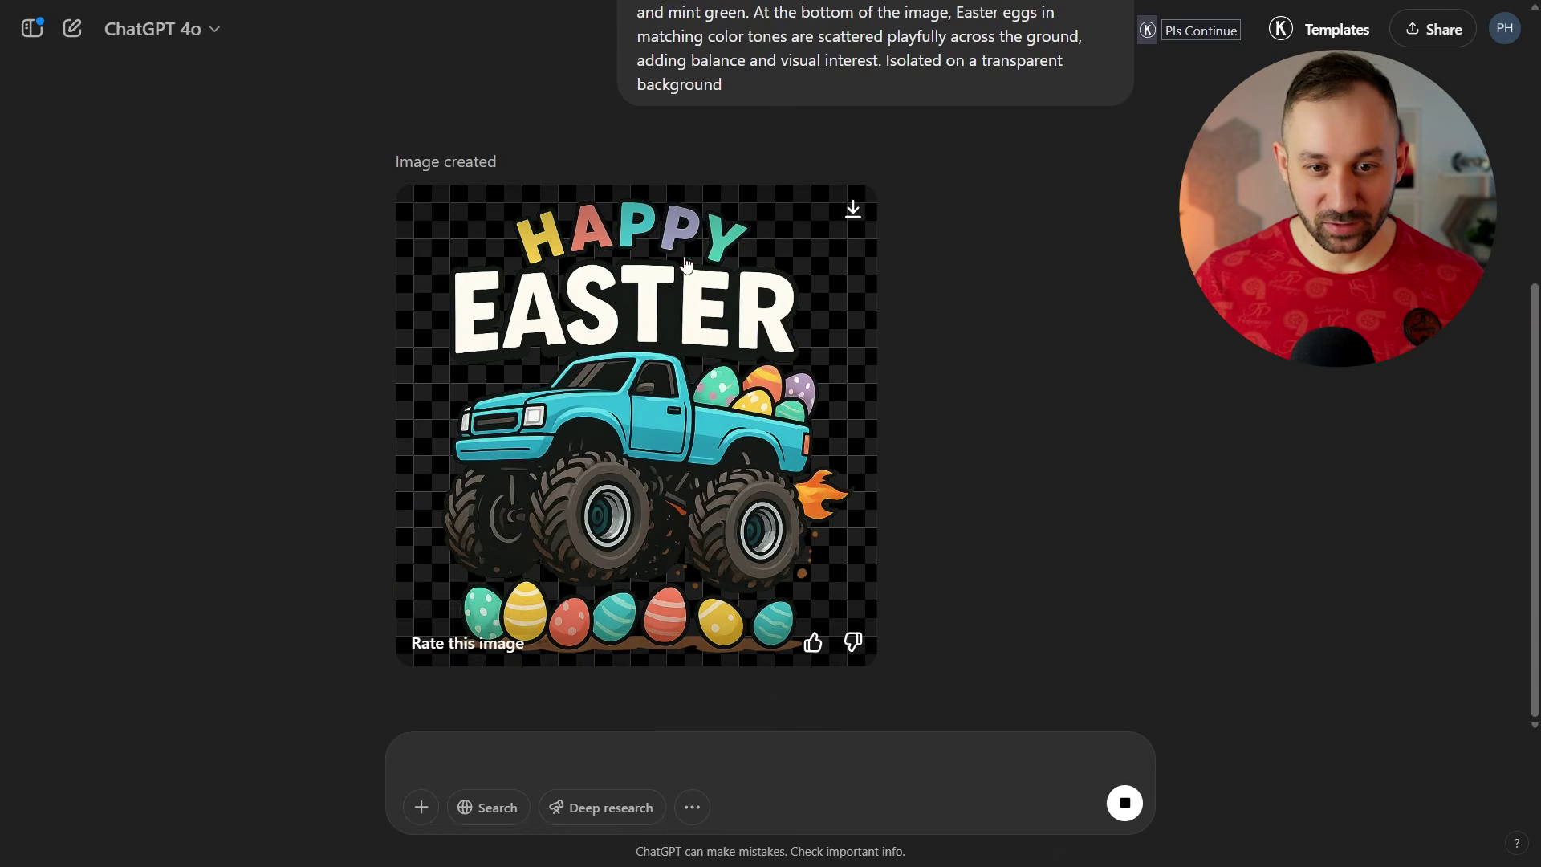
# Step: Open the generated Happy Easter monster truck image at full size and download it
pyautogui.click(686, 264)
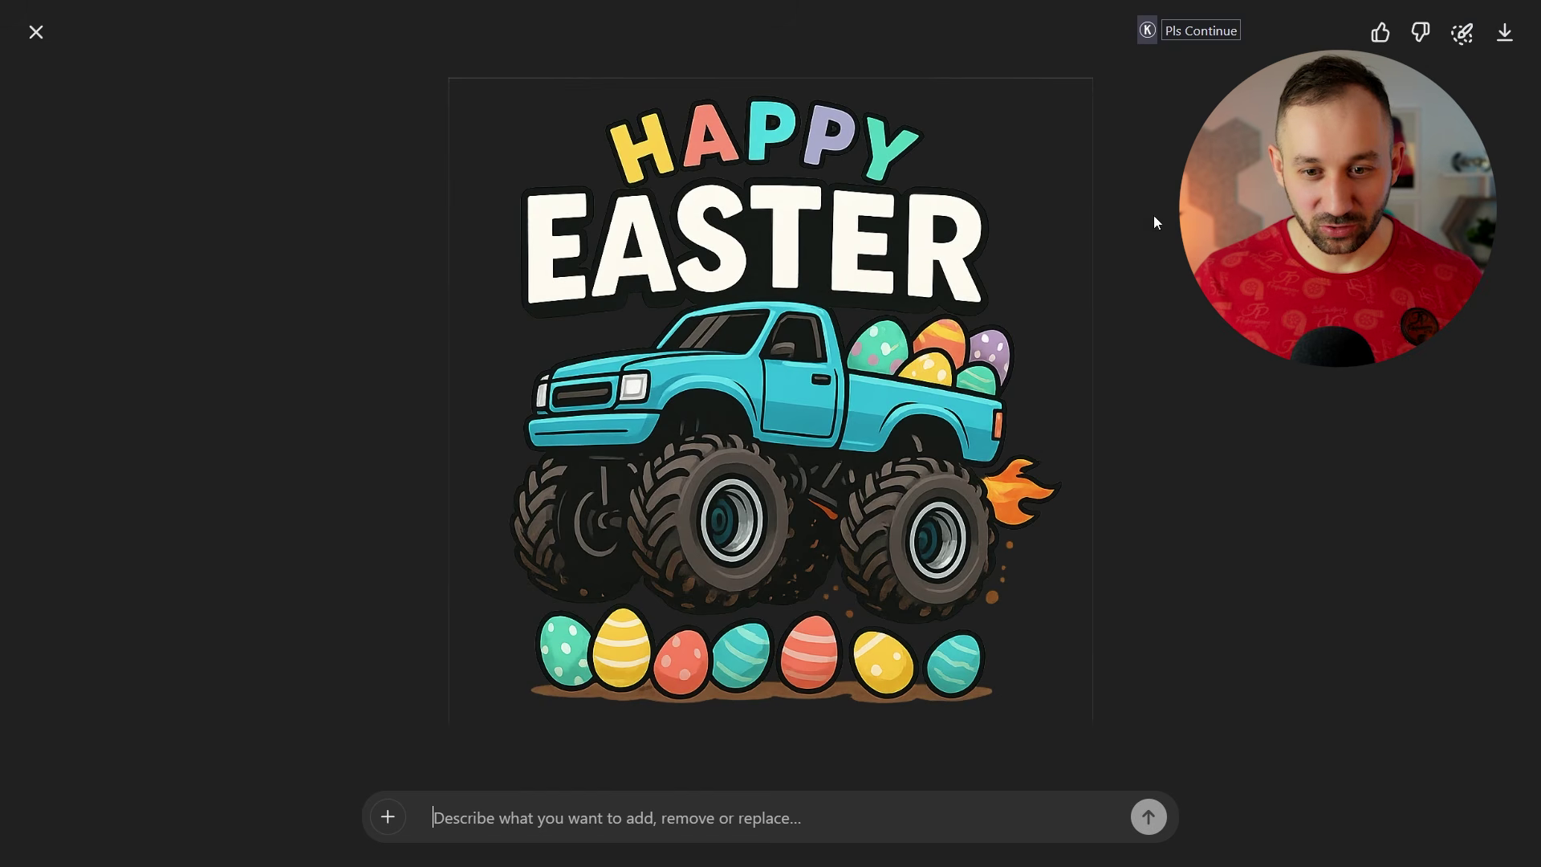
pyautogui.click(1504, 33)
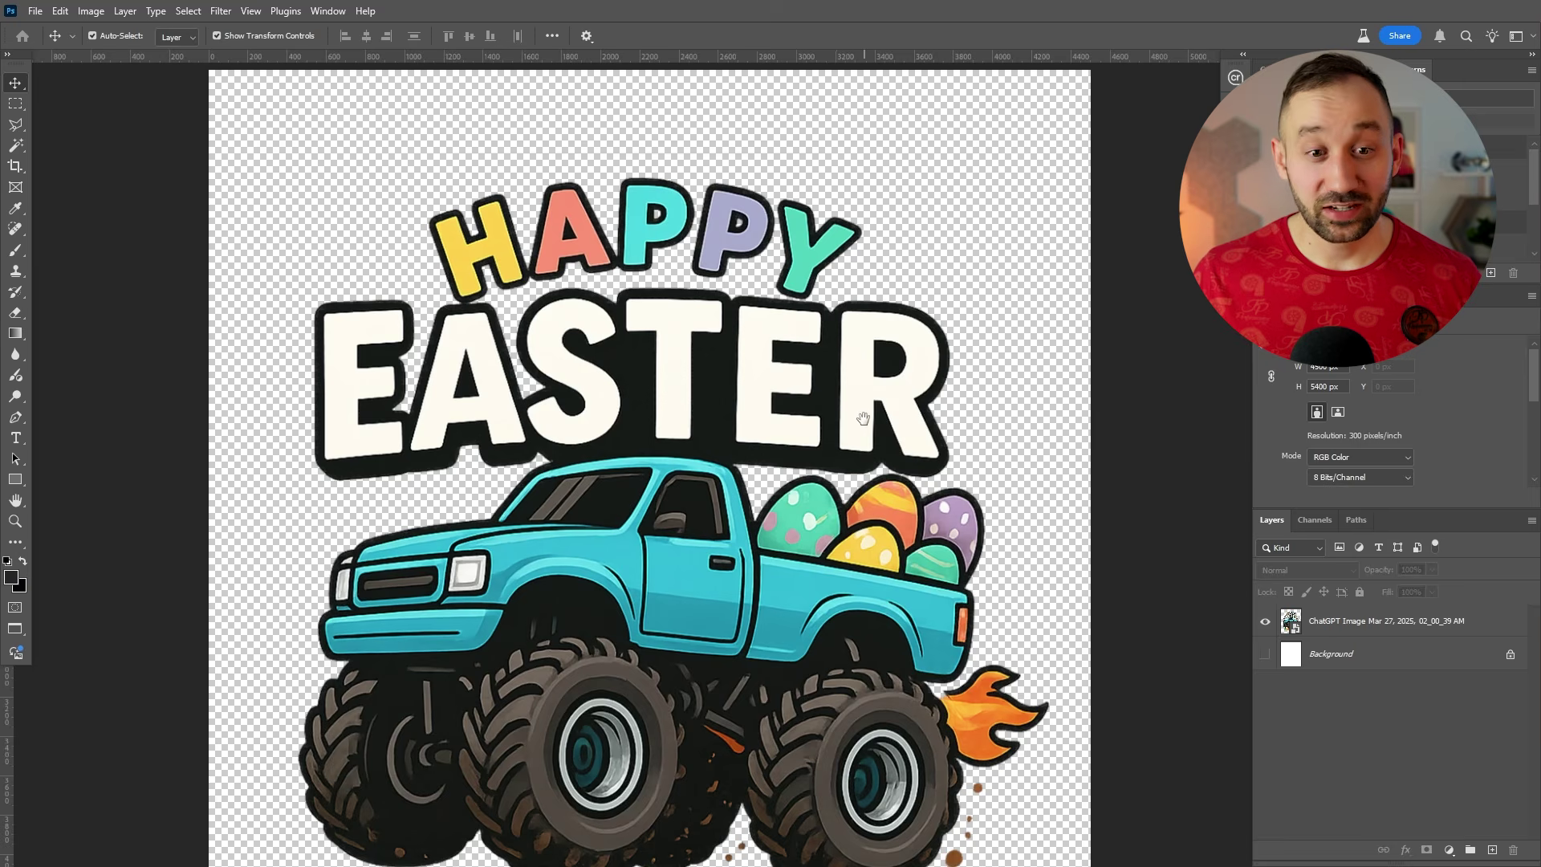
# Step: In Photoshop, examine the Easter truck design's edges and transparency around the wheels, eggs and lettering
pyautogui.click(860, 455)
pyautogui.scroll(3, 893, 331)
pyautogui.scroll(-2, 893, 331)
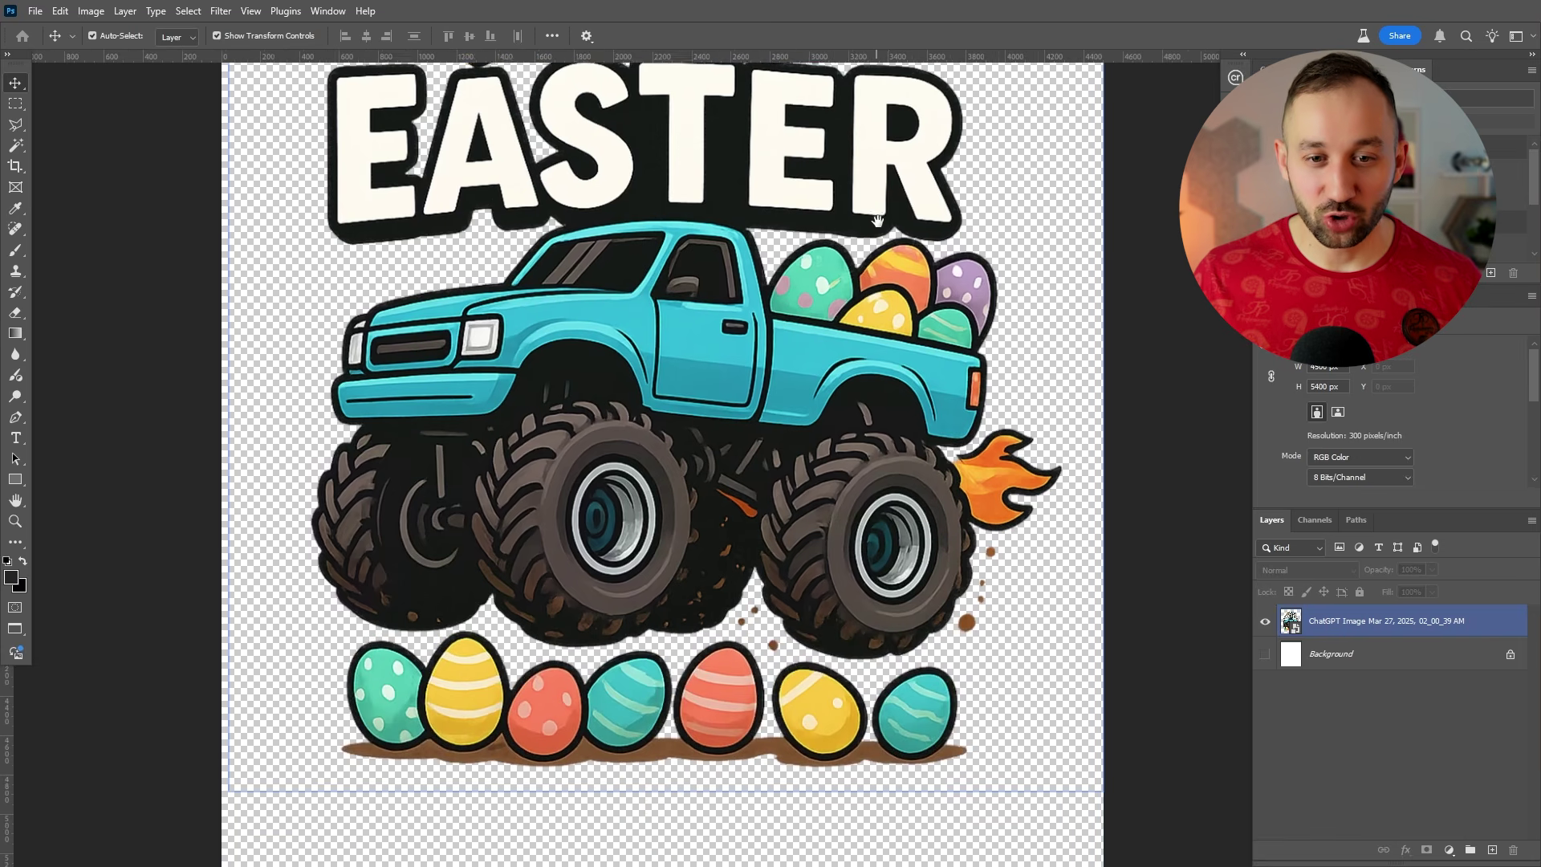
pyautogui.scroll(3, 391, 670)
pyautogui.scroll(2, 391, 670)
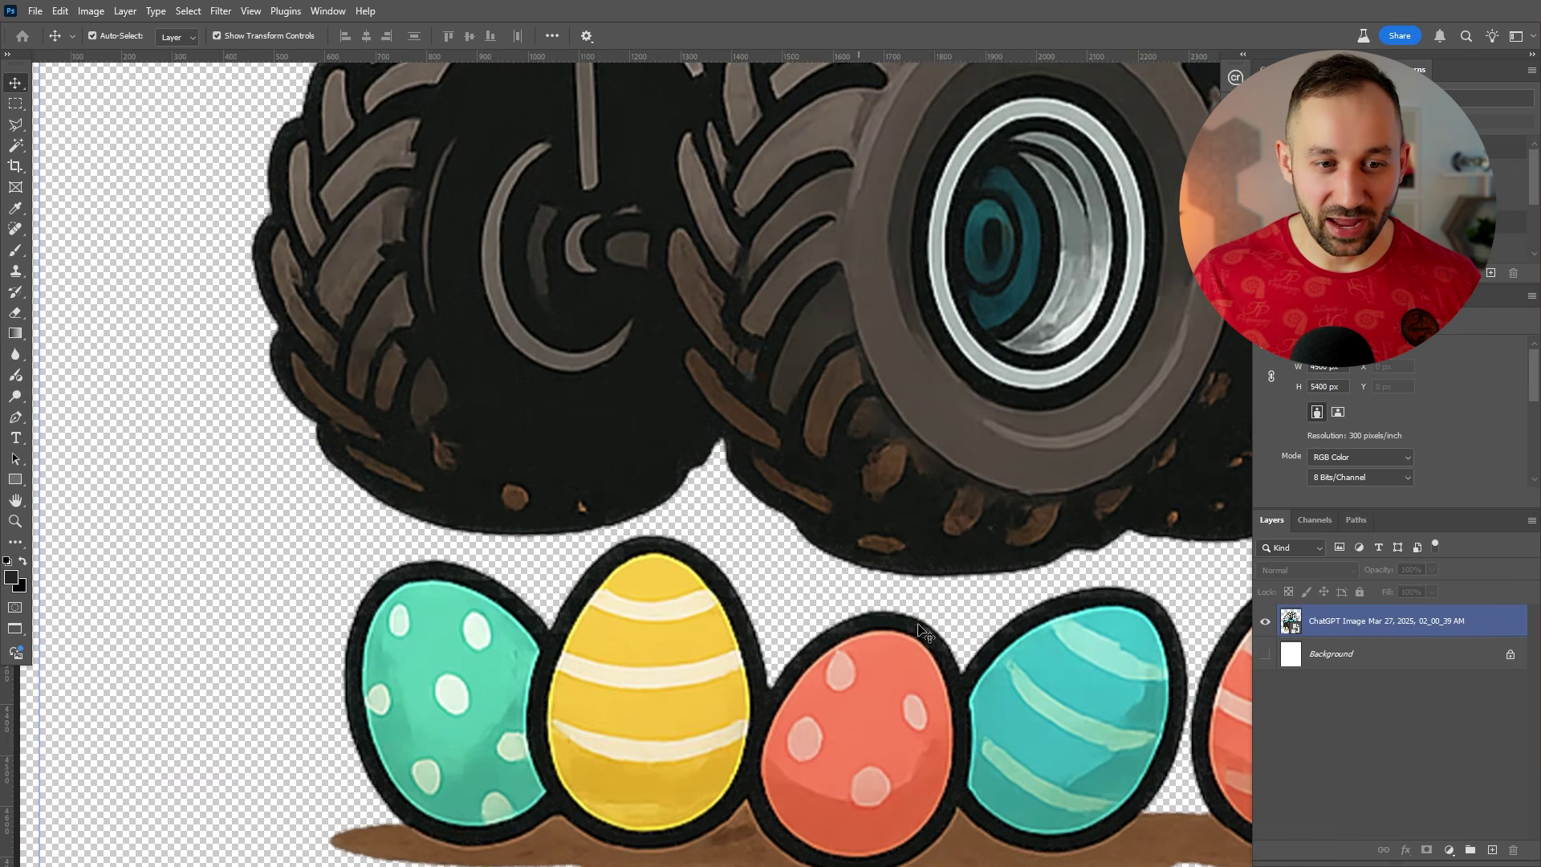
pyautogui.hscroll(10, 923, 632)
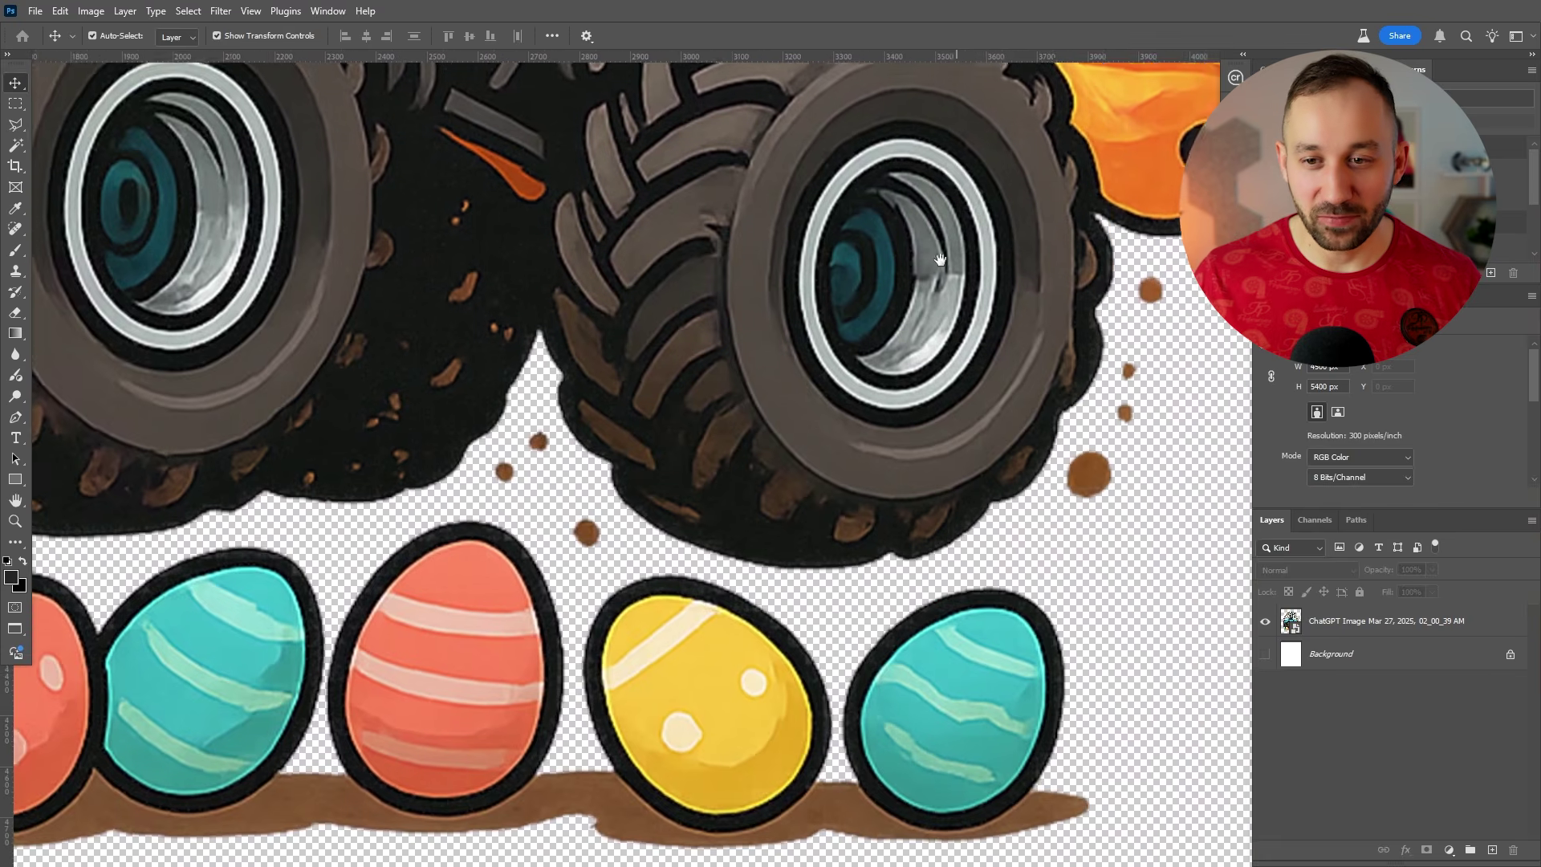
pyautogui.scroll(-3, 940, 259)
pyautogui.scroll(5, 842, 401)
pyautogui.scroll(2, 759, 556)
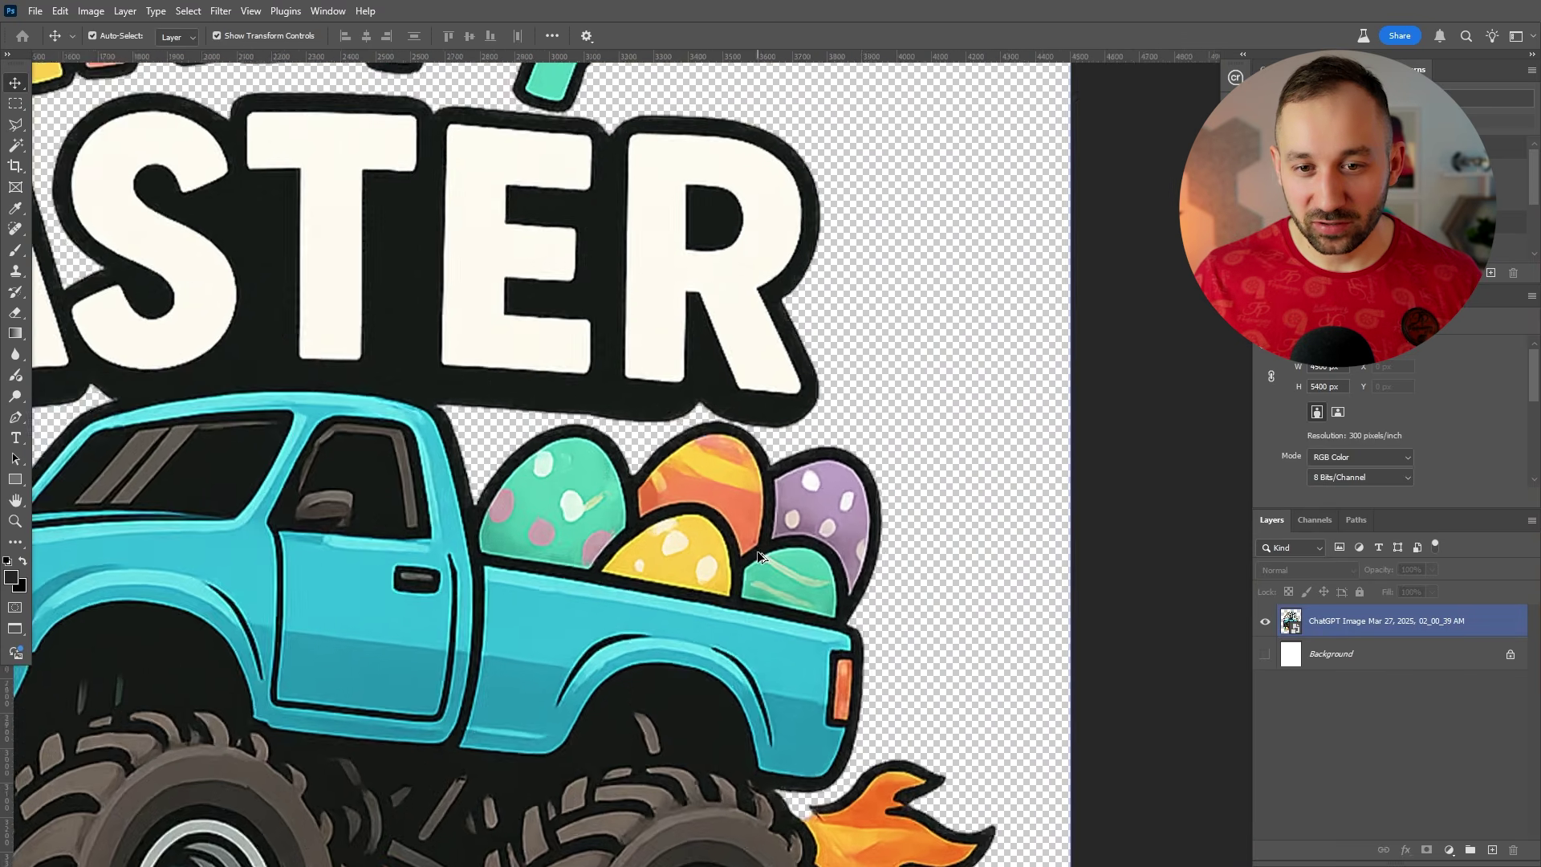
pyautogui.scroll(-3, 758, 556)
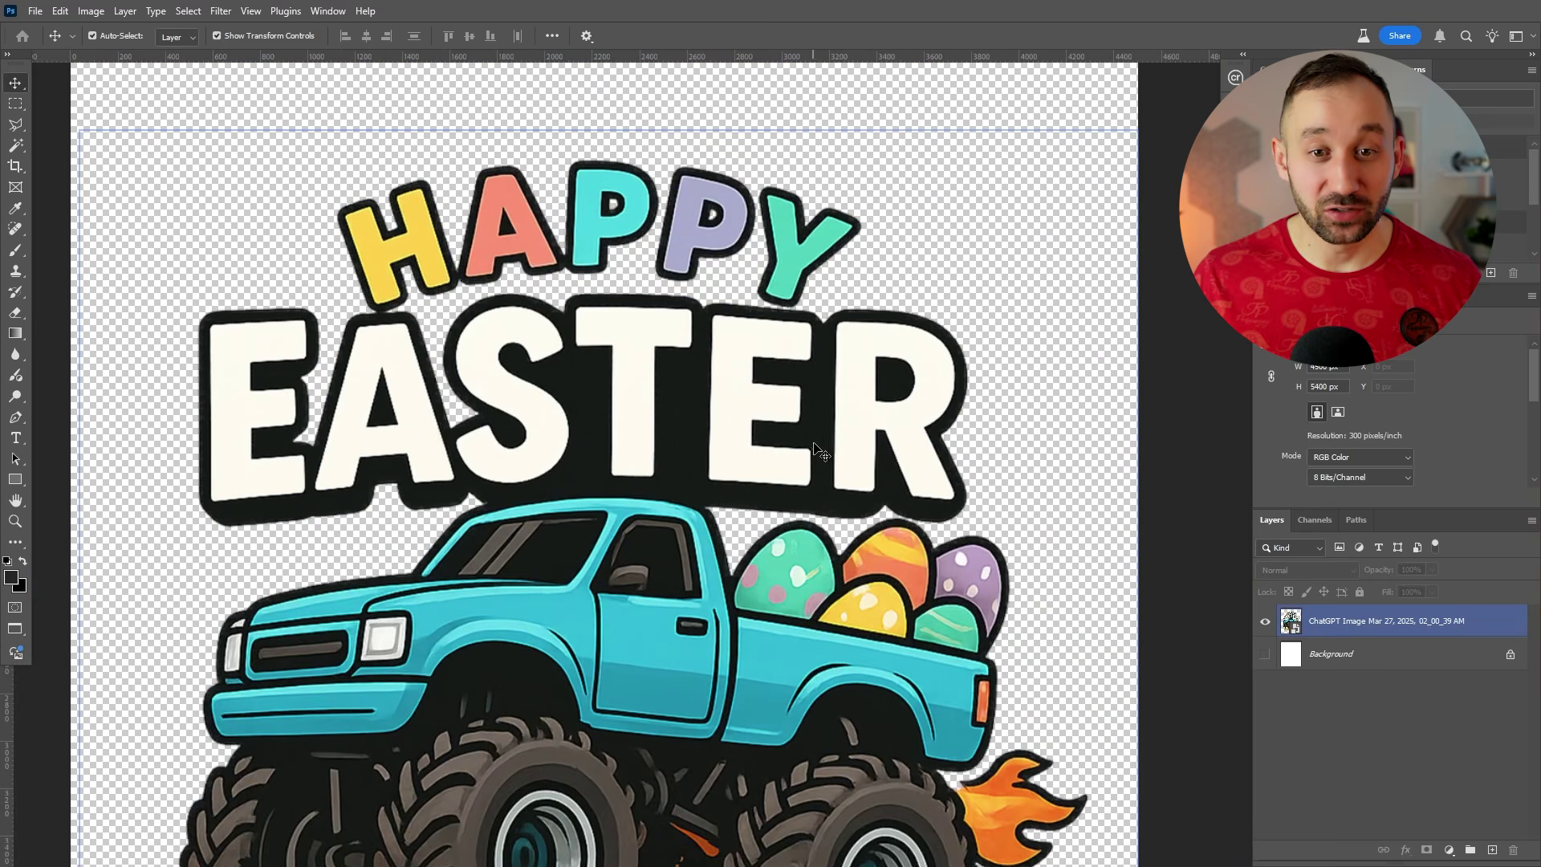
pyautogui.scroll(-3, 817, 451)
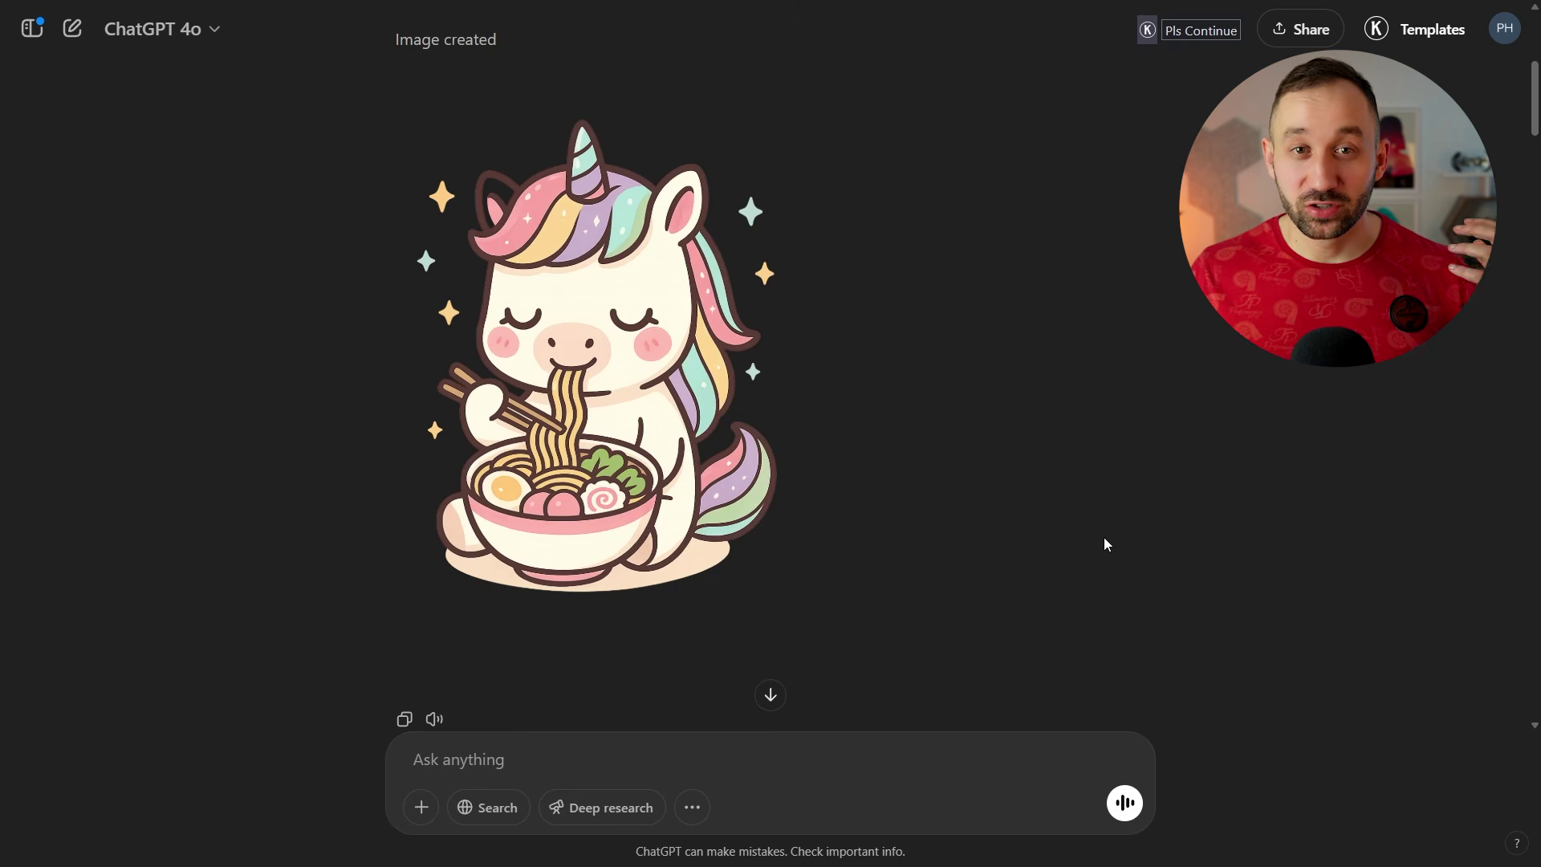
# Step: Examine the unicorn ramen image in ChatGPT and its edges in Photoshop, and review the motorboat prompt and image back in ChatGPT
pyautogui.moveTo(608, 280)
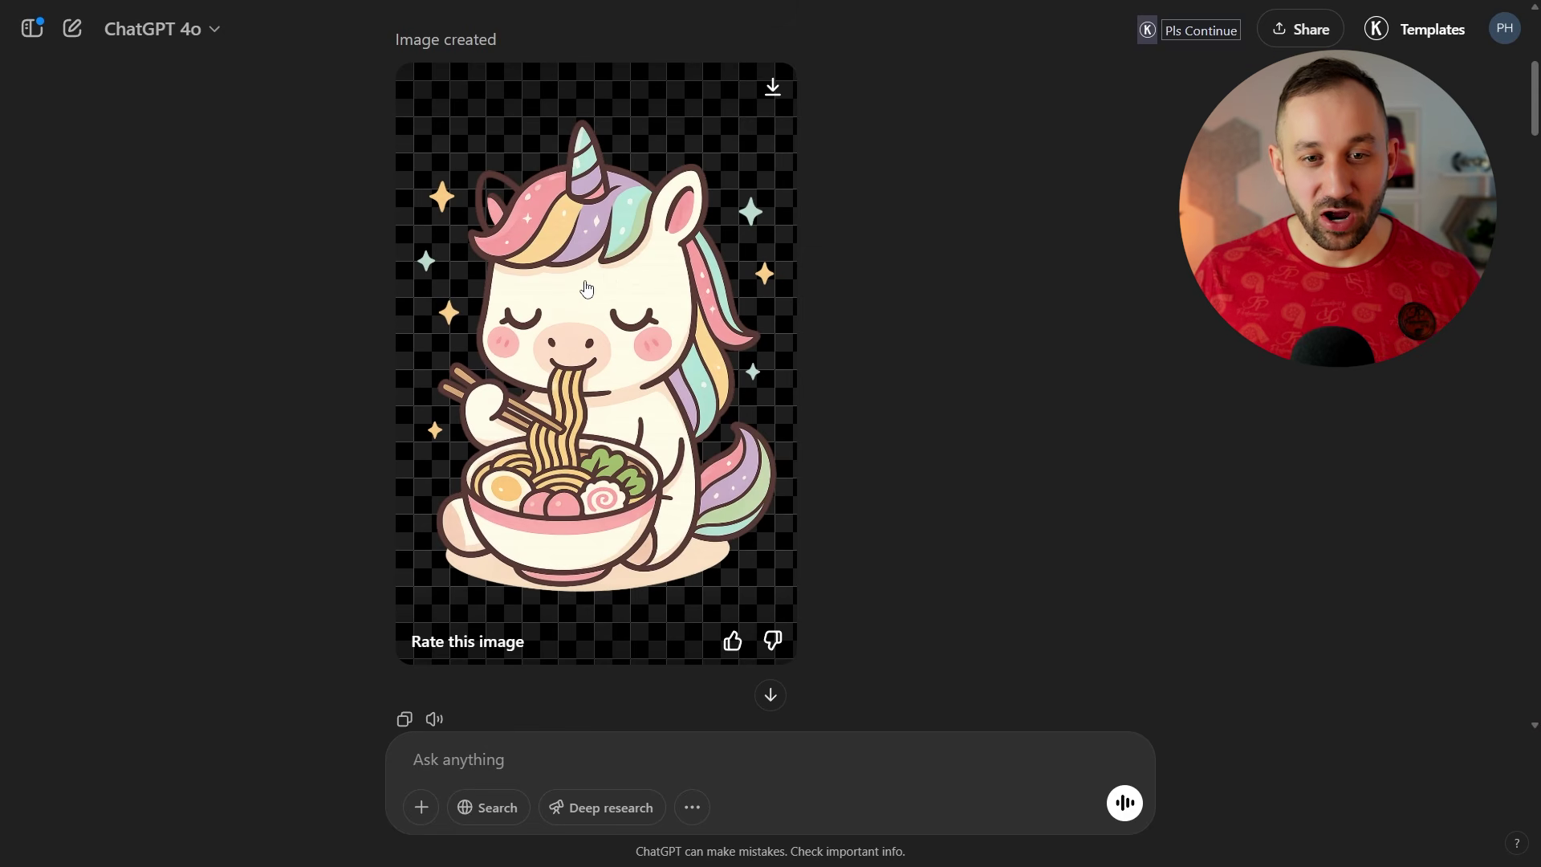
pyautogui.click(587, 289)
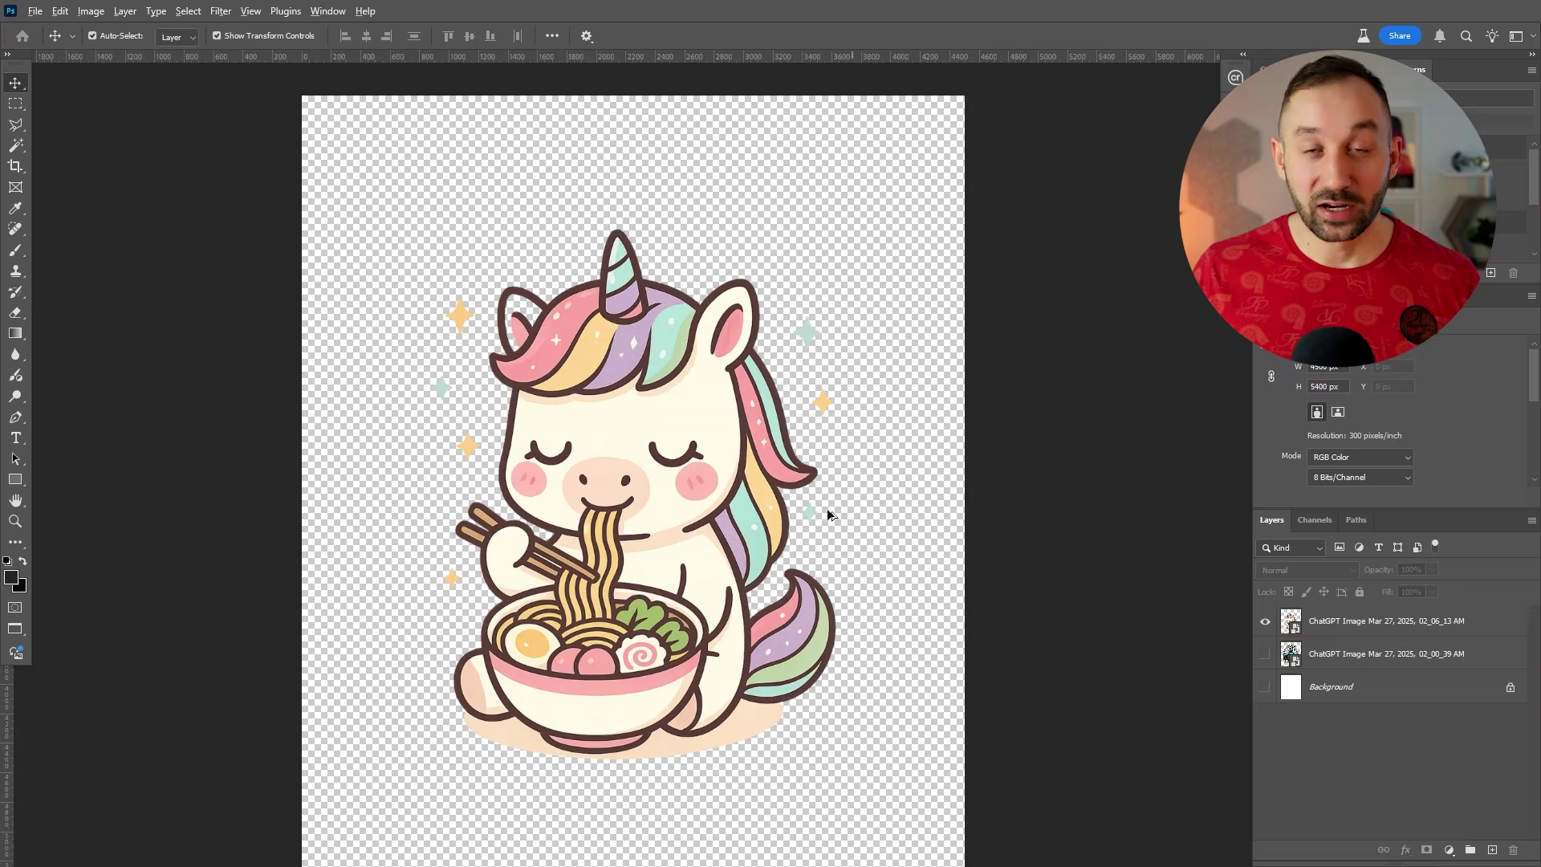
pyautogui.scroll(5, 492, 353)
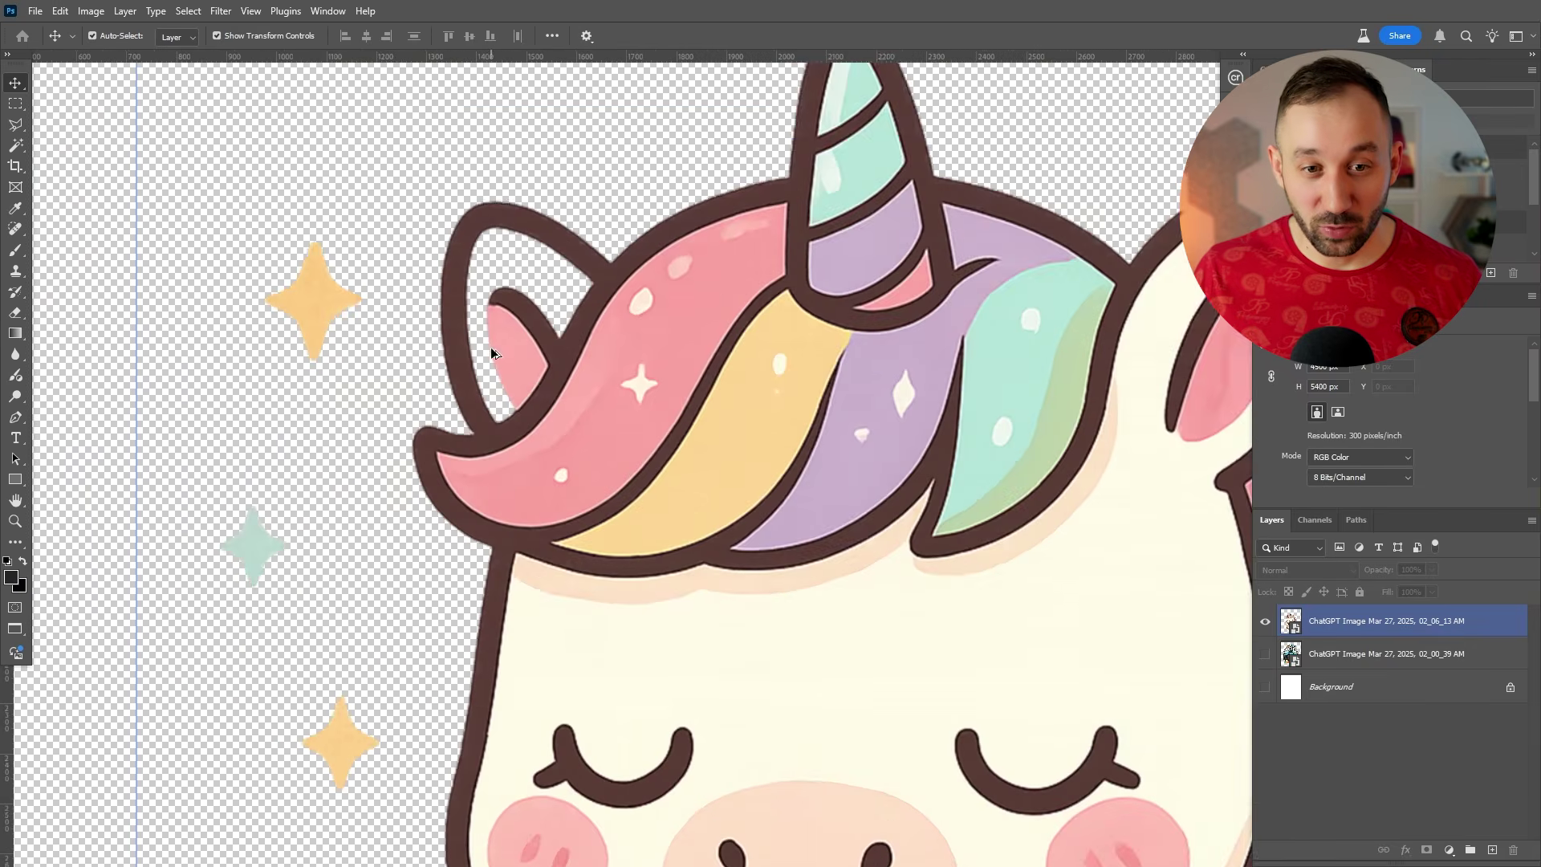
pyautogui.scroll(-5, 492, 353)
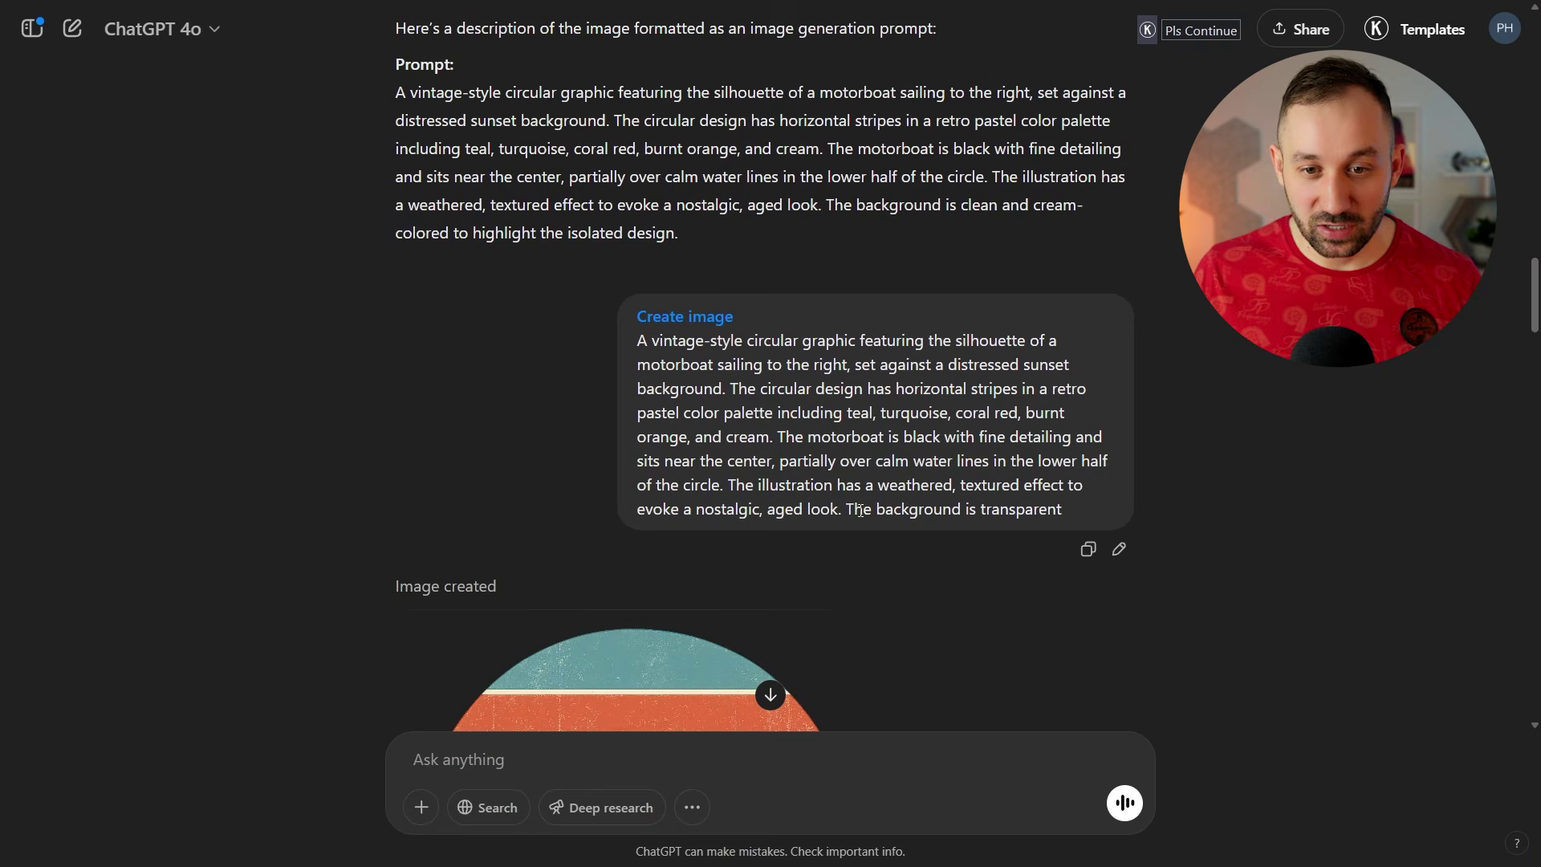
pyautogui.scroll(-3, 859, 517)
pyautogui.scroll(-4, 859, 517)
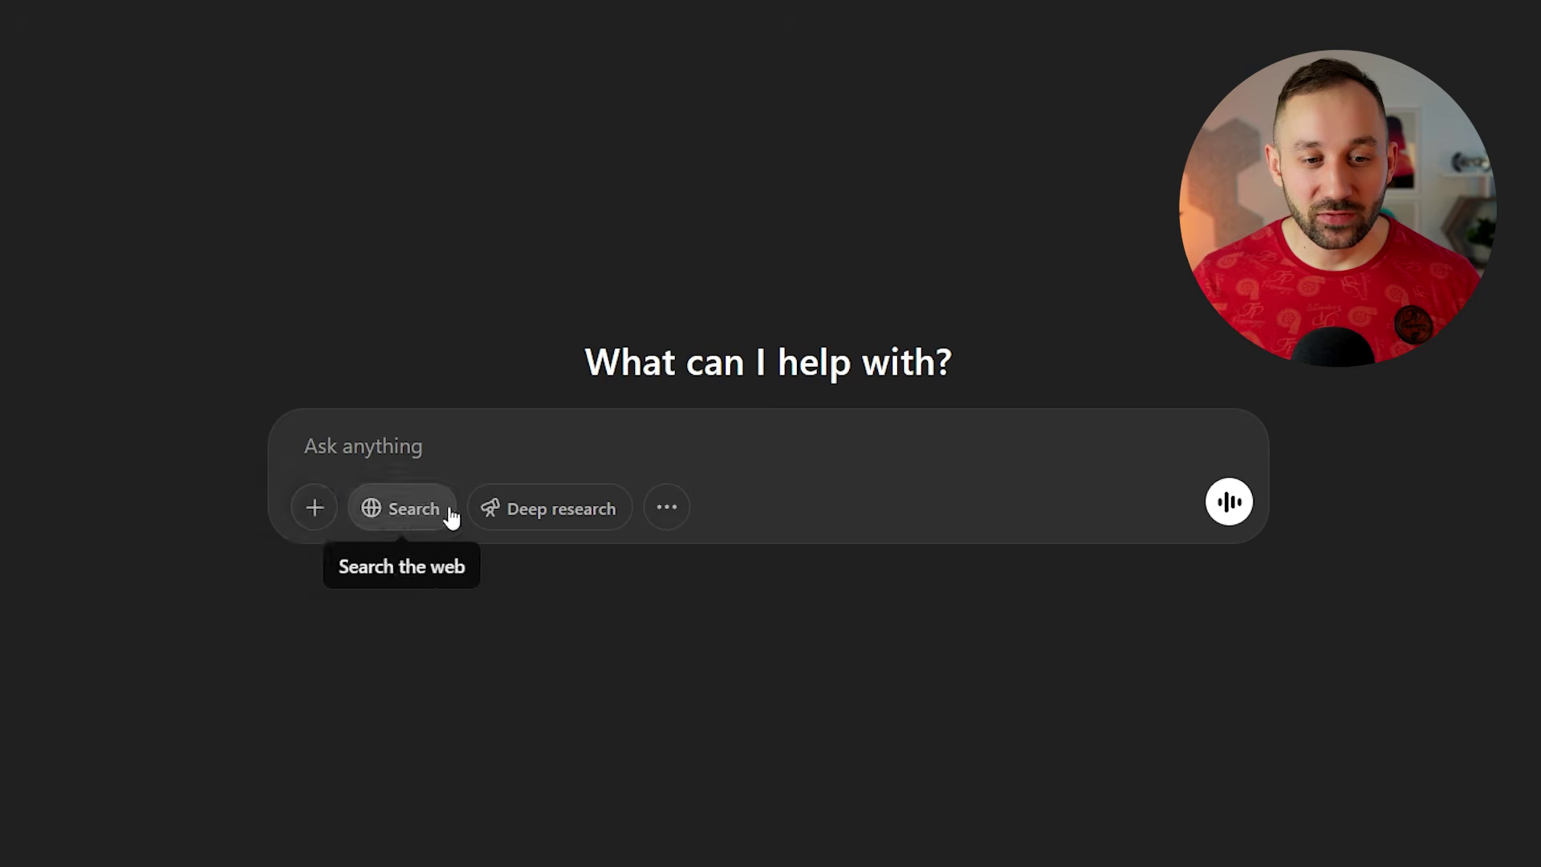
# Step: Start a Create image prompt in a new chat with the wording "on a transparent background:"
pyautogui.click(671, 508)
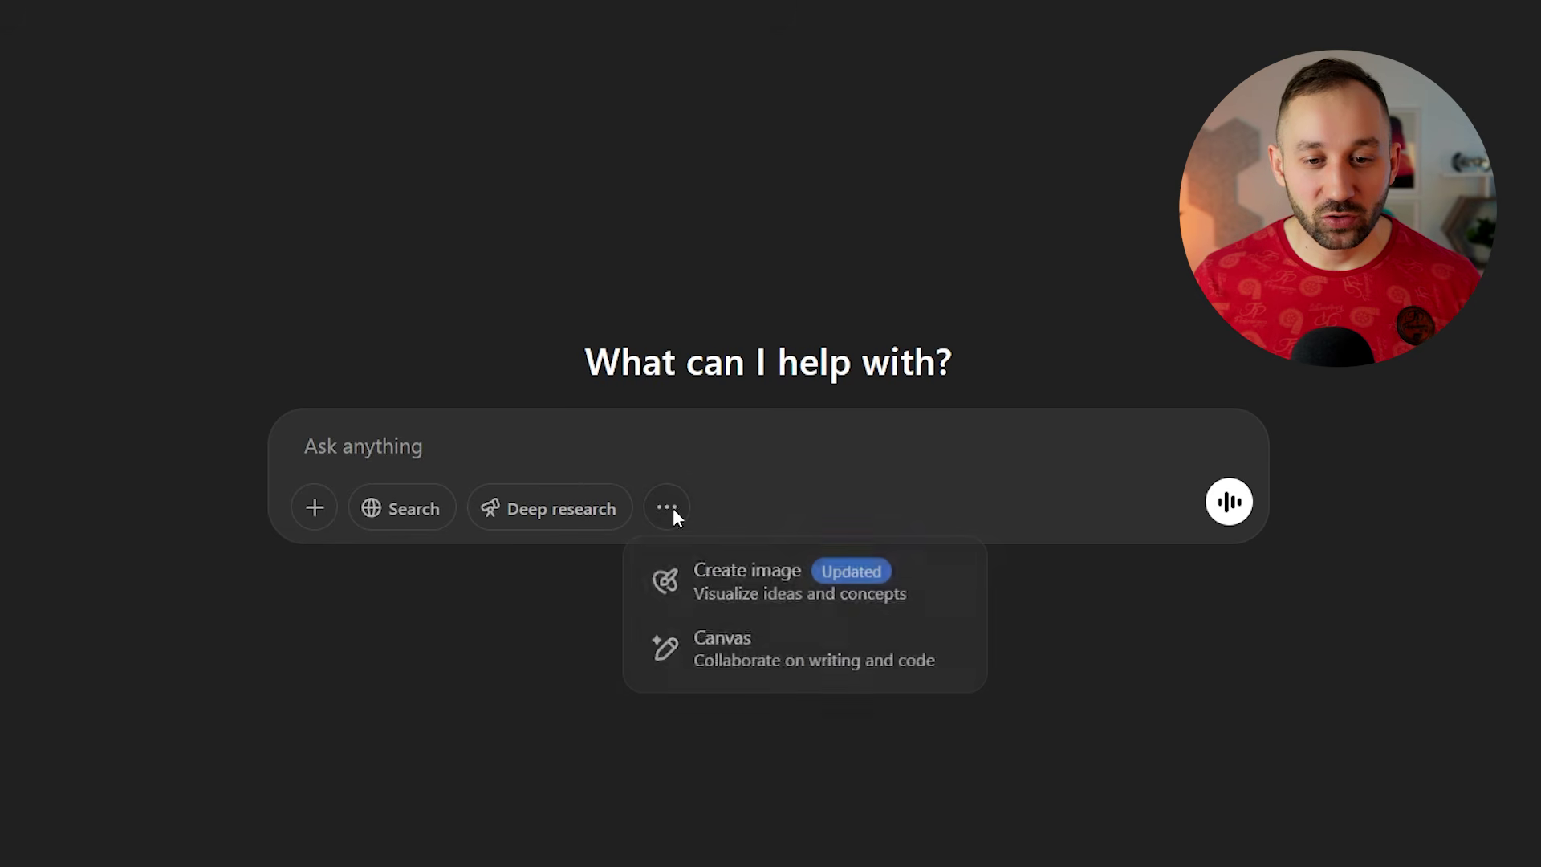
pyautogui.click(762, 586)
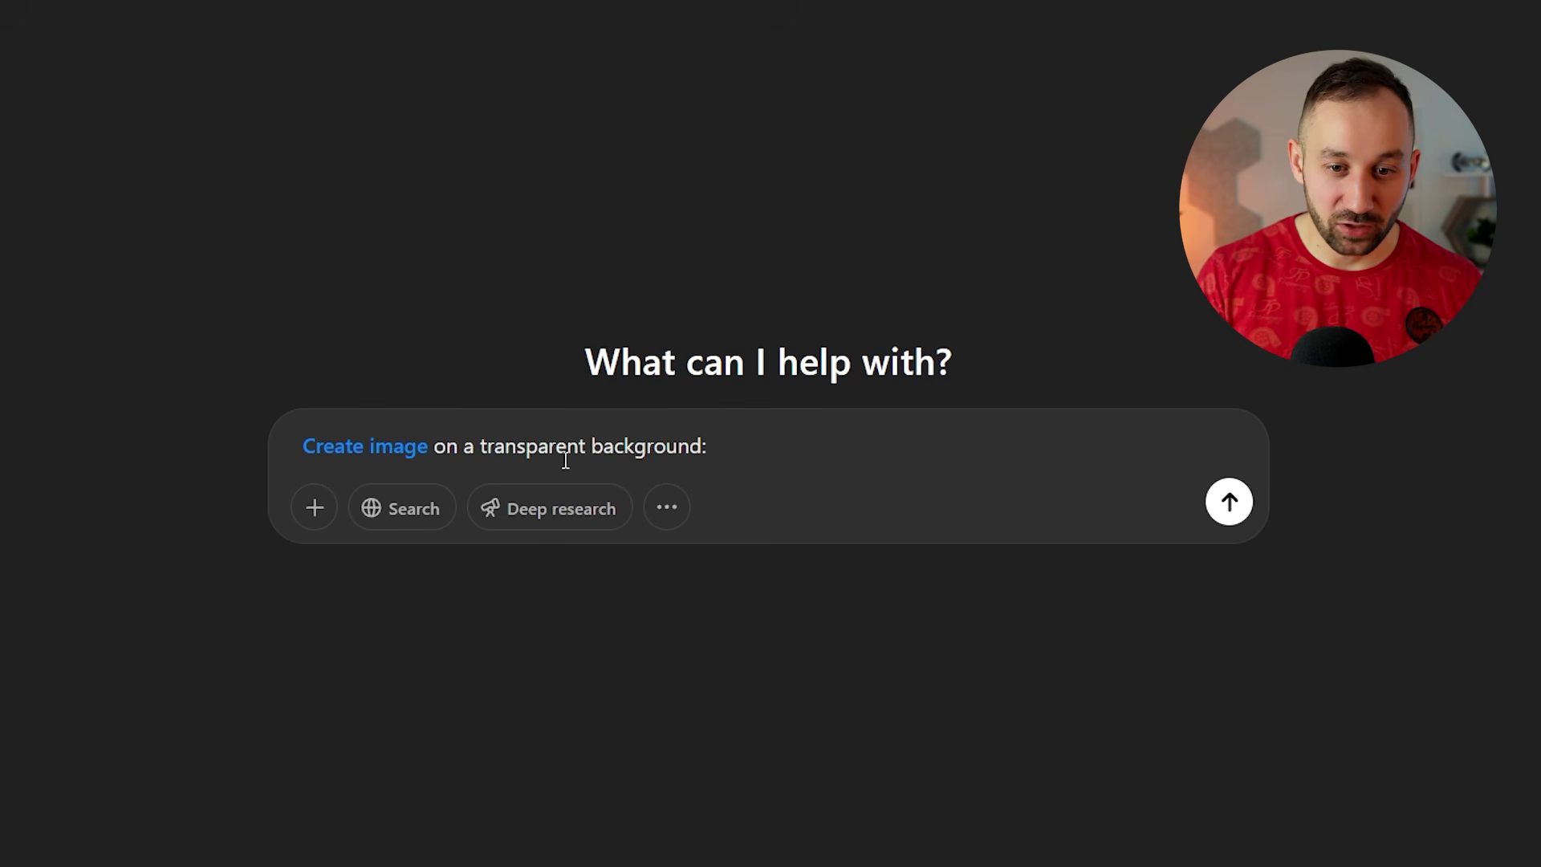
pyautogui.moveTo(711, 447); pyautogui.dragTo(432, 442)
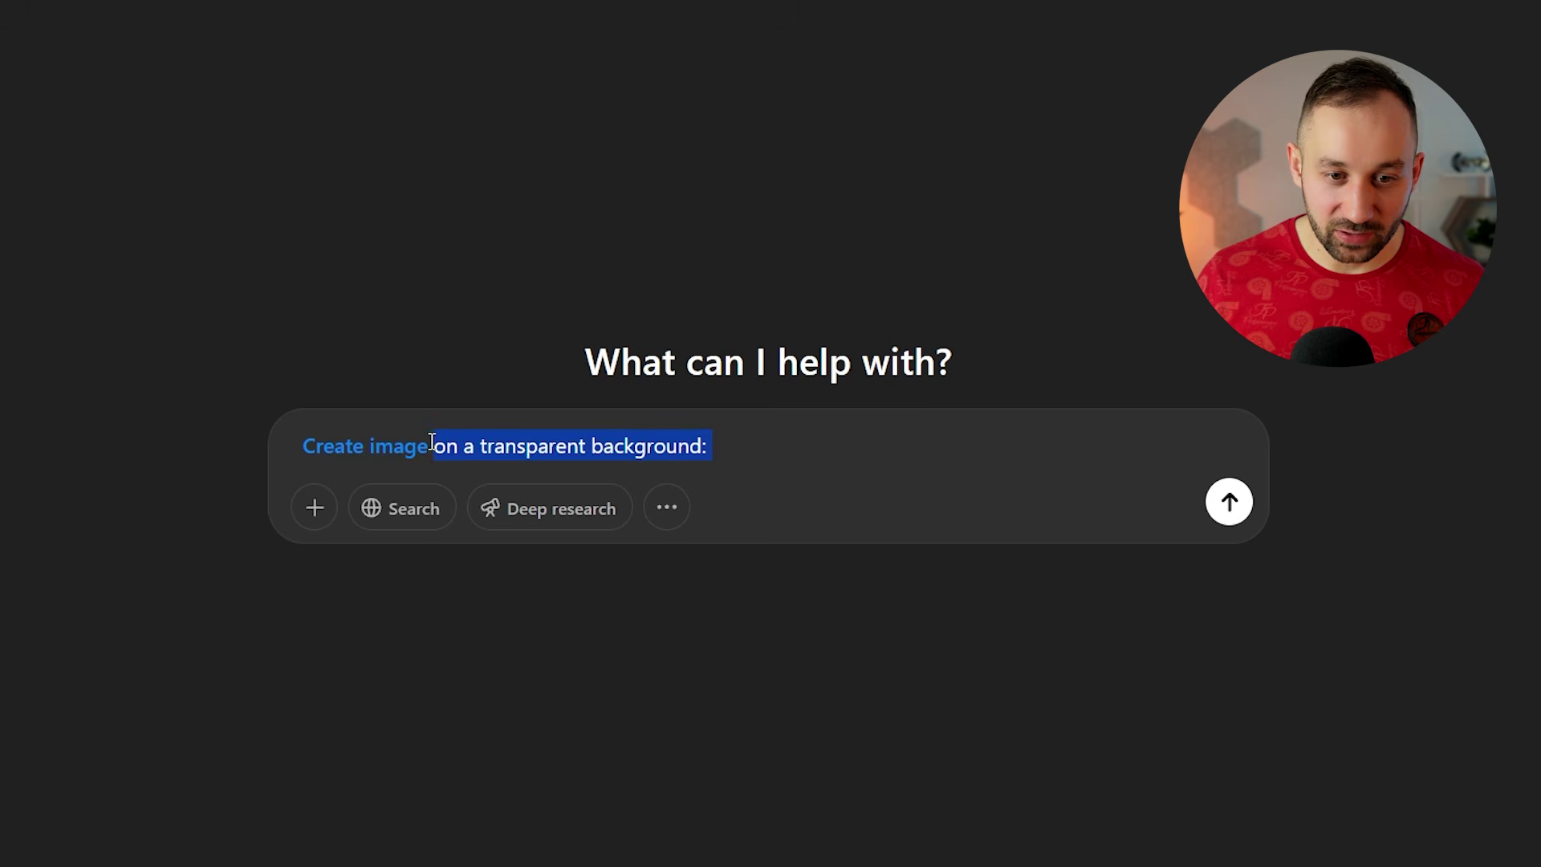
pyautogui.click(757, 437)
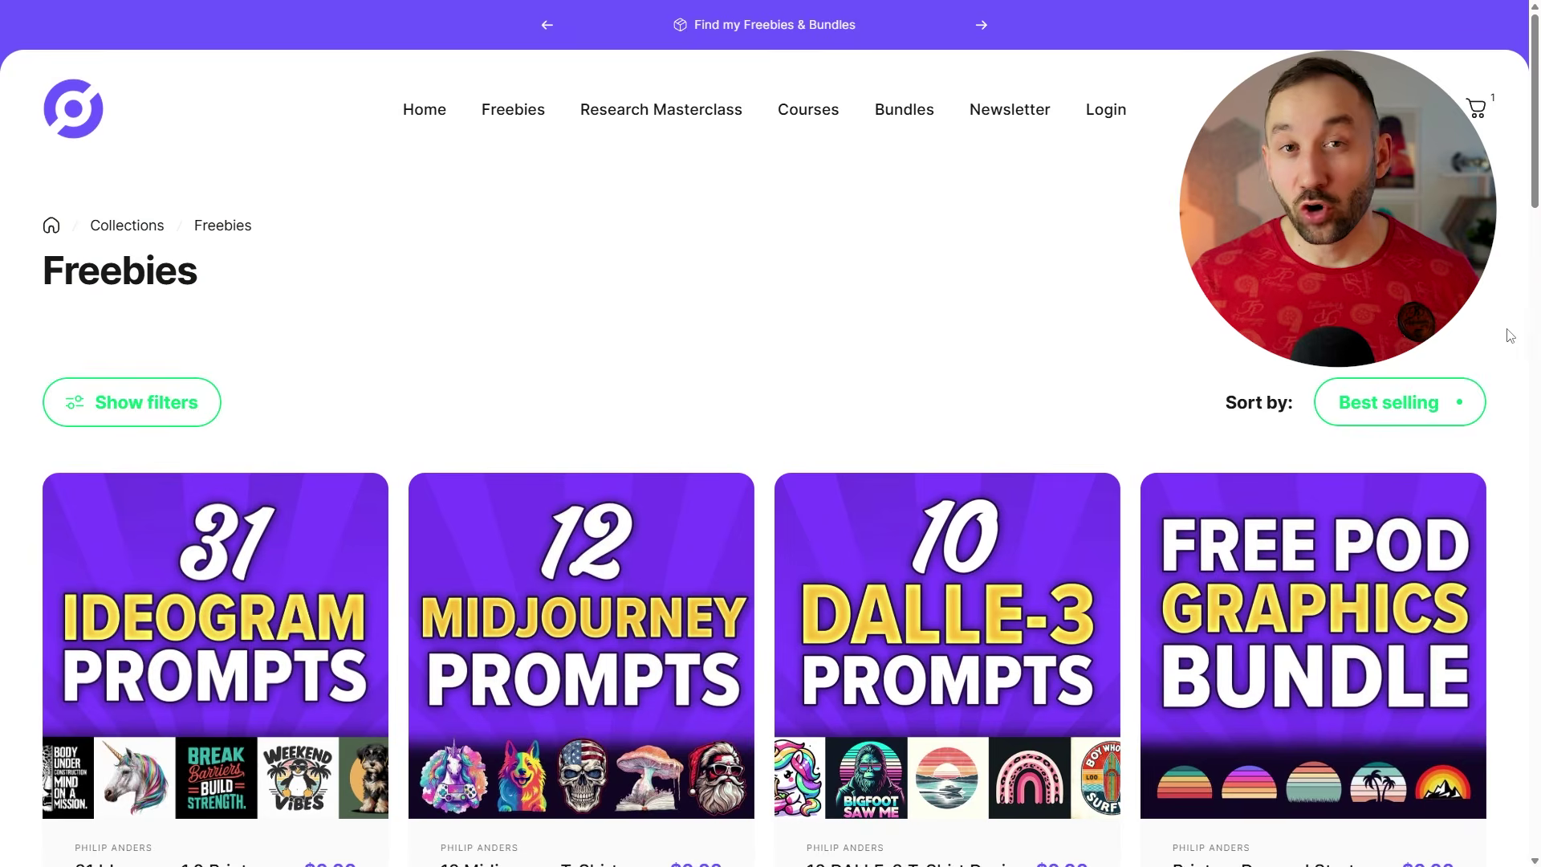
# Step: Open the free 10 DALLE-3 T-Shirt Design Prompts product from the website's Freebies collection
pyautogui.scroll(-3, 1510, 336)
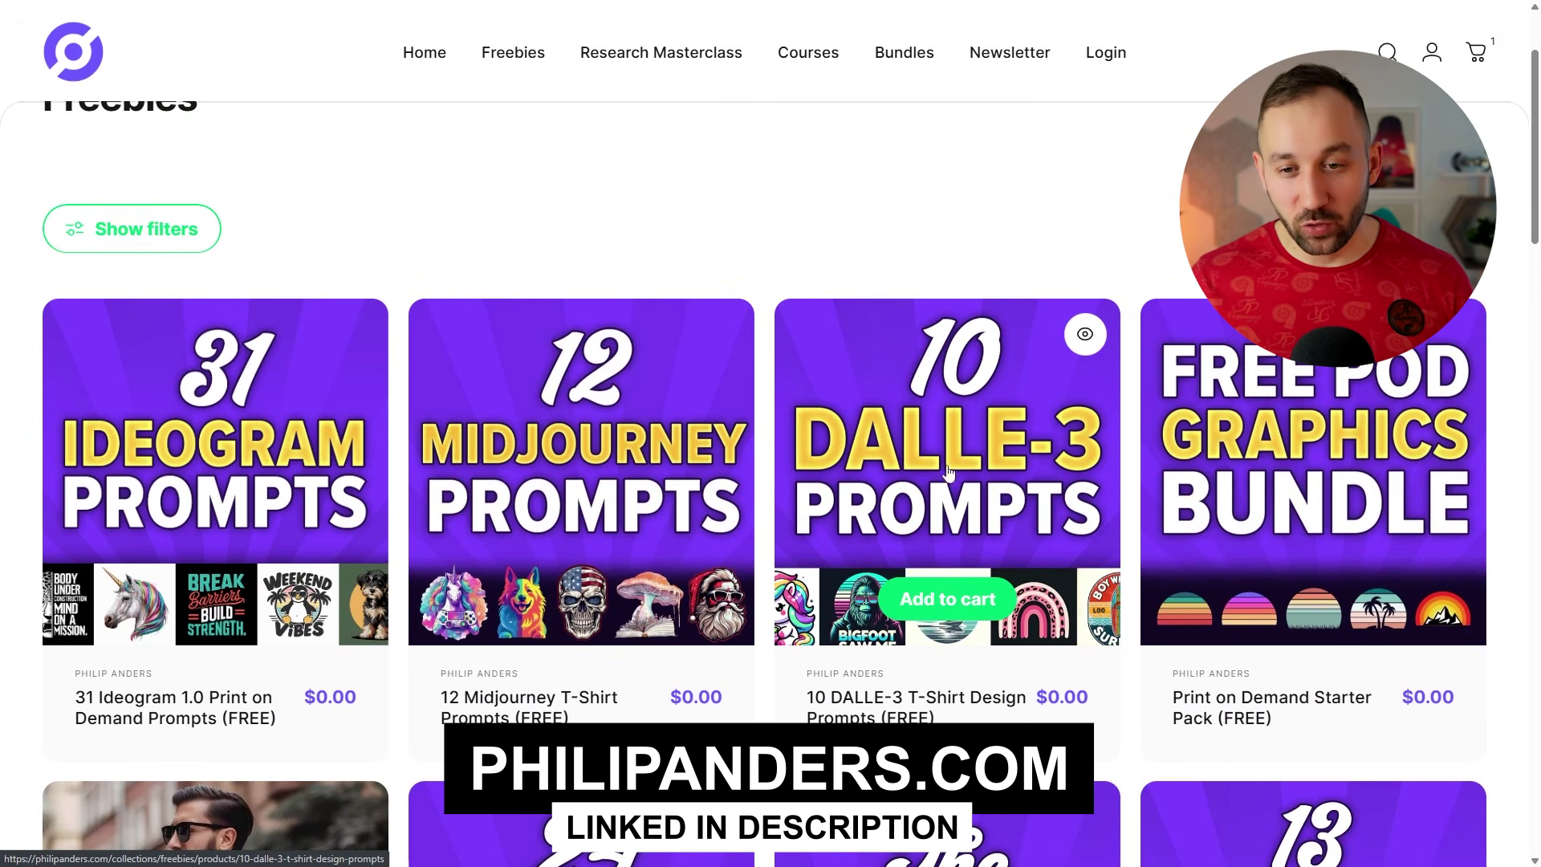
pyautogui.click(1010, 472)
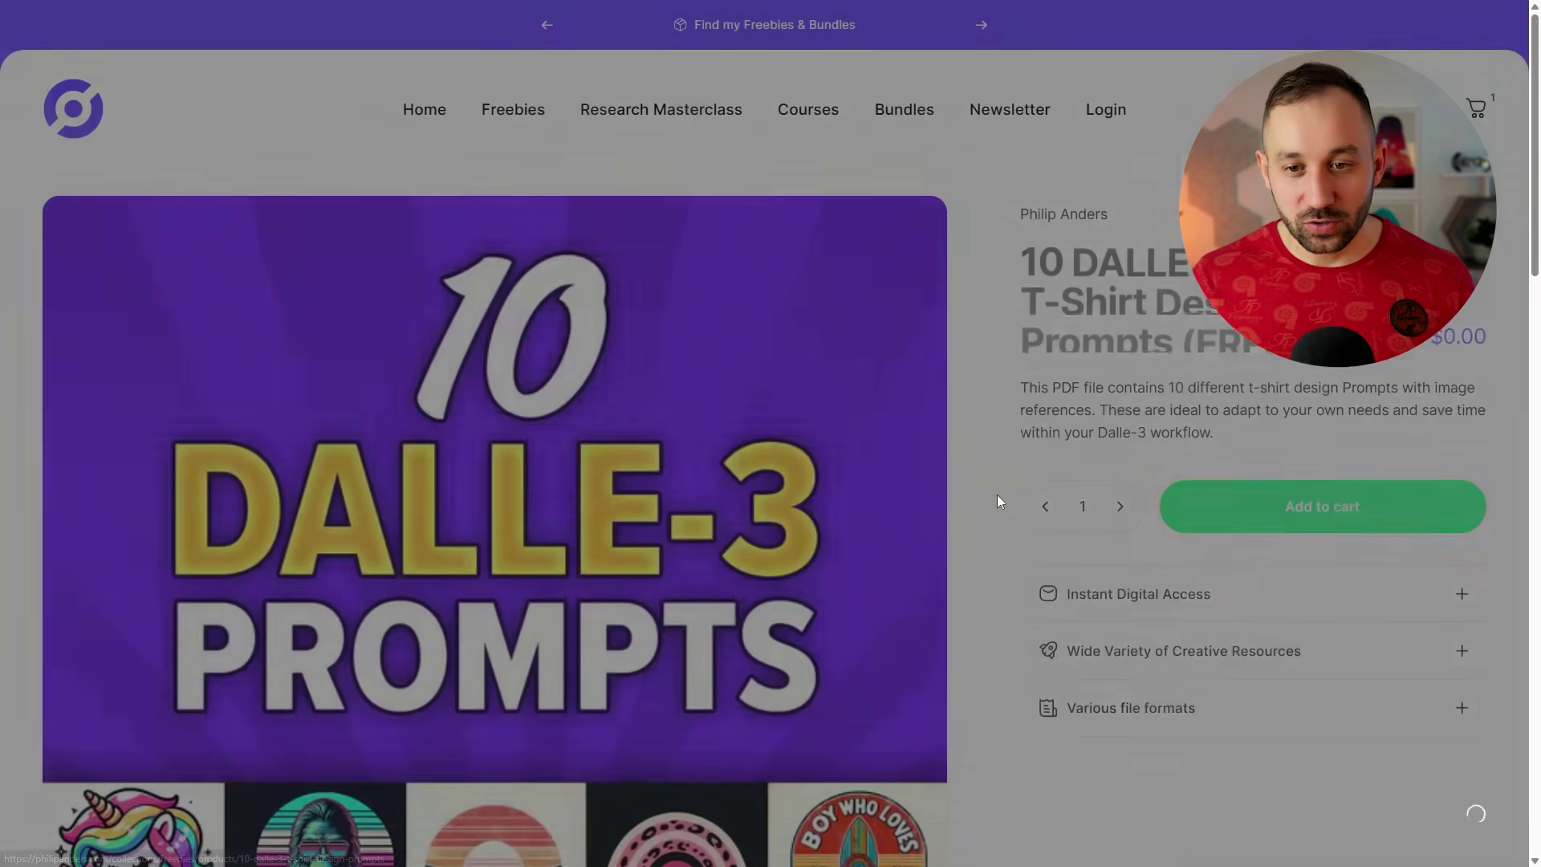
pyautogui.scroll(-1, 985, 488)
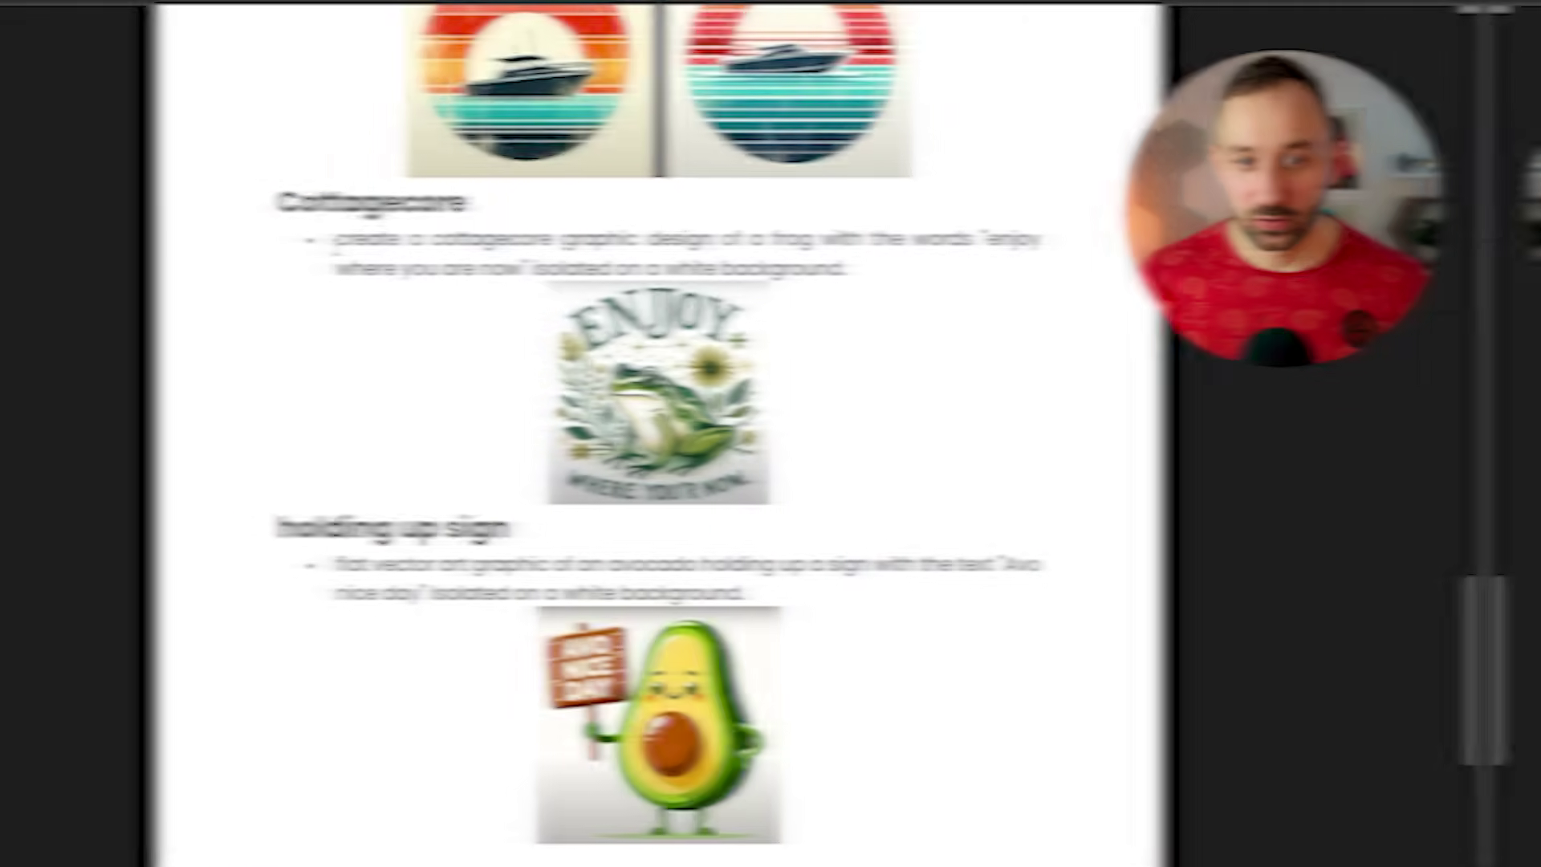
# Step: Copy the Cottagecore frog prompt with the words "enjoy where you are now" from the prompts PDF
pyautogui.moveTo(392, 238); pyautogui.dragTo(904, 269)
pyautogui.hotkey('ctrl', 'c')
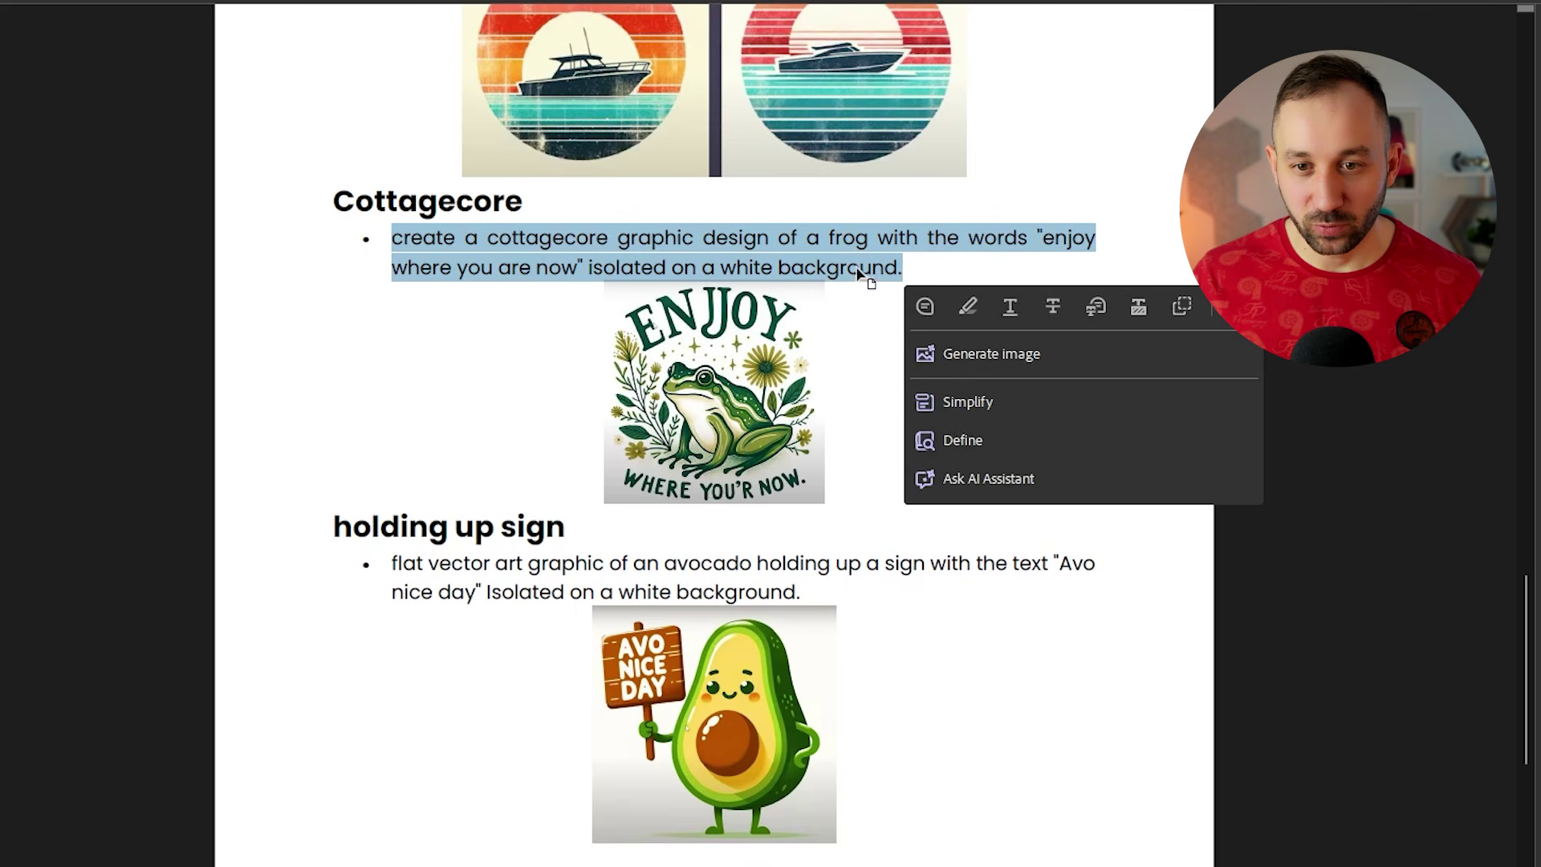
pyautogui.click(899, 277)
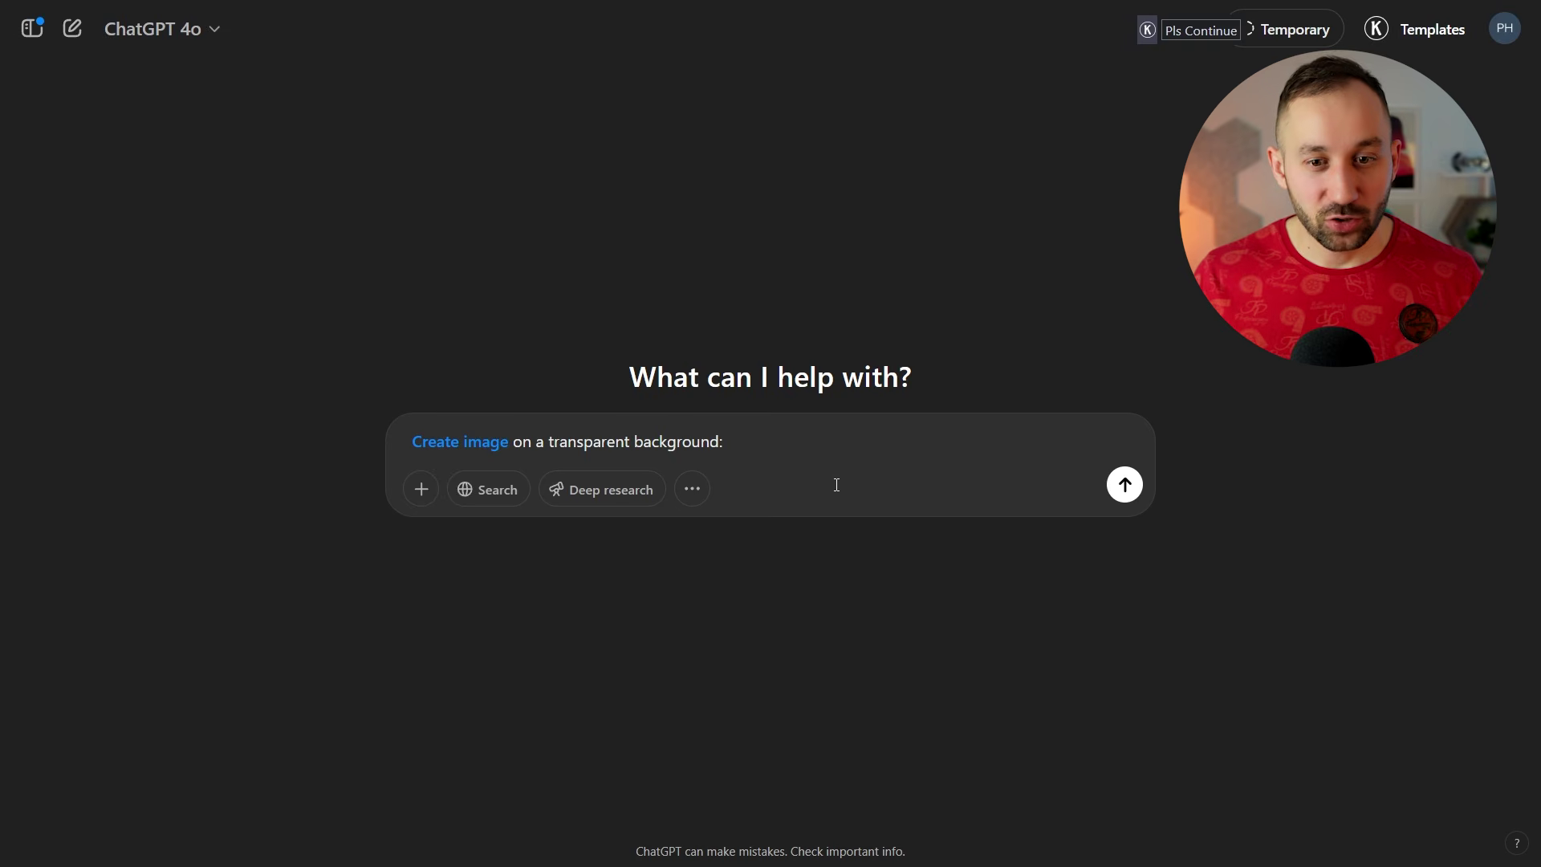
# Step: Back in ChatGPT, check the model selection, append the copied cottagecore frog prompt after "on a transparent background:" and generate the image
pyautogui.click(163, 29)
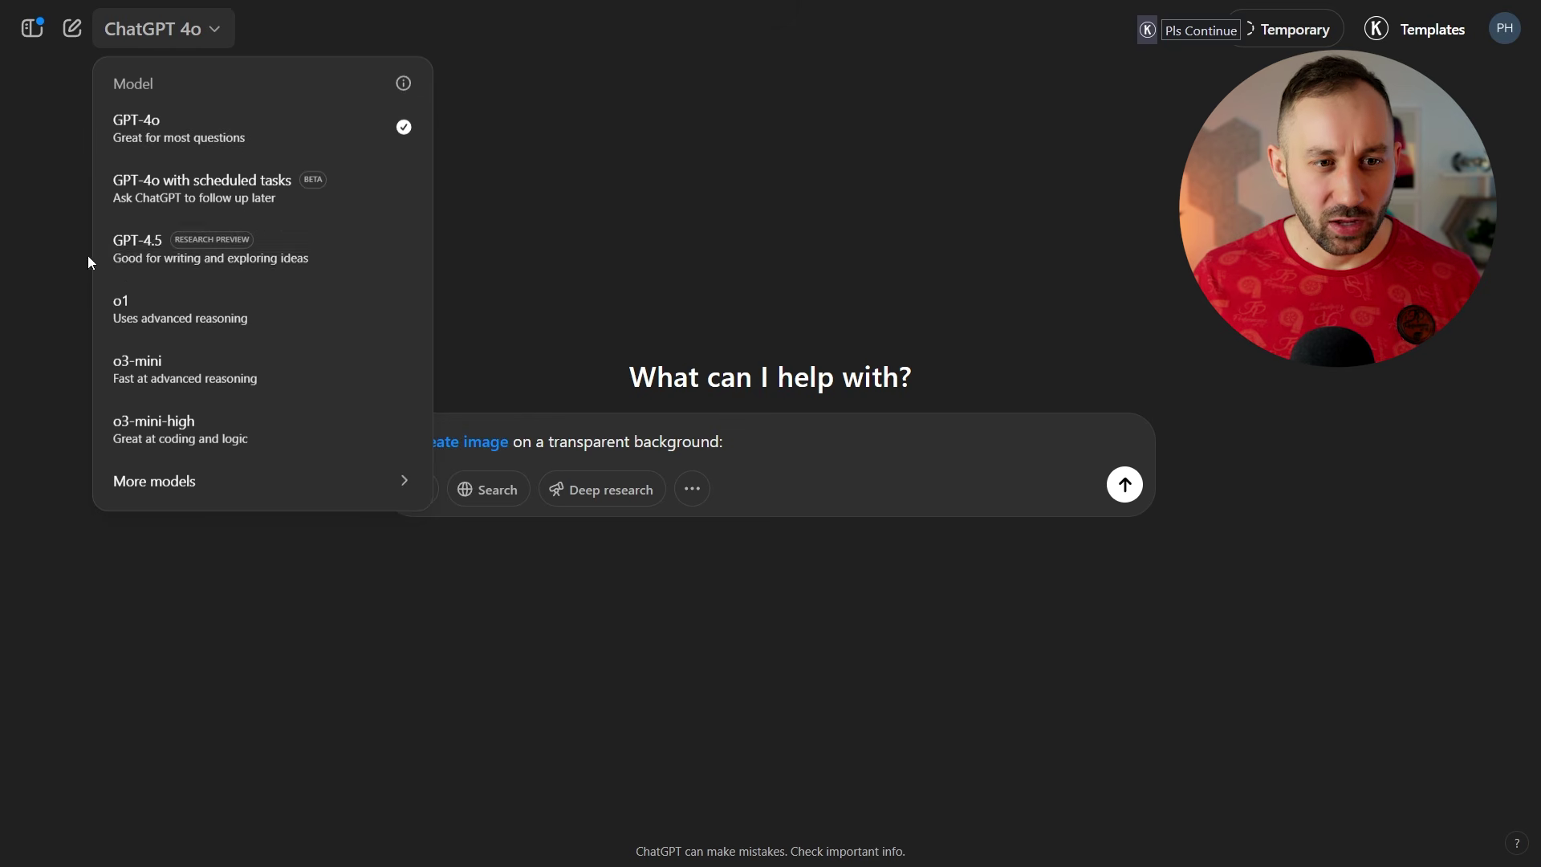
pyautogui.click(583, 241)
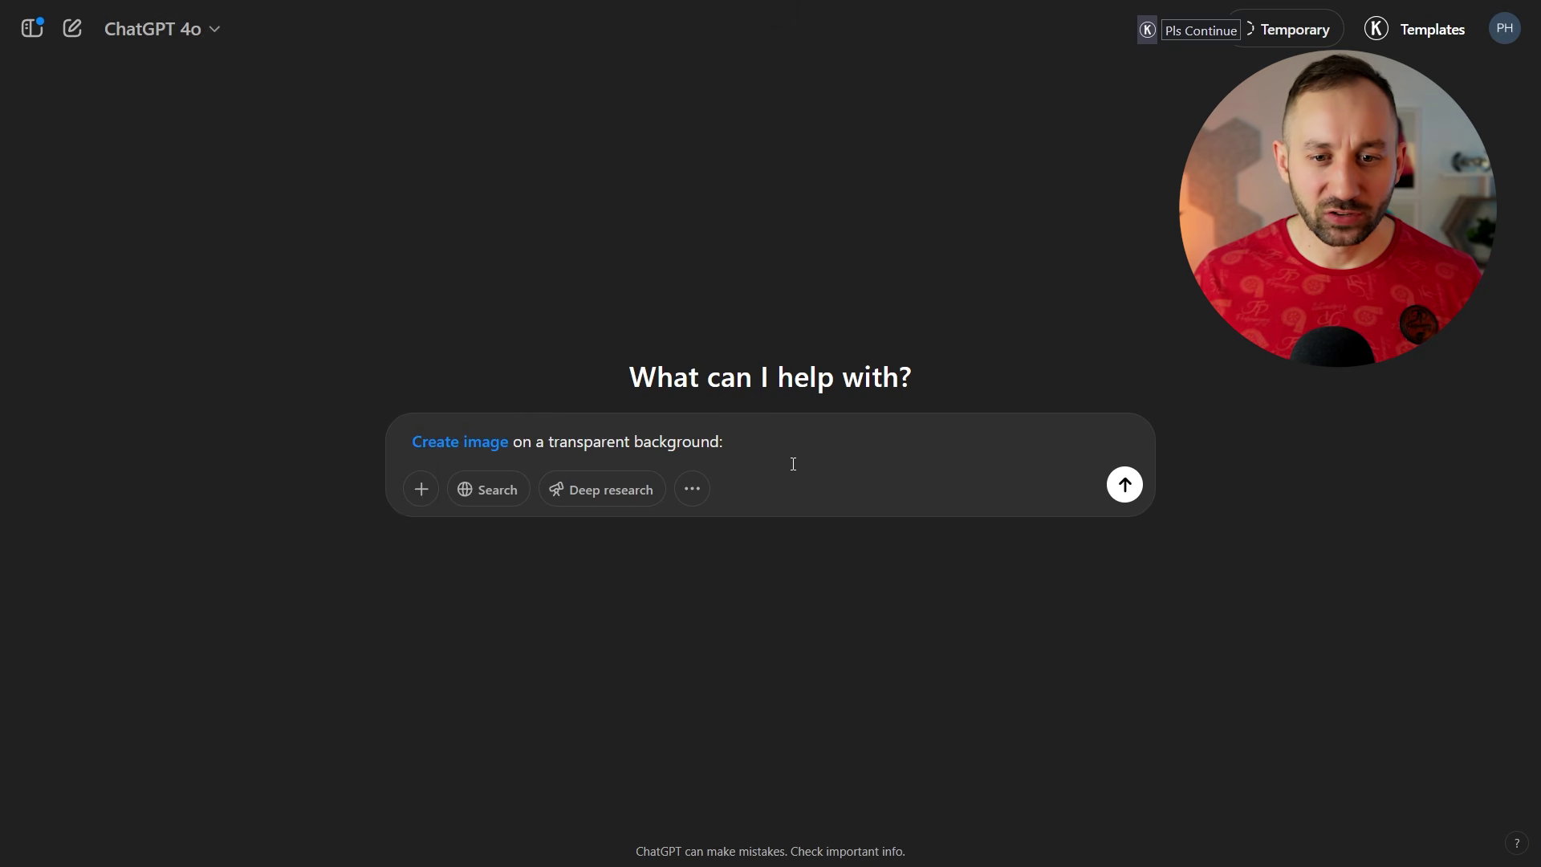
pyautogui.hotkey('ctrl', 'v')
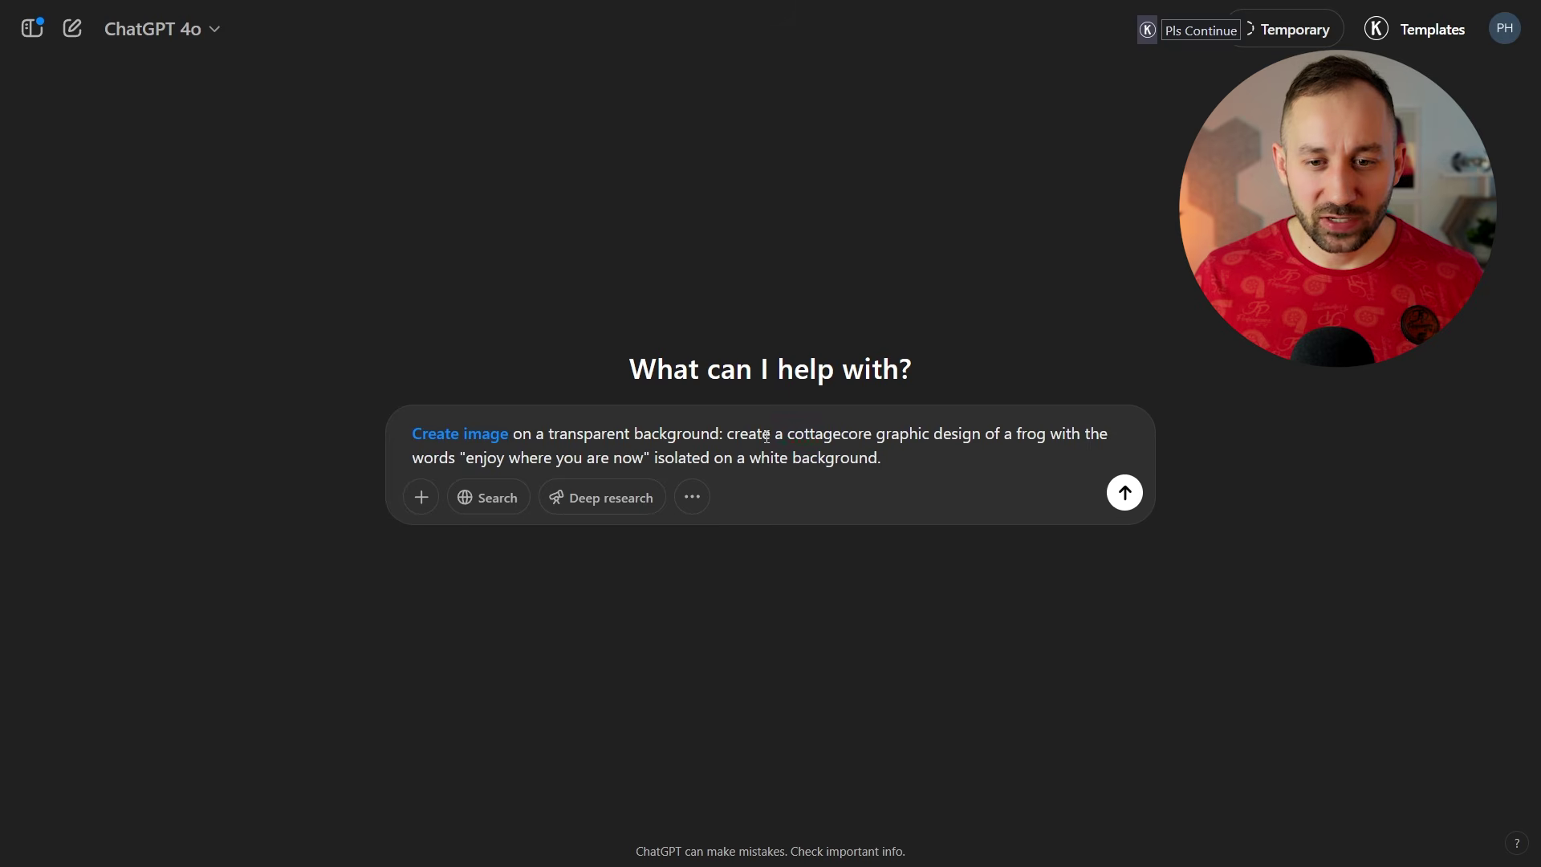
pyautogui.click(1125, 494)
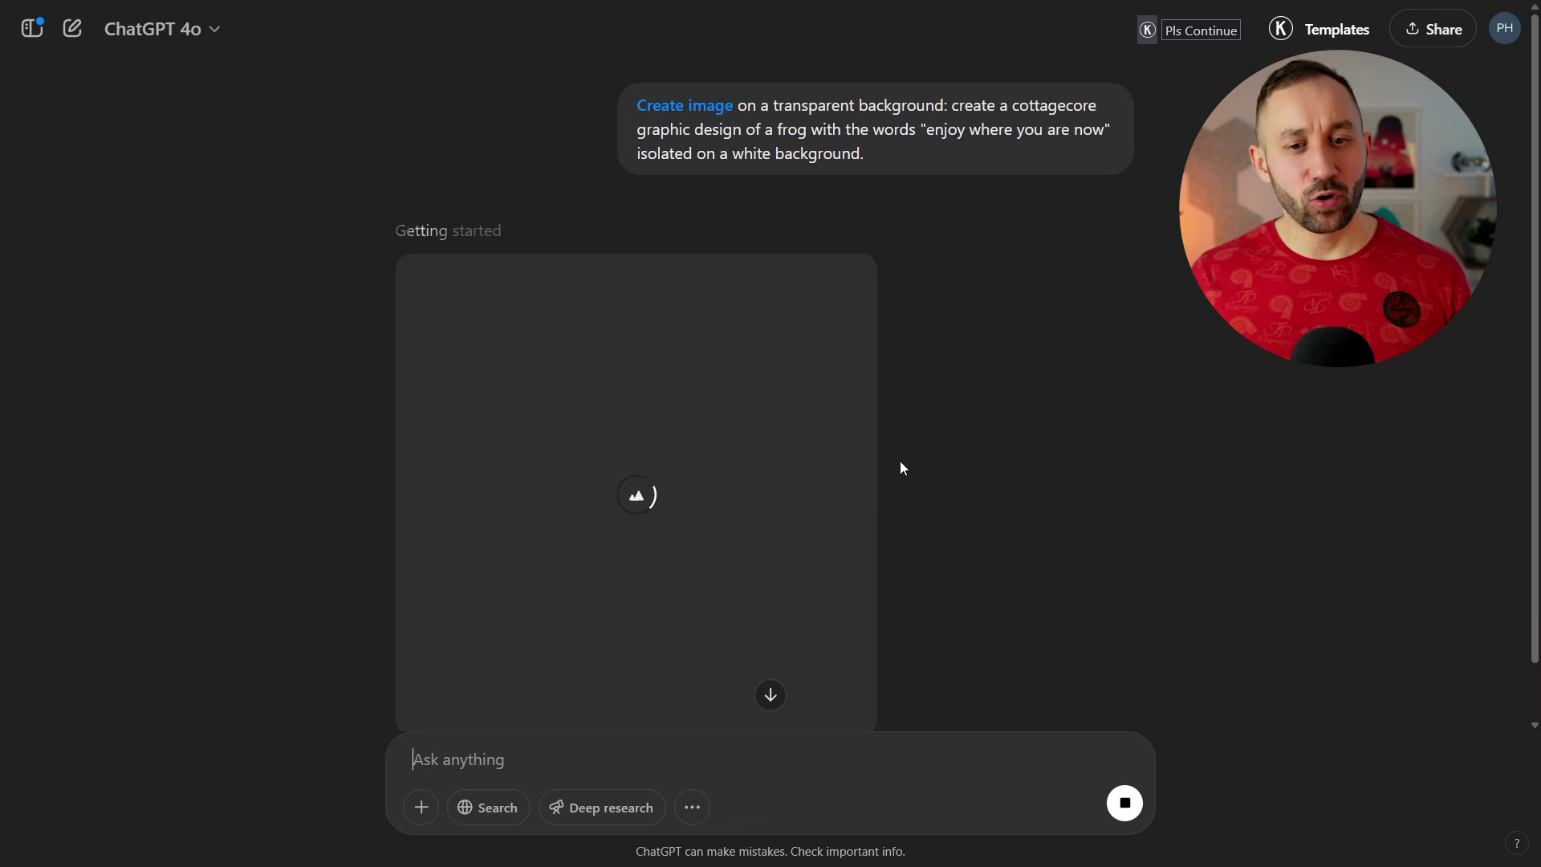
pyautogui.scroll(-1, 754, 390)
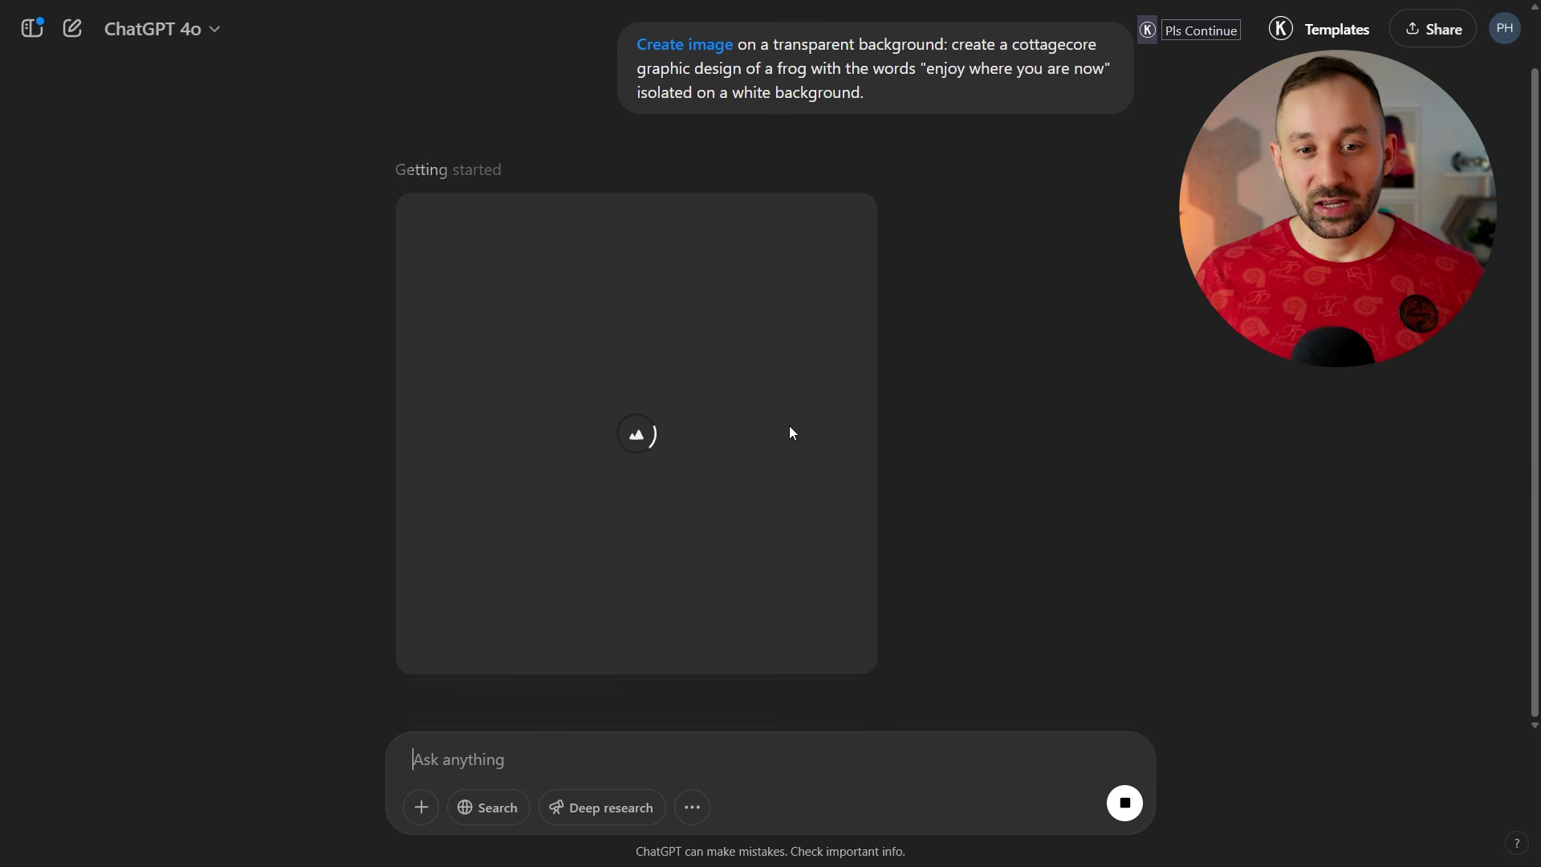
pyautogui.scroll(-2, 785, 442)
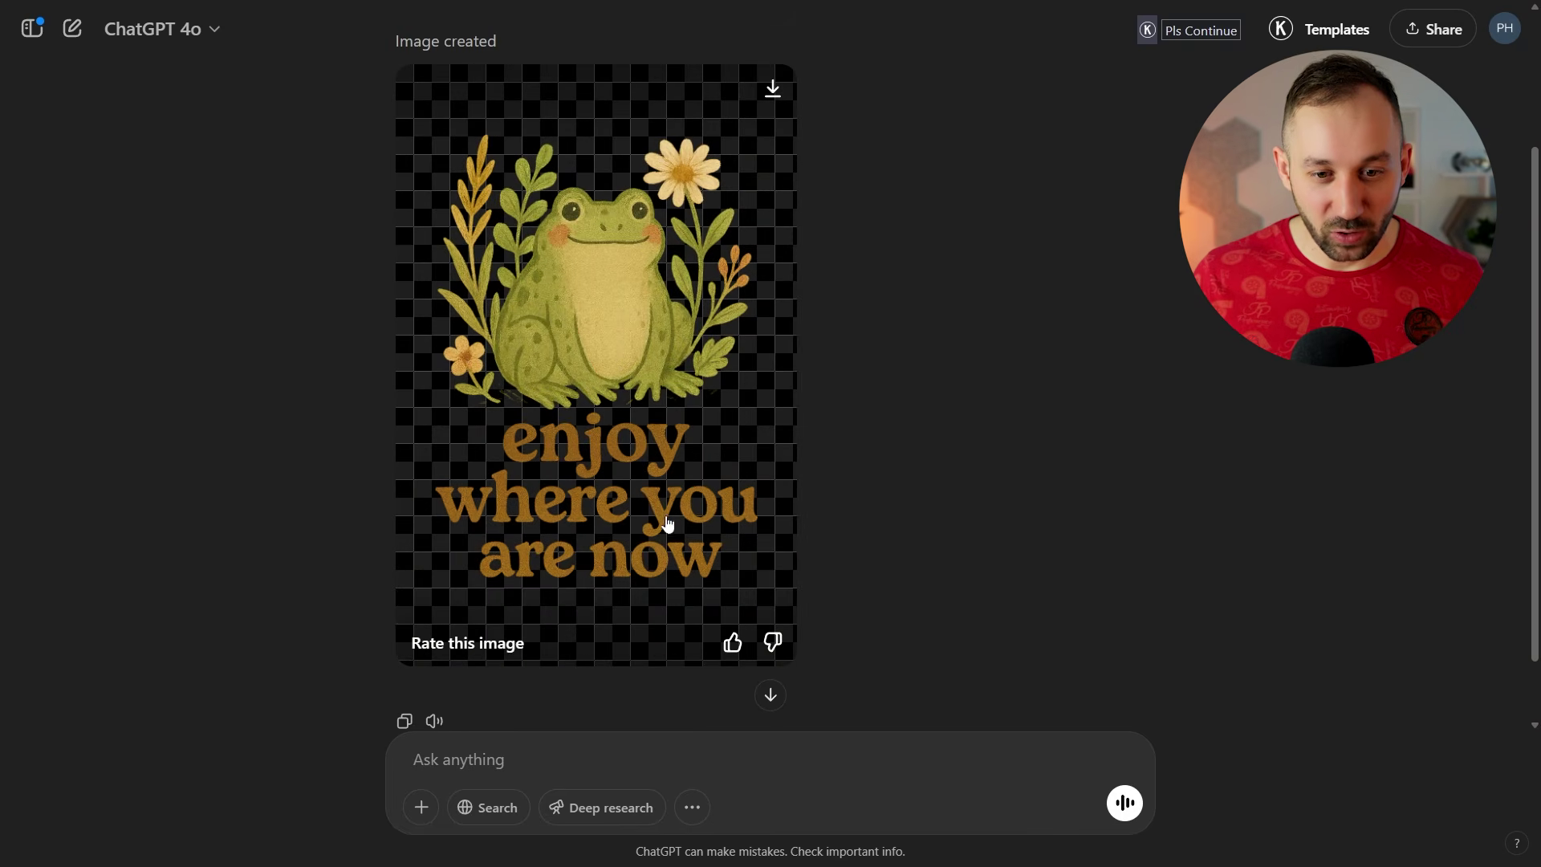
# Step: Review the frog image's prompt, comparing its "white background" wording with its "transparent background" wording
pyautogui.scroll(3, 801, 412)
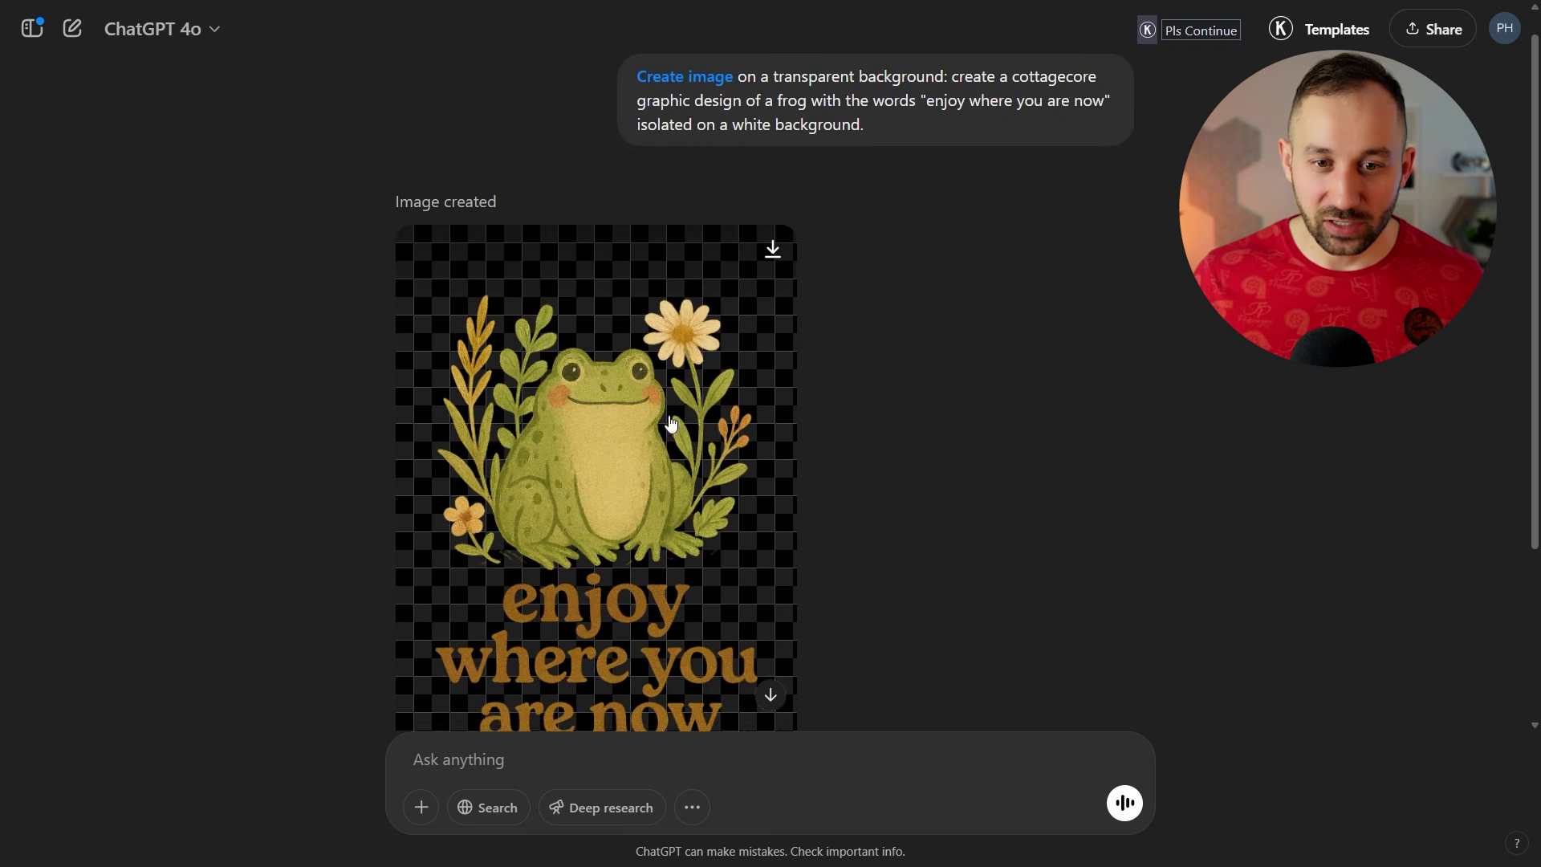
pyautogui.moveTo(736, 152); pyautogui.dragTo(846, 157)
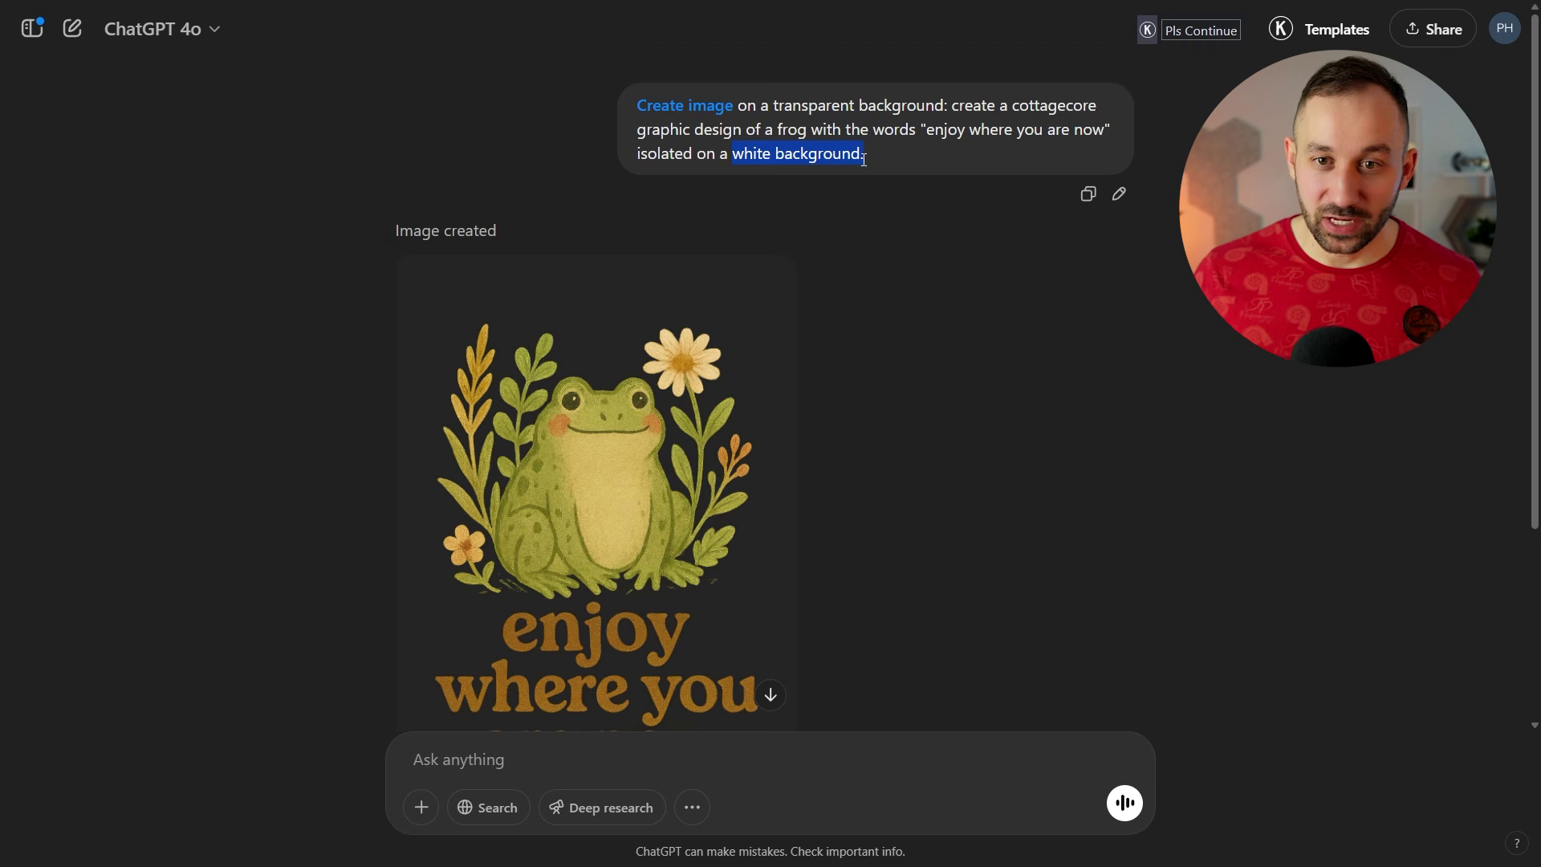
pyautogui.click(826, 138)
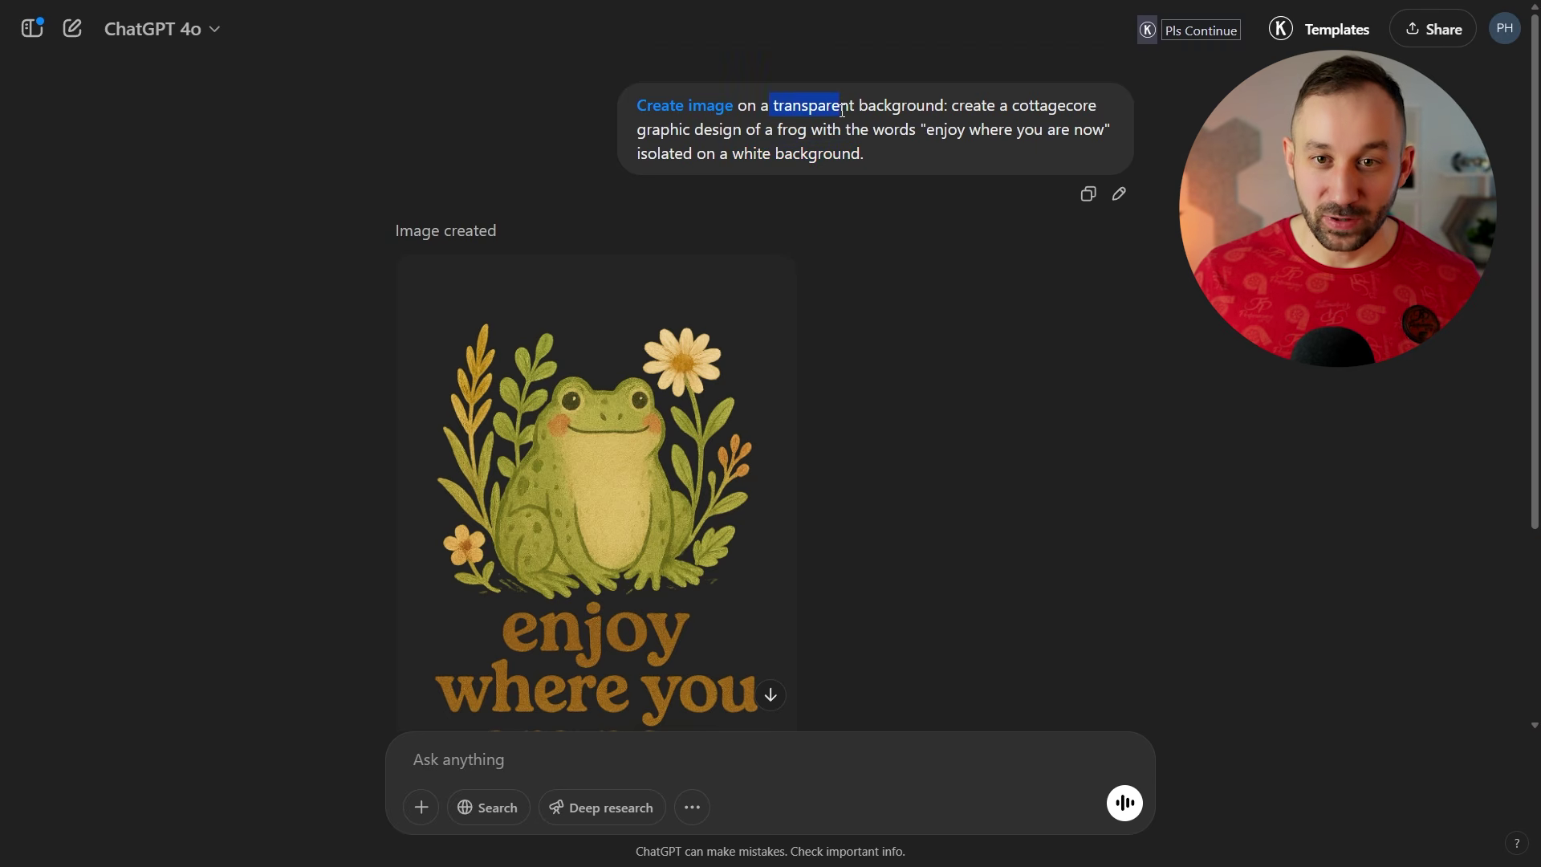
pyautogui.moveTo(842, 110); pyautogui.dragTo(931, 110)
pyautogui.click(944, 107)
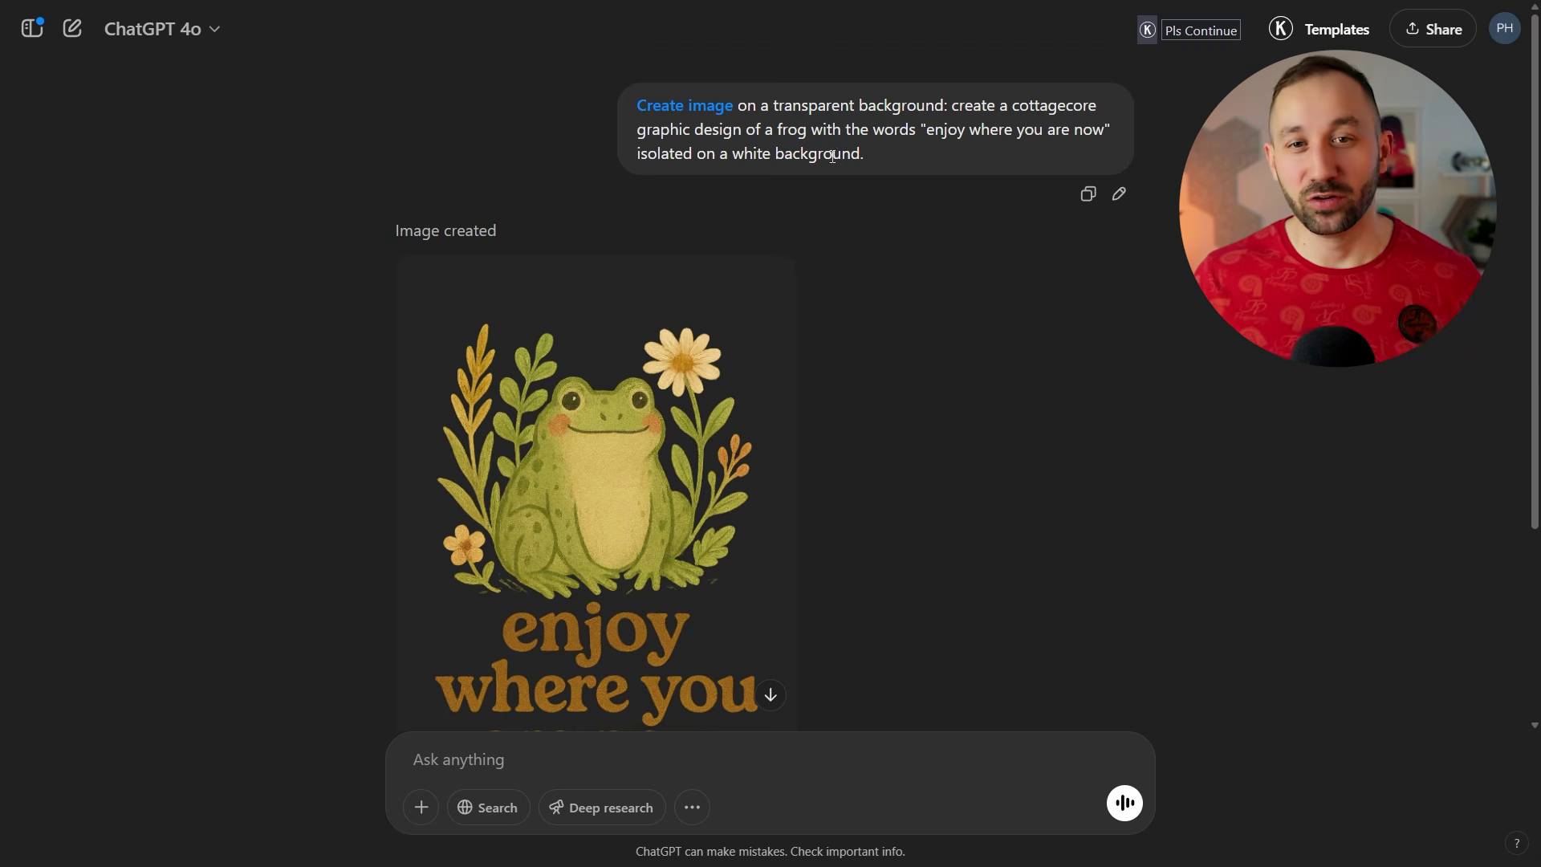
# Step: Check the frog prompt's closing phrase "white background" against the generated frog image
pyautogui.moveTo(859, 153); pyautogui.dragTo(731, 148)
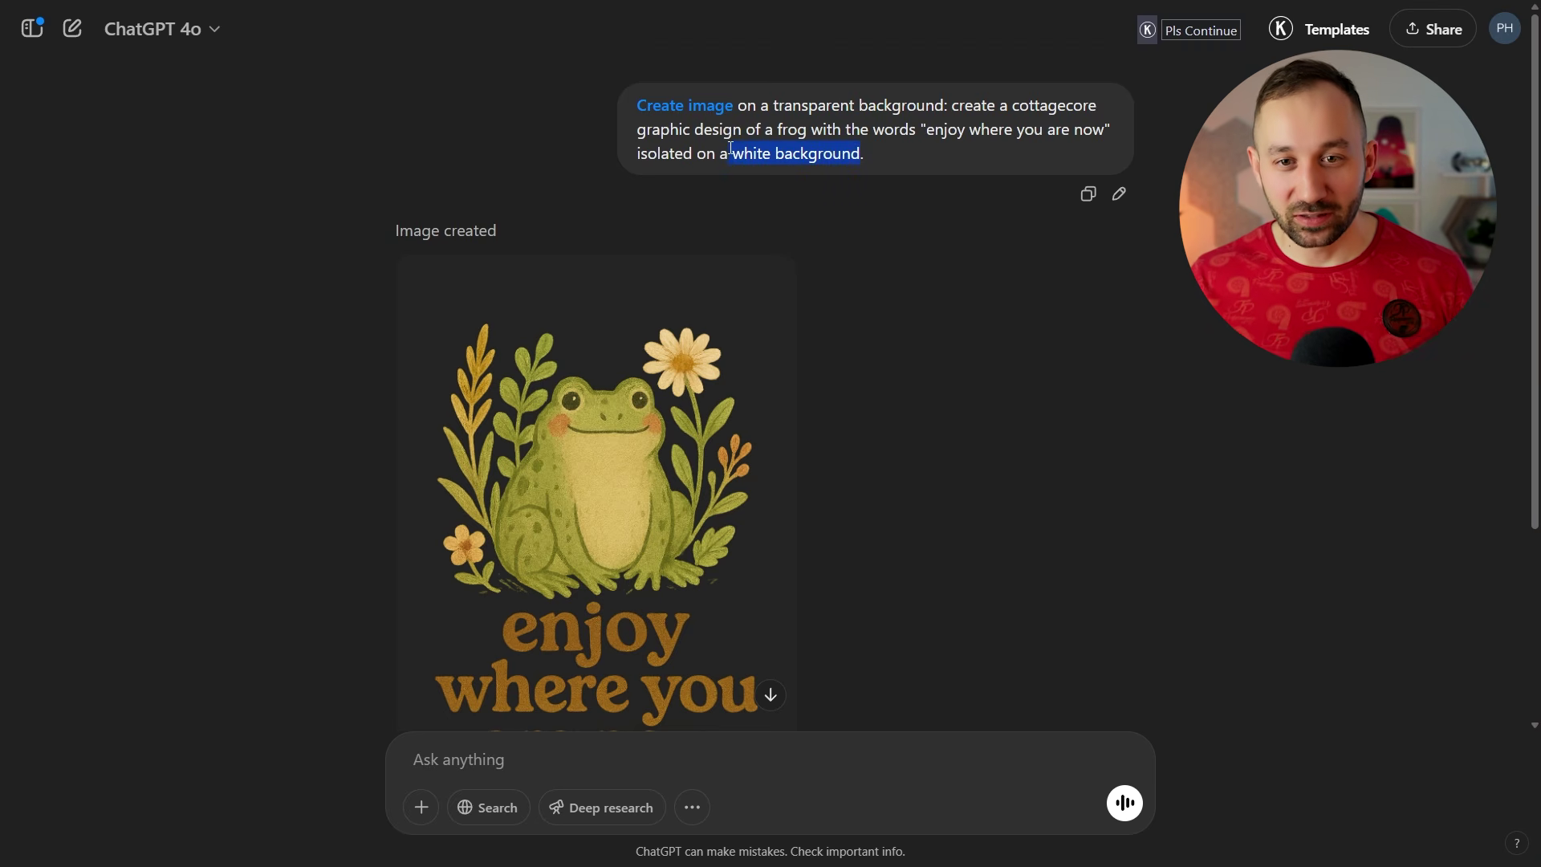
pyautogui.click(733, 148)
pyautogui.scroll(-2, 784, 277)
pyautogui.scroll(2, 820, 273)
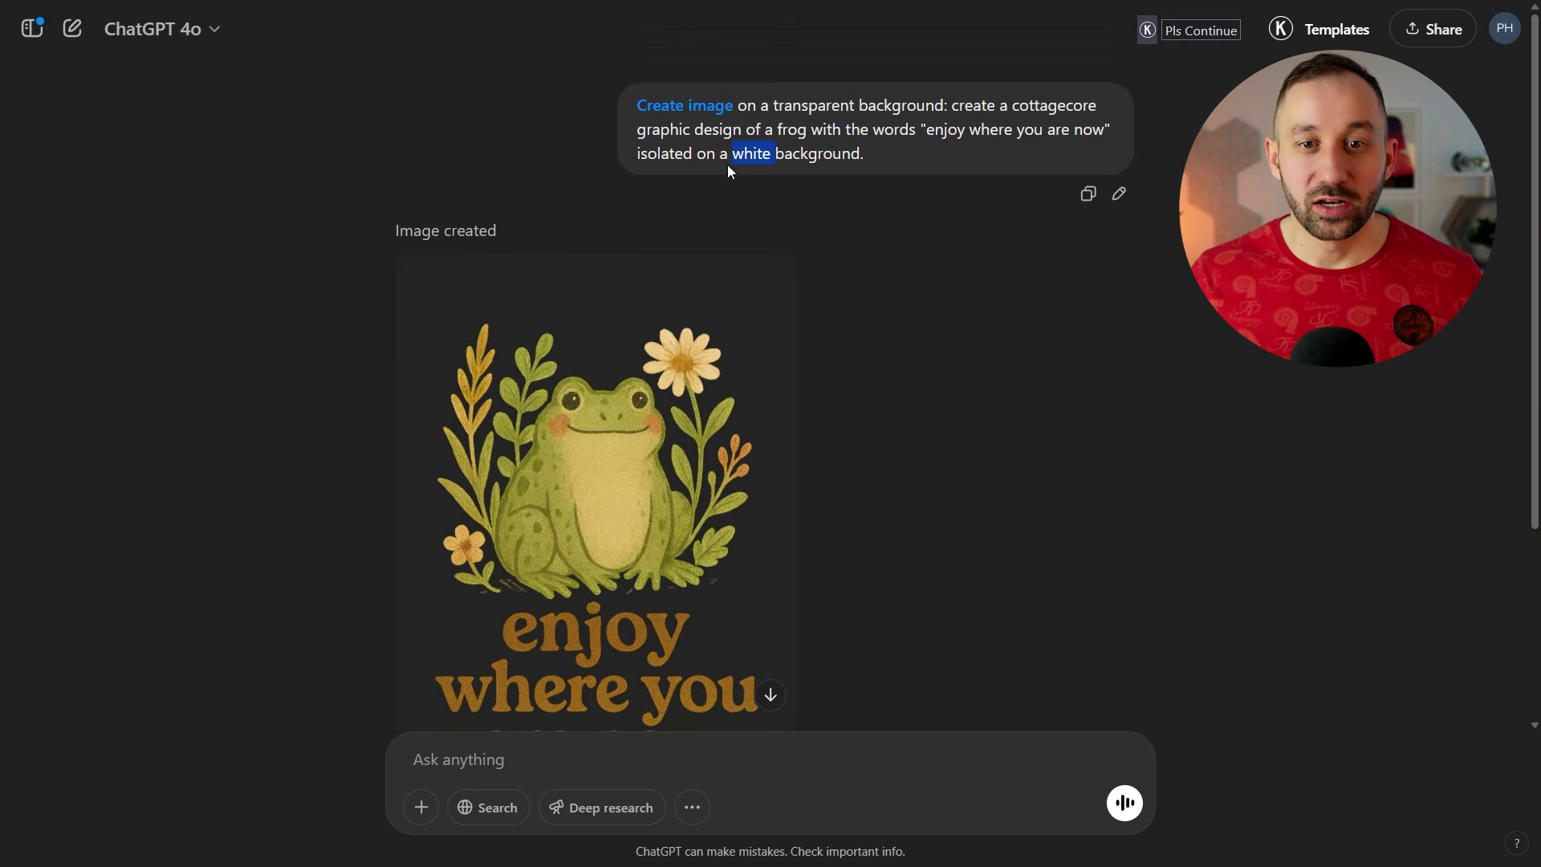
pyautogui.scroll(-3, 792, 173)
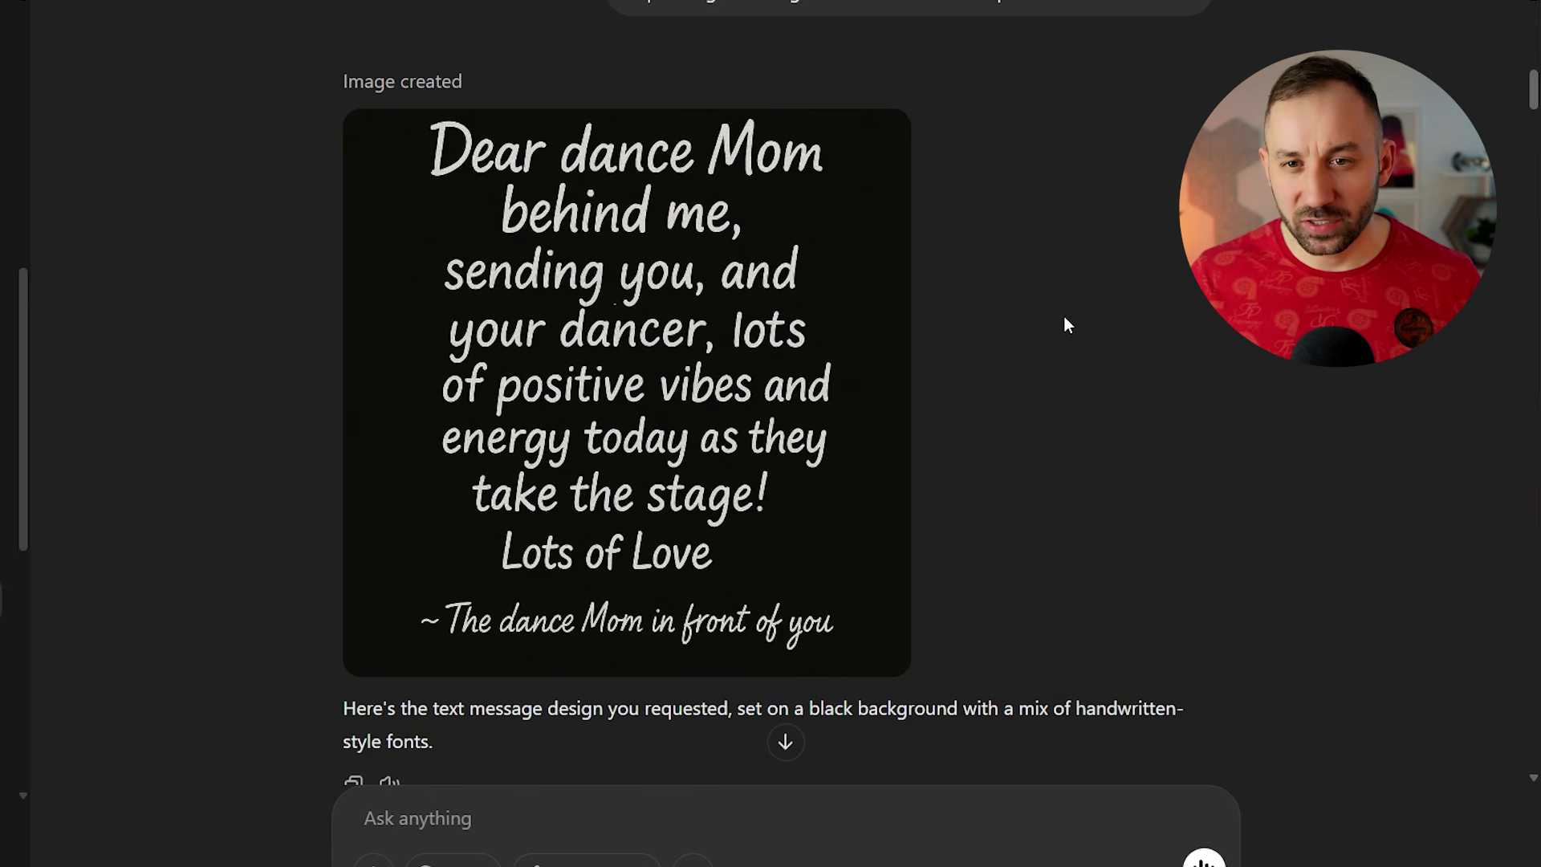
# Step: Examine the dance Mom text design and compare its lettering with the prompt that requested it
pyautogui.moveTo(567, 265)
pyautogui.scroll(5, 825, 343)
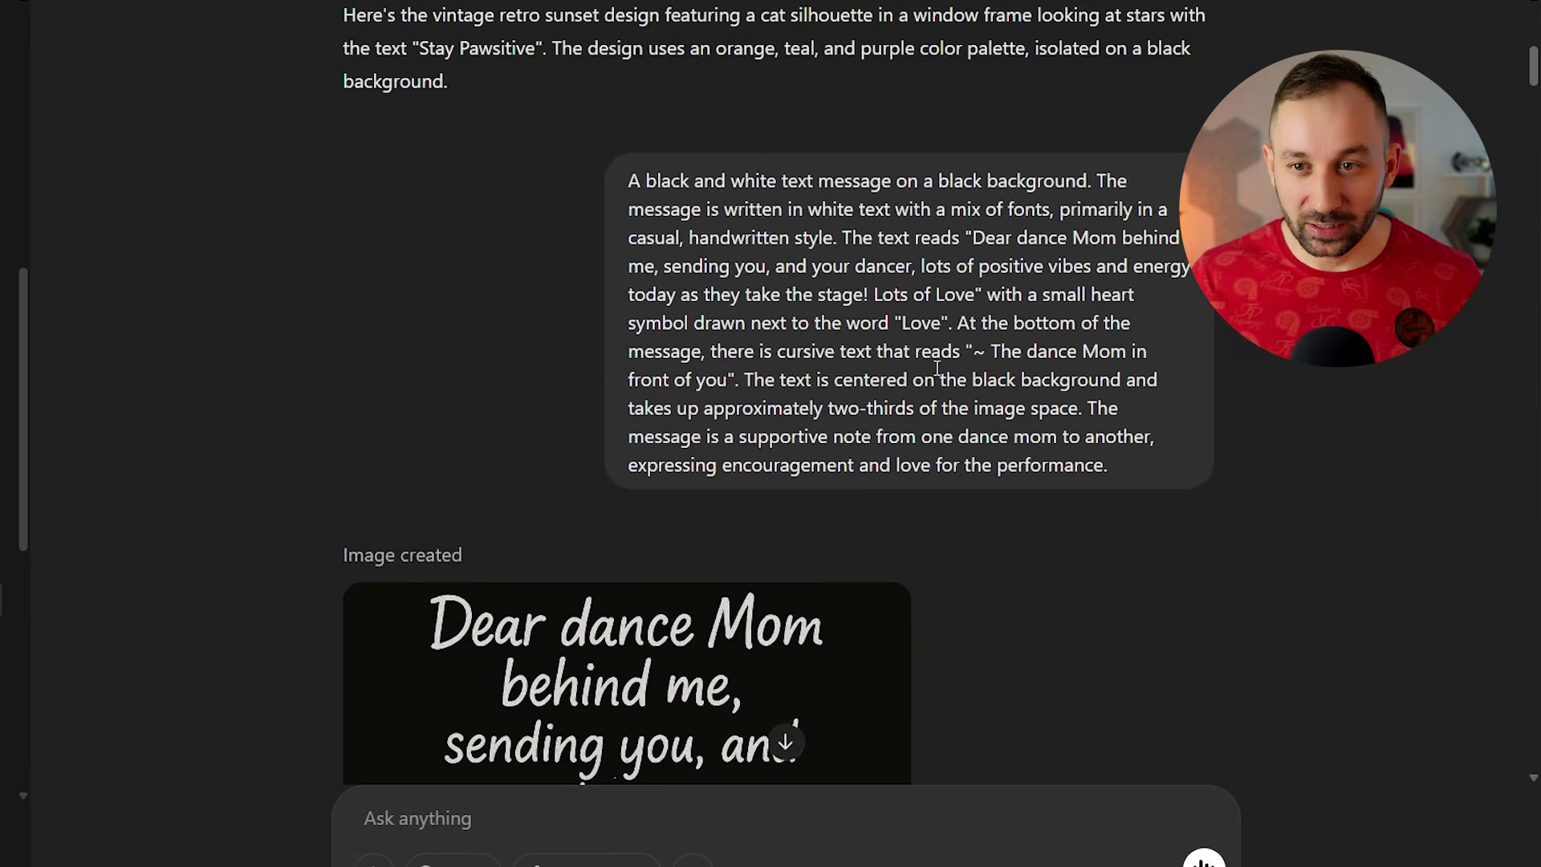
pyautogui.scroll(-2, 825, 344)
pyautogui.scroll(-2, 831, 341)
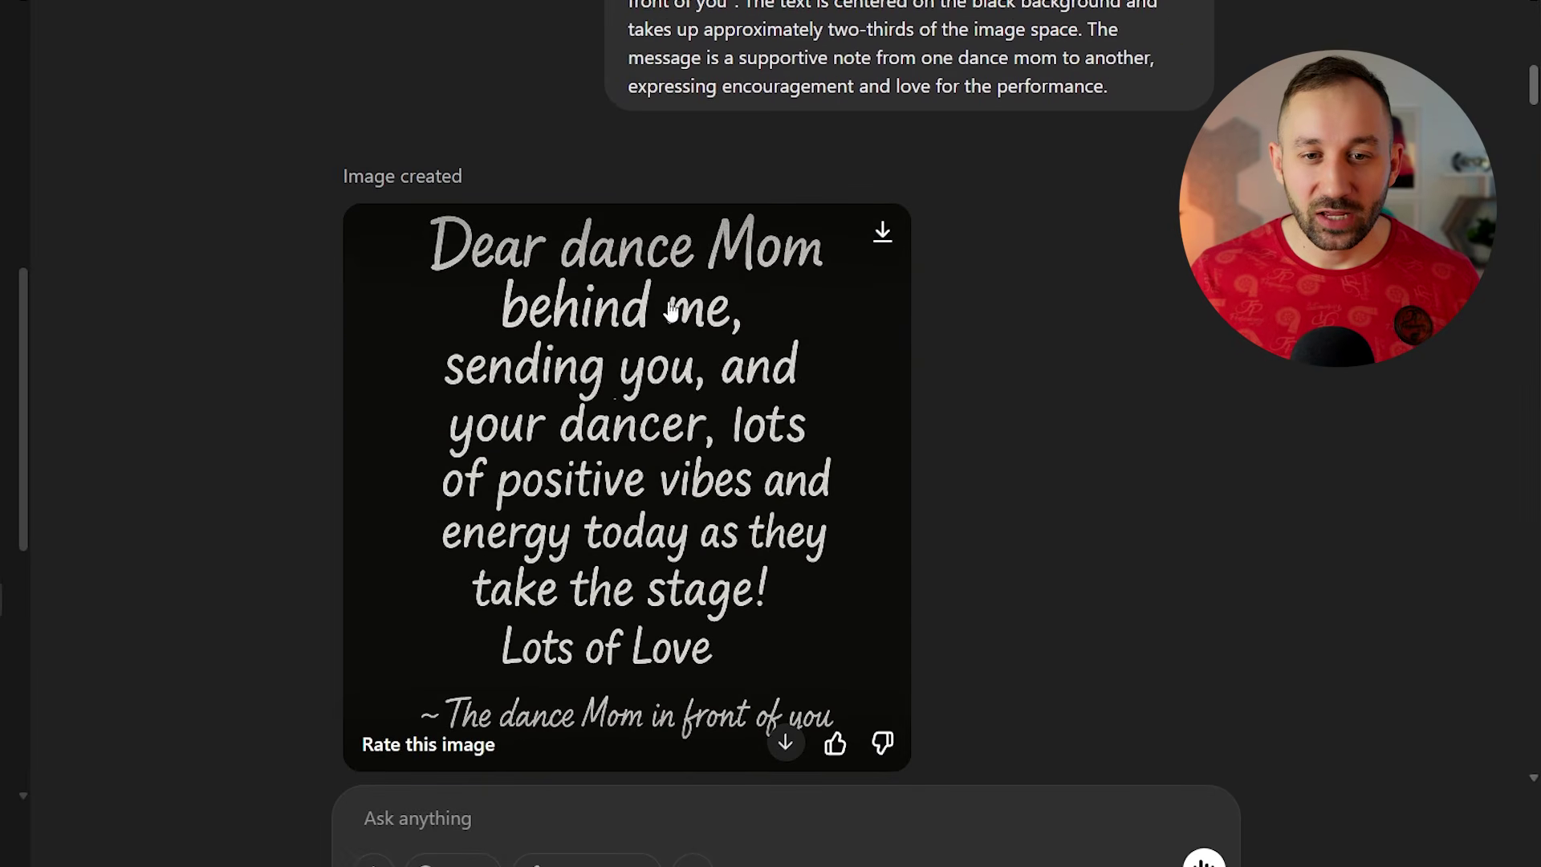
pyautogui.scroll(-1, 803, 337)
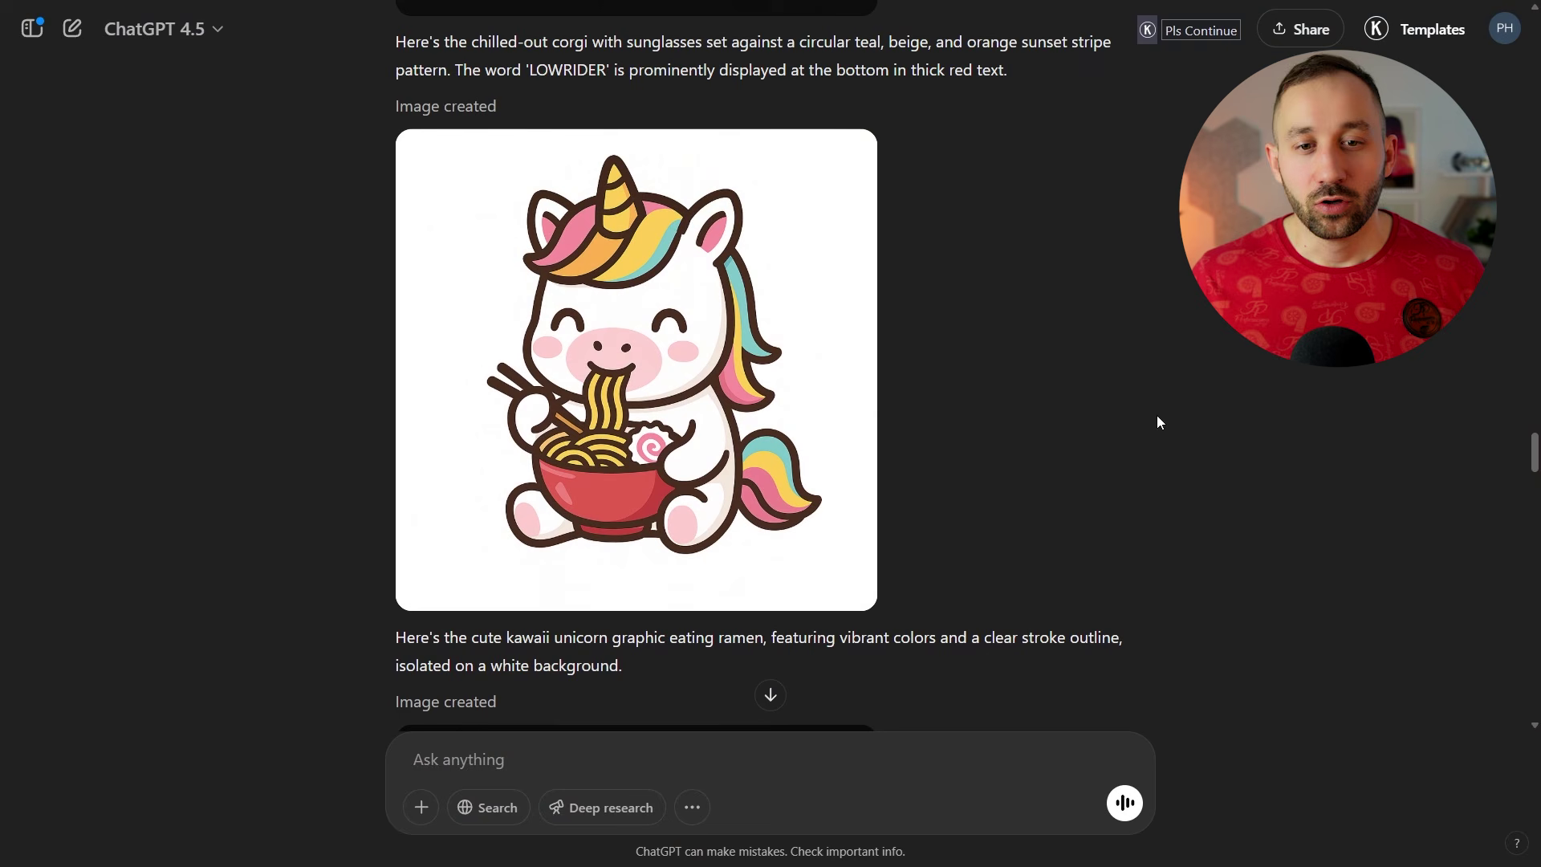
# Step: Examine the kawaii unicorn ramen image and the "CUTE BUT FERAL" rainbow design in the ChatGPT 4.5 conversation
pyautogui.moveTo(543, 319)
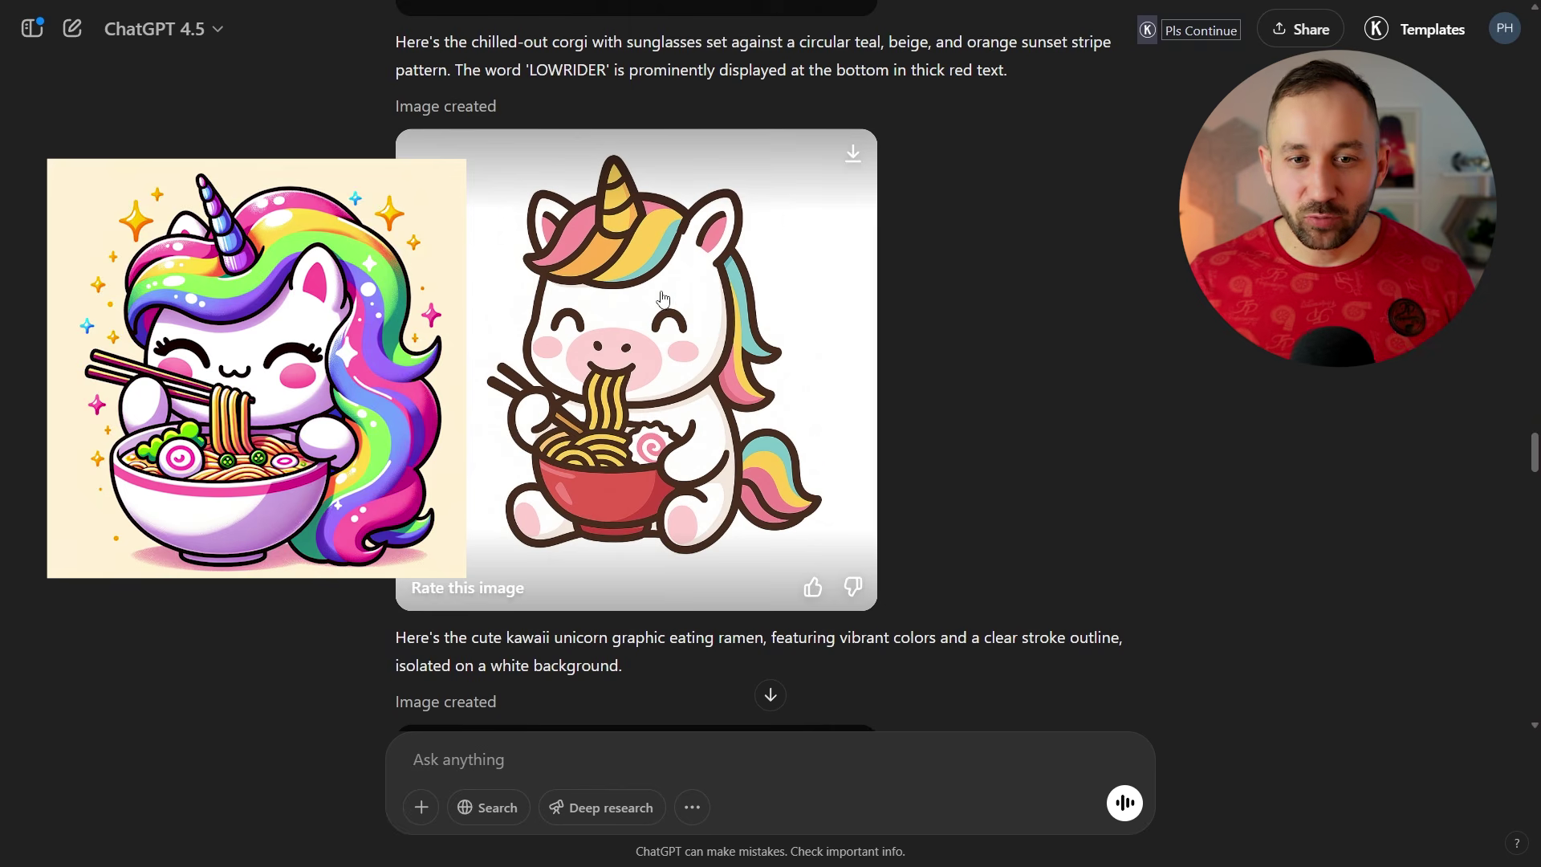
pyautogui.scroll(-1, 698, 333)
pyautogui.moveTo(403, 556); pyautogui.dragTo(664, 591)
pyautogui.click(664, 591)
pyautogui.scroll(-1, 642, 435)
pyautogui.scroll(-7, 642, 434)
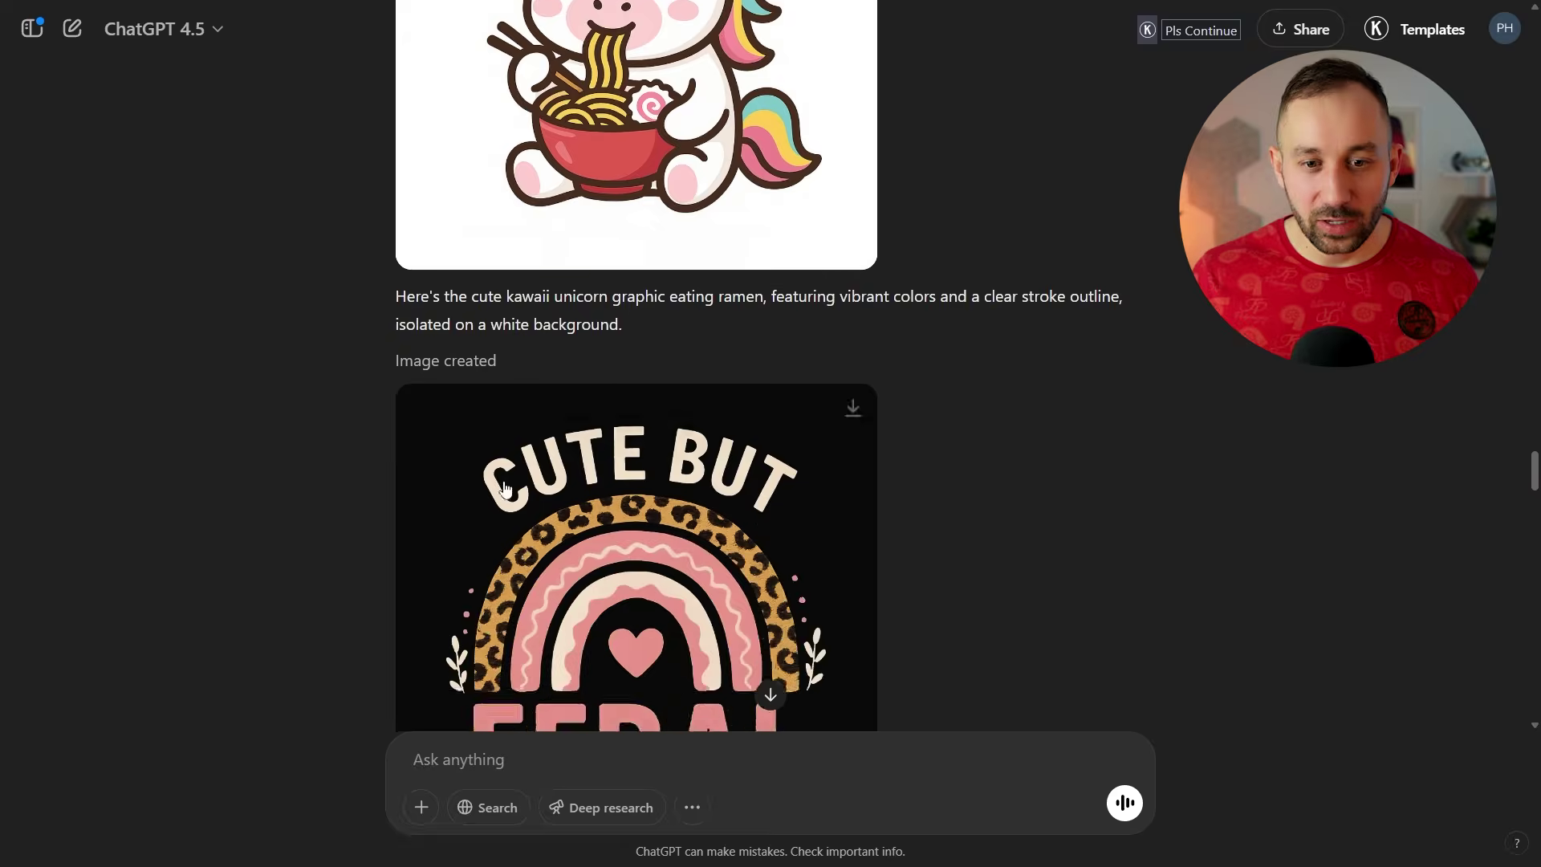
pyautogui.moveTo(395, 506); pyautogui.dragTo(918, 527)
pyautogui.click(932, 540)
# Step: Review the other generated designs, including the corgi, surfboard and marshmallow, and view the "Can't Touch This" cactus enlarged
pyautogui.scroll(15, 932, 542)
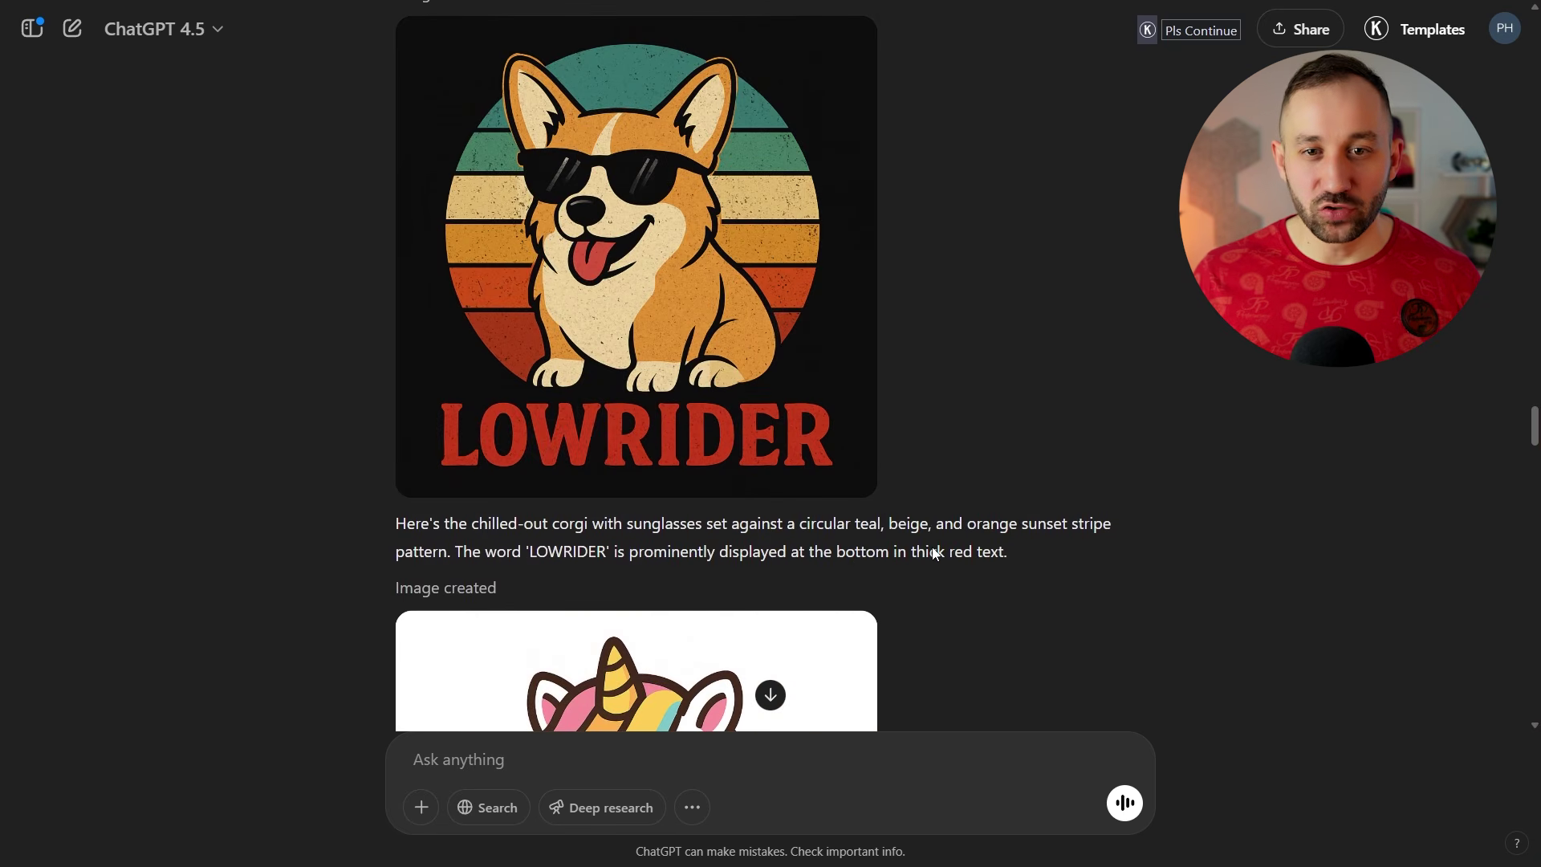
pyautogui.scroll(12, 934, 552)
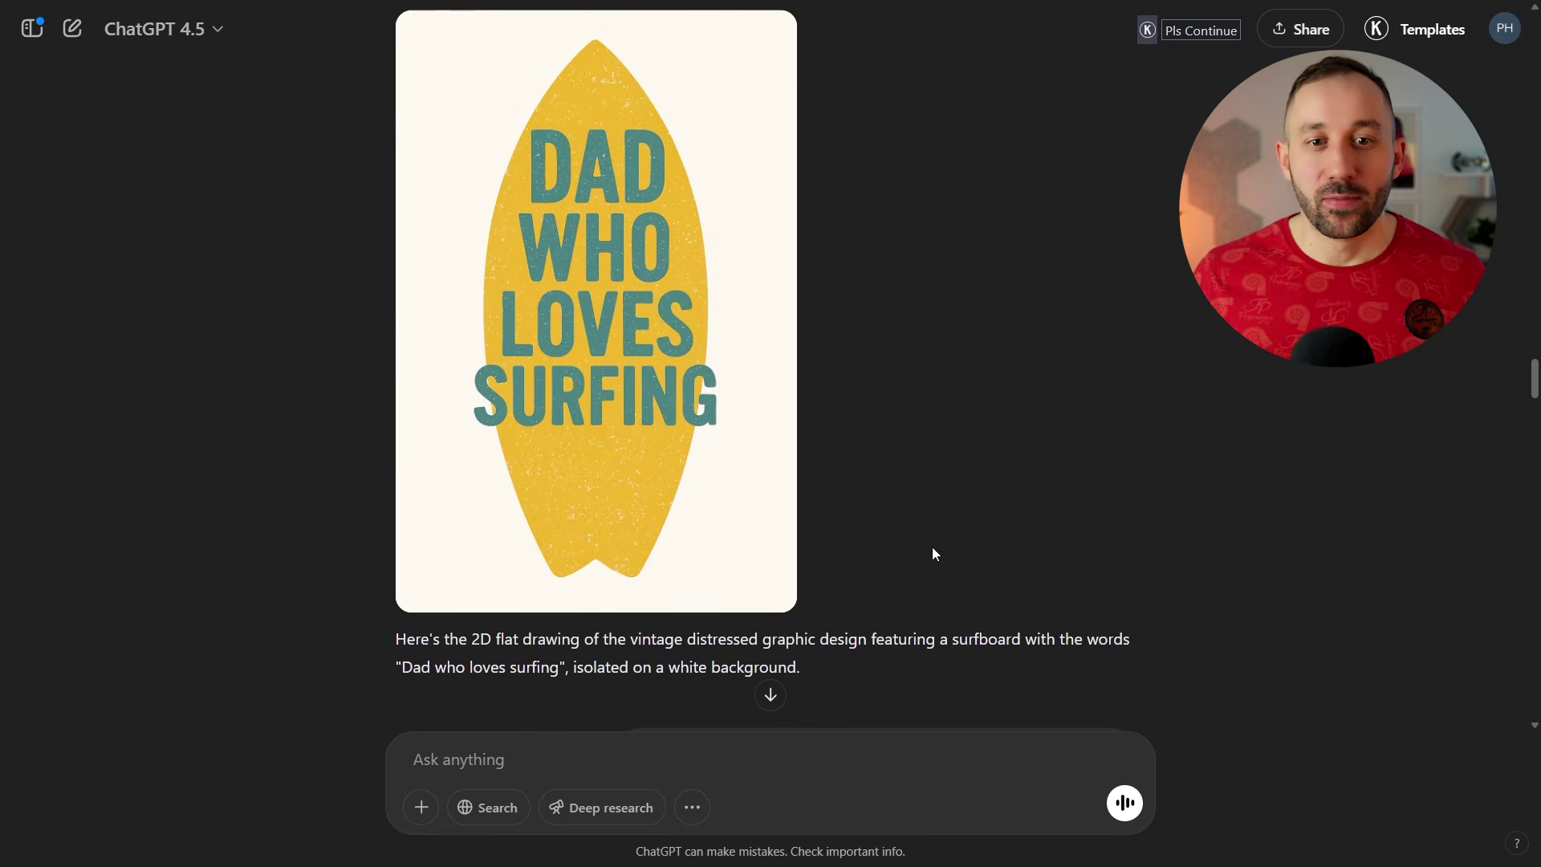
pyautogui.scroll(12, 932, 547)
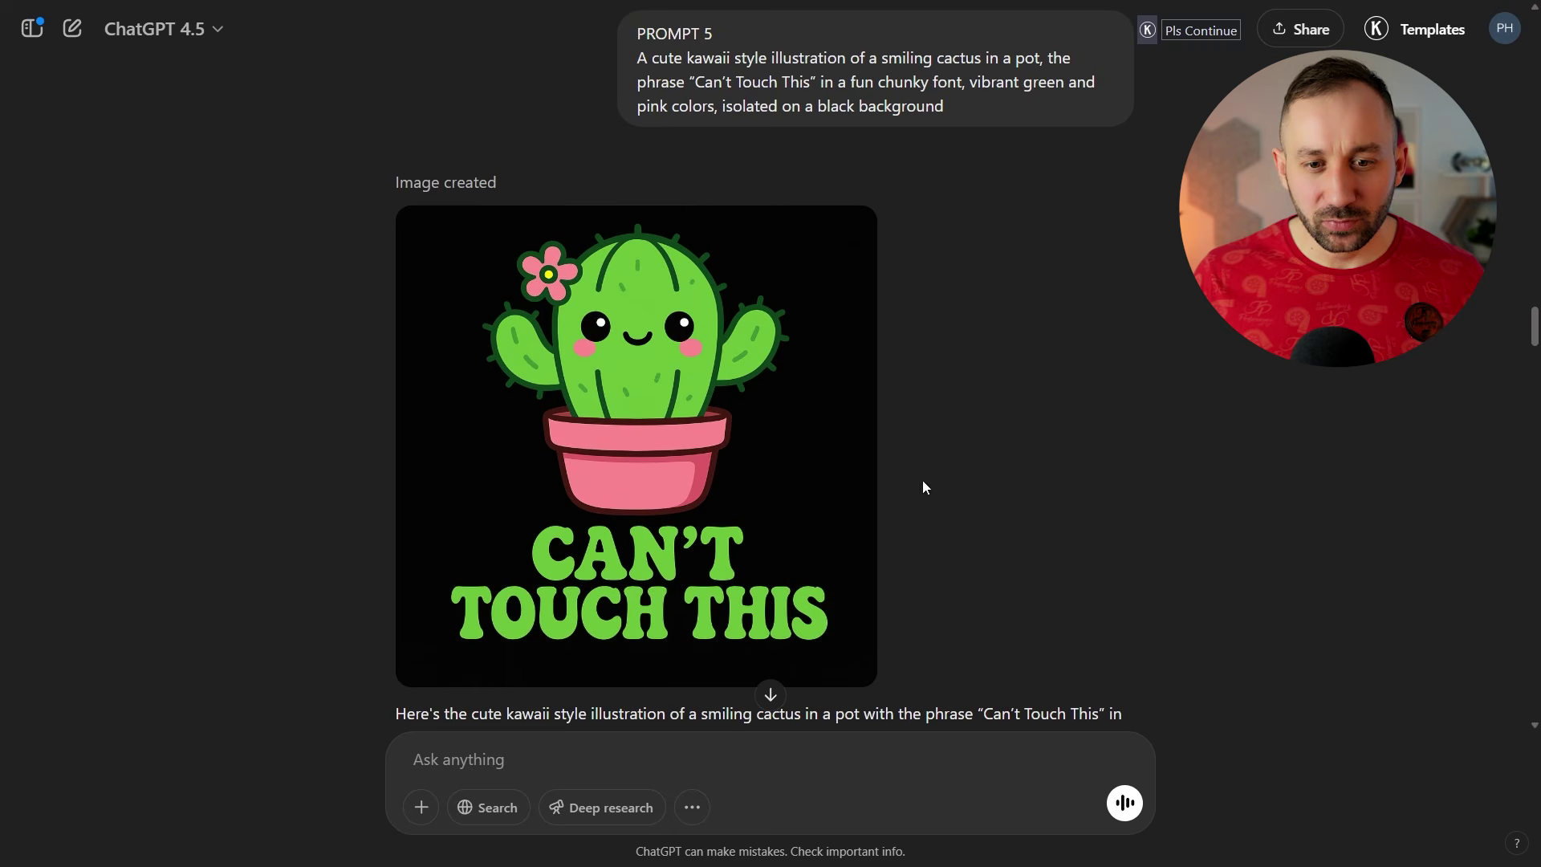
pyautogui.click(724, 342)
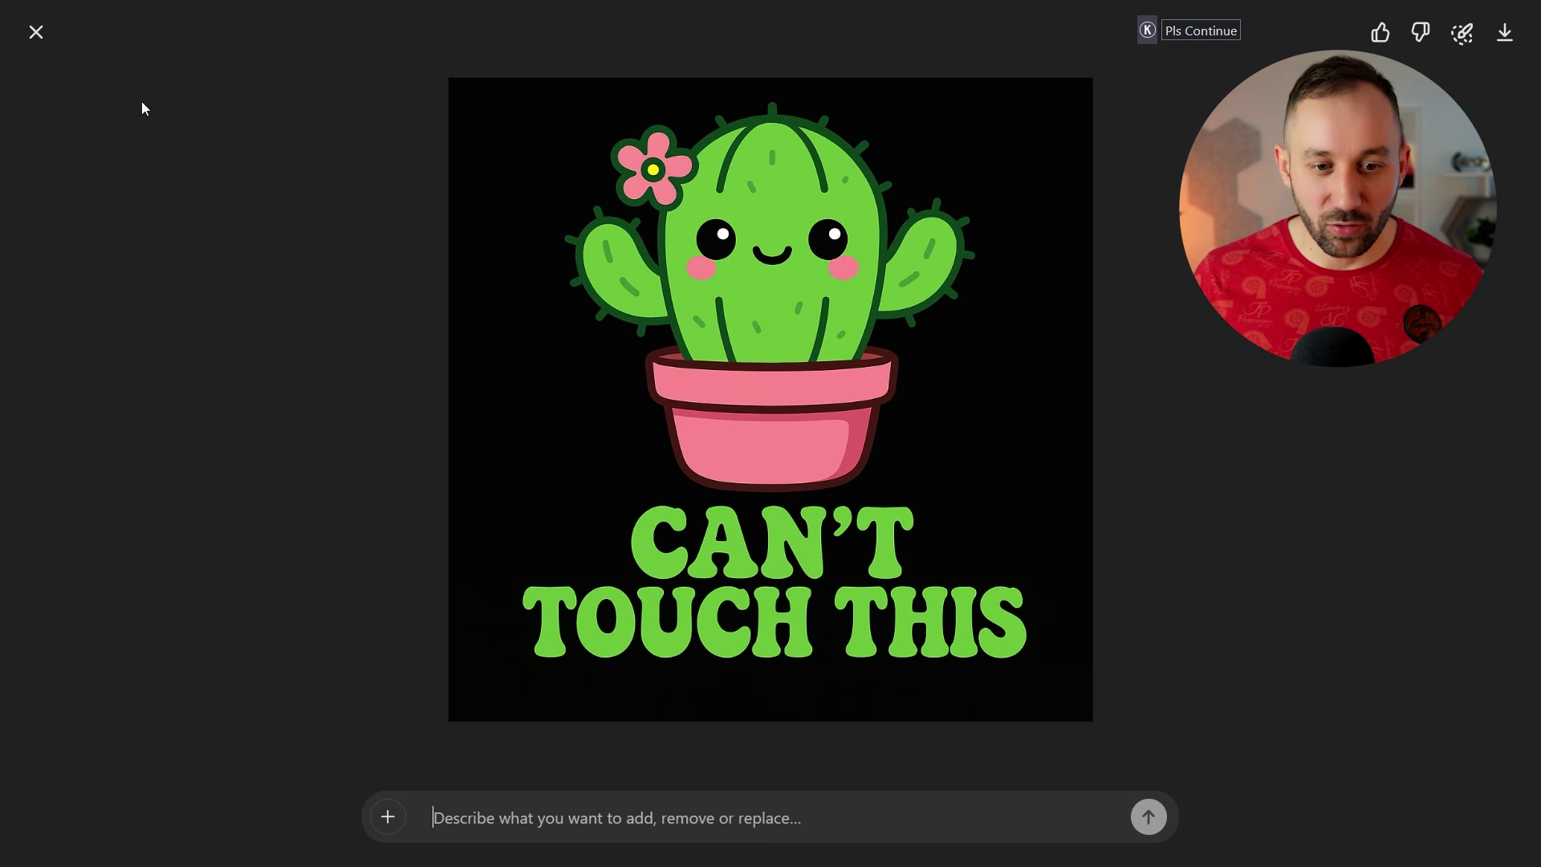
pyautogui.click(37, 32)
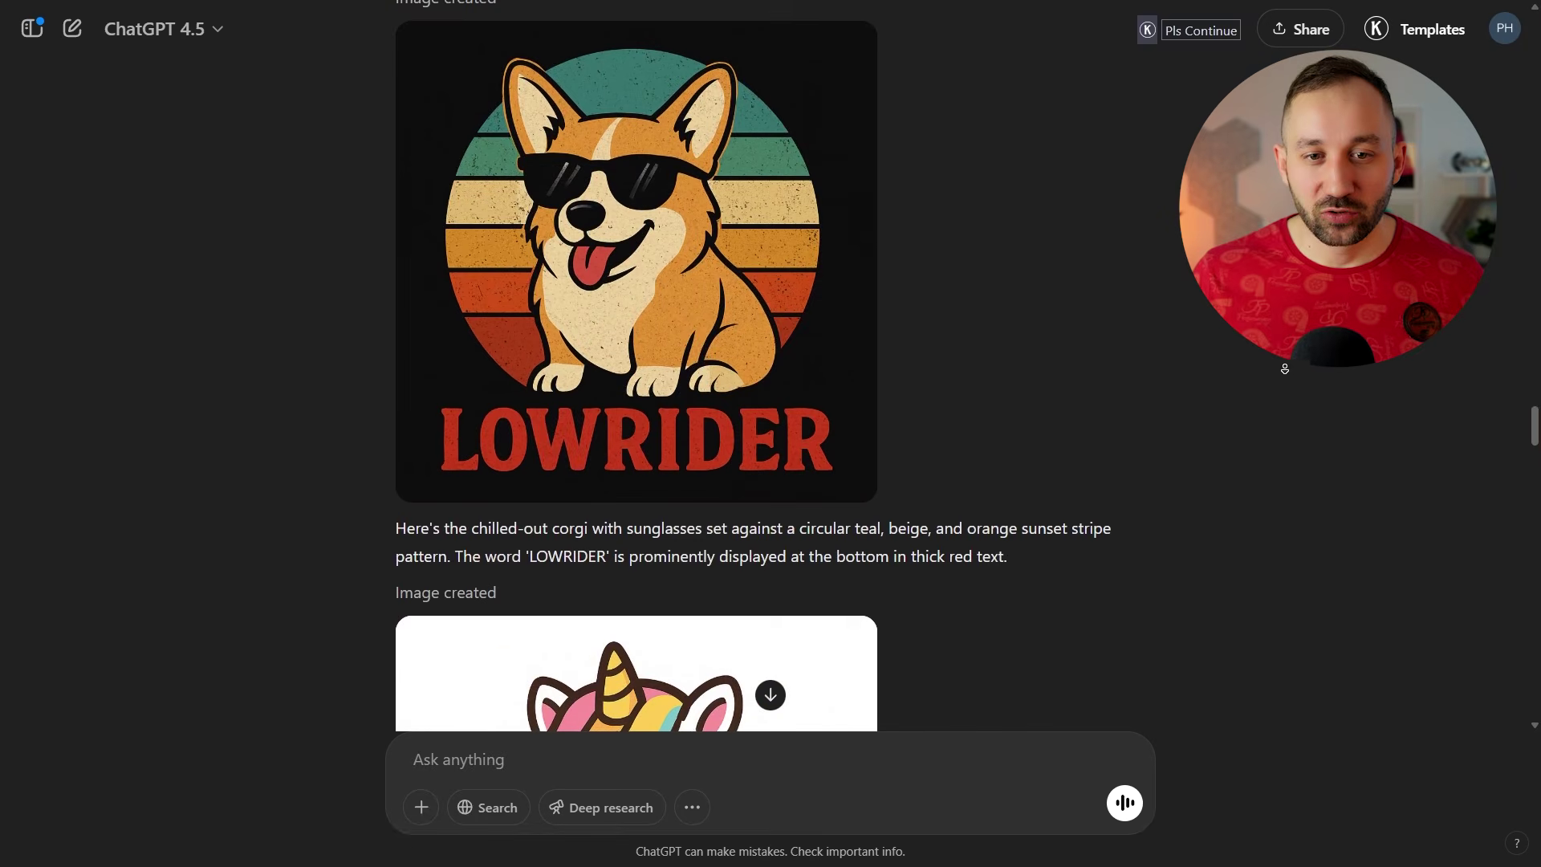
pyautogui.scroll(-12, 1284, 369)
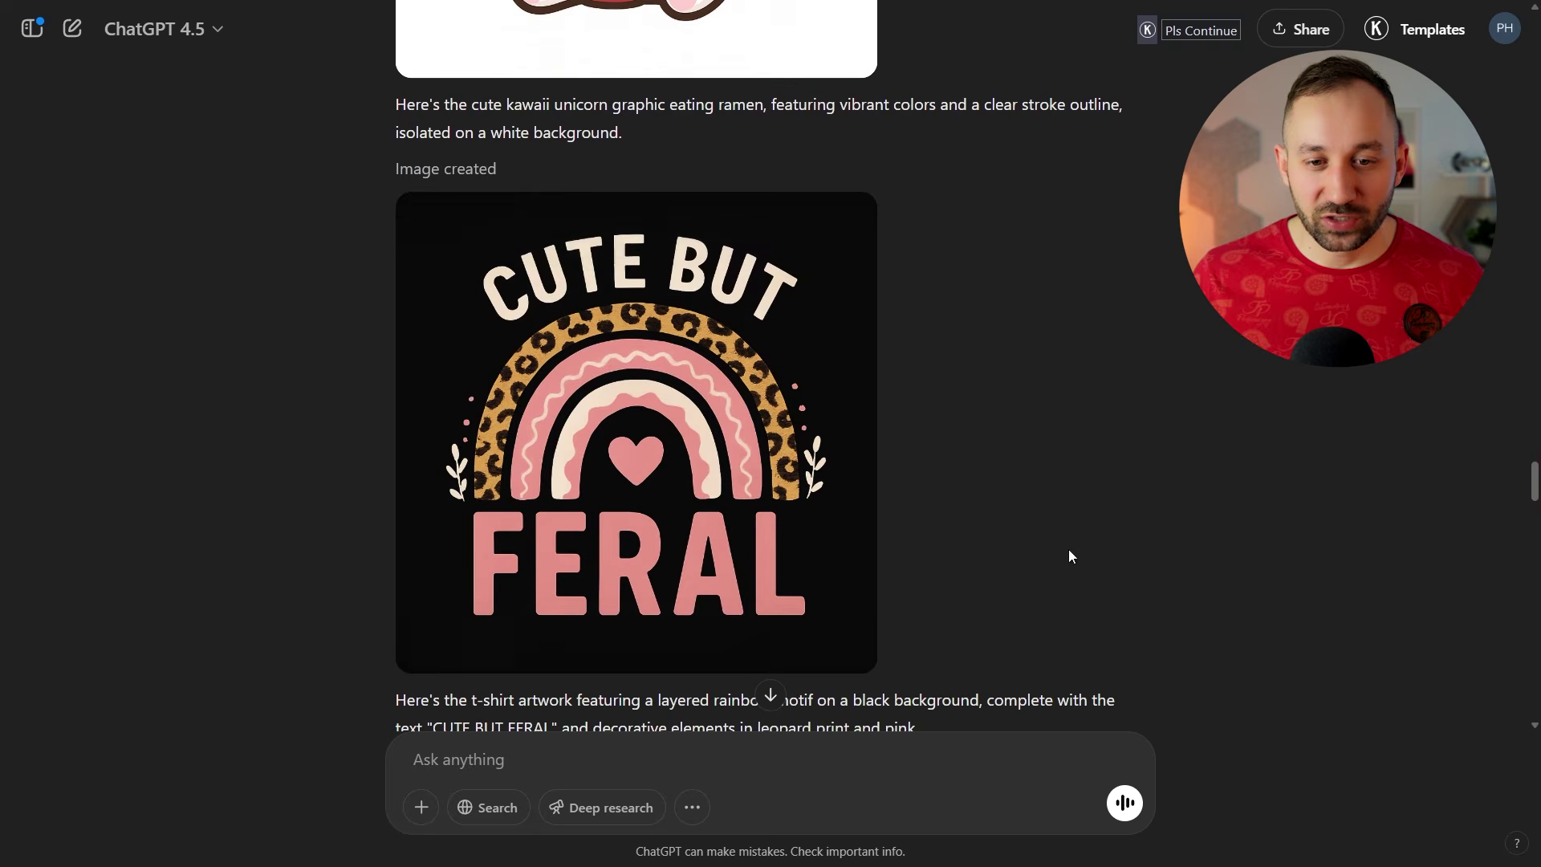
pyautogui.scroll(15, 1070, 555)
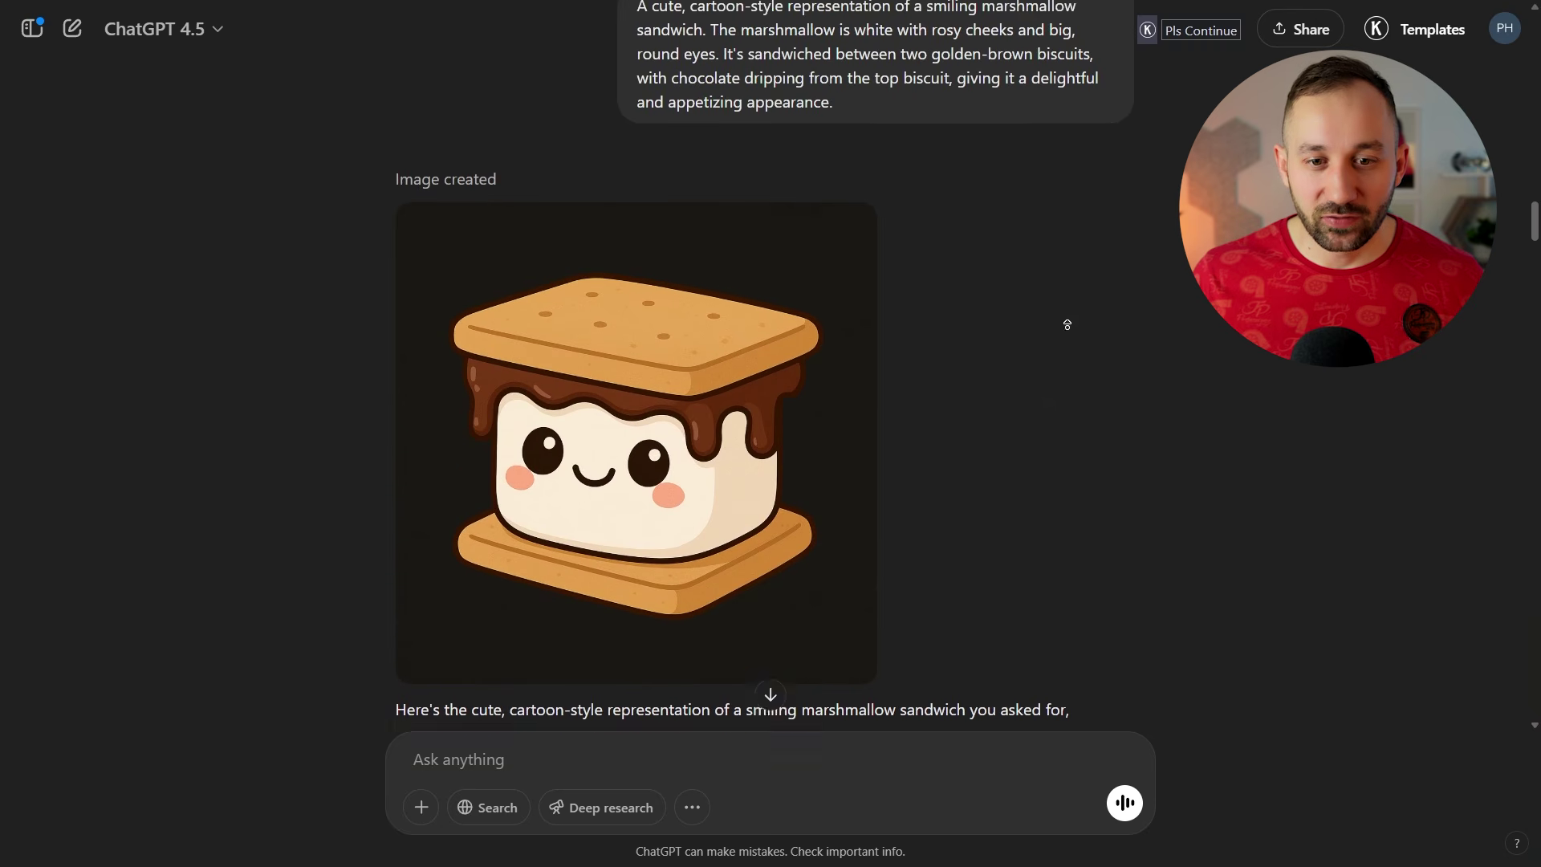
pyautogui.scroll(8, 1067, 325)
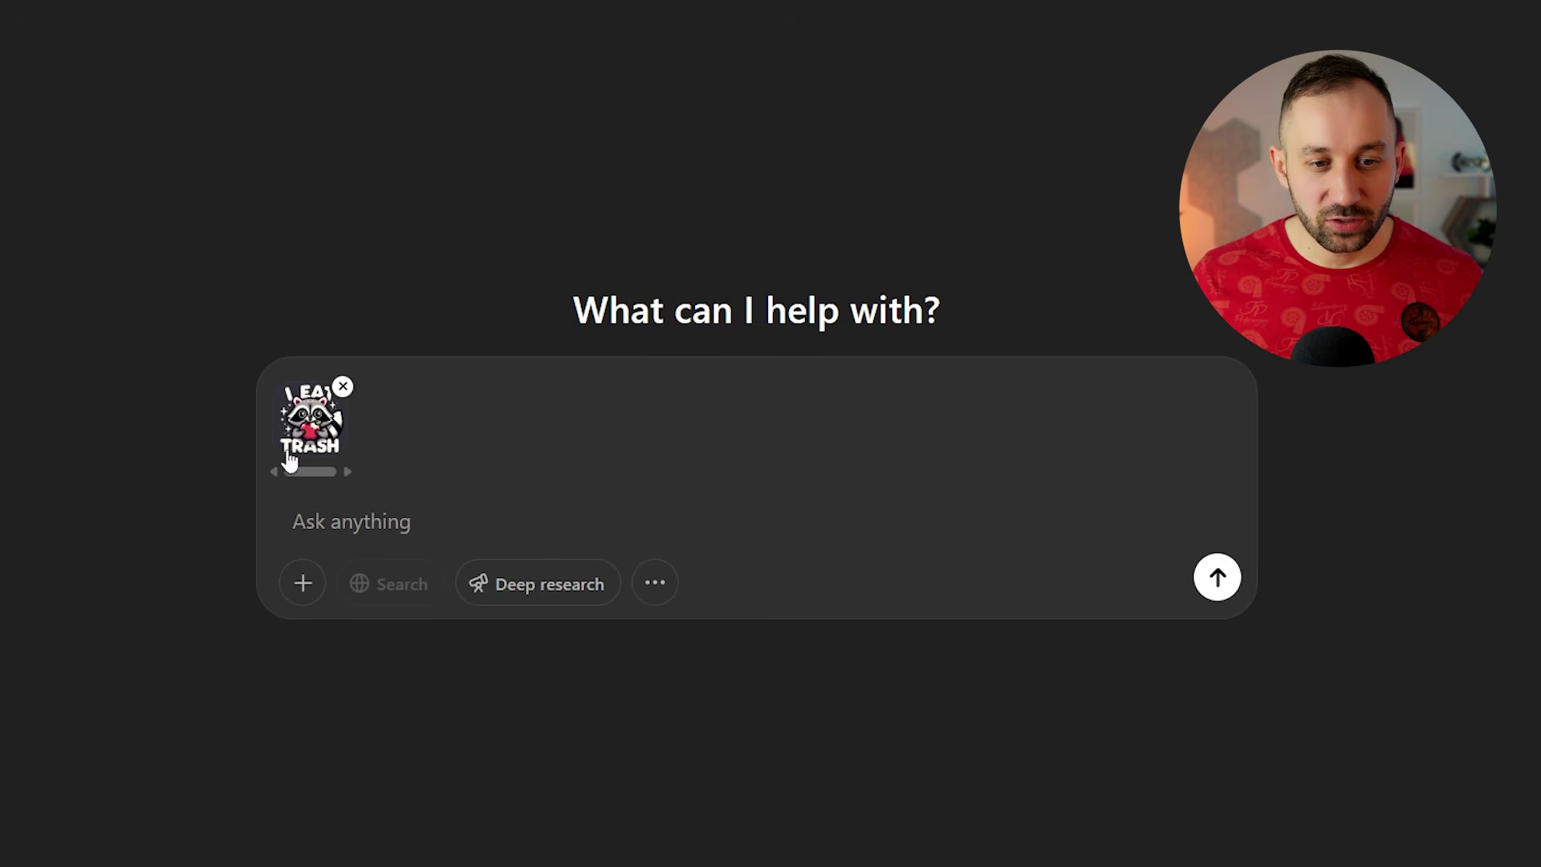
# Step: With the "I EAT TRASH" raccoon image attached, send the request "describe this image as an in depth image prompt"
pyautogui.click(302, 583)
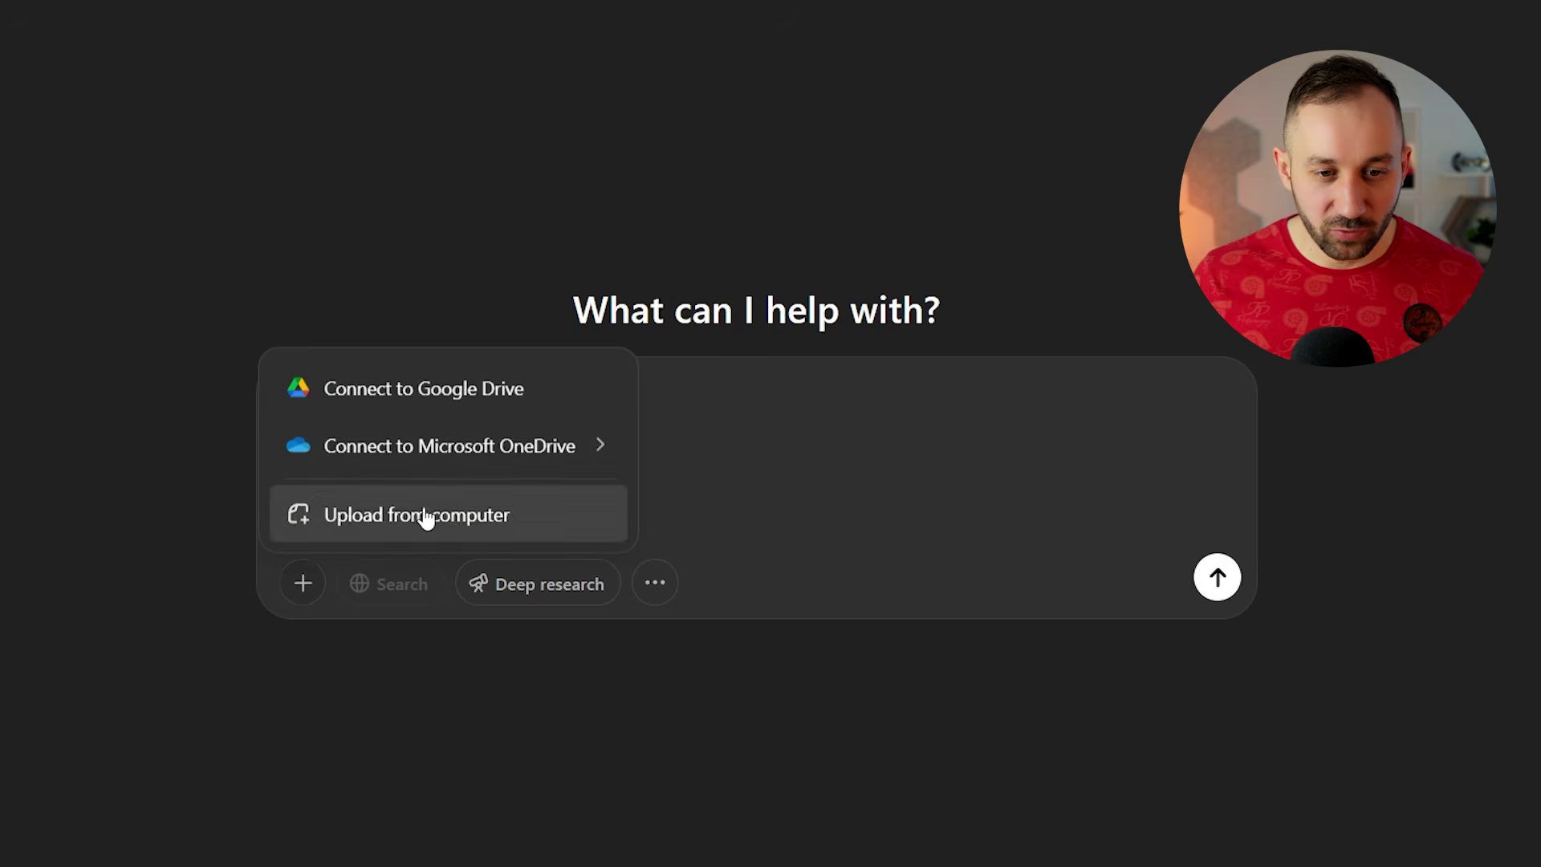
pyautogui.click(655, 512)
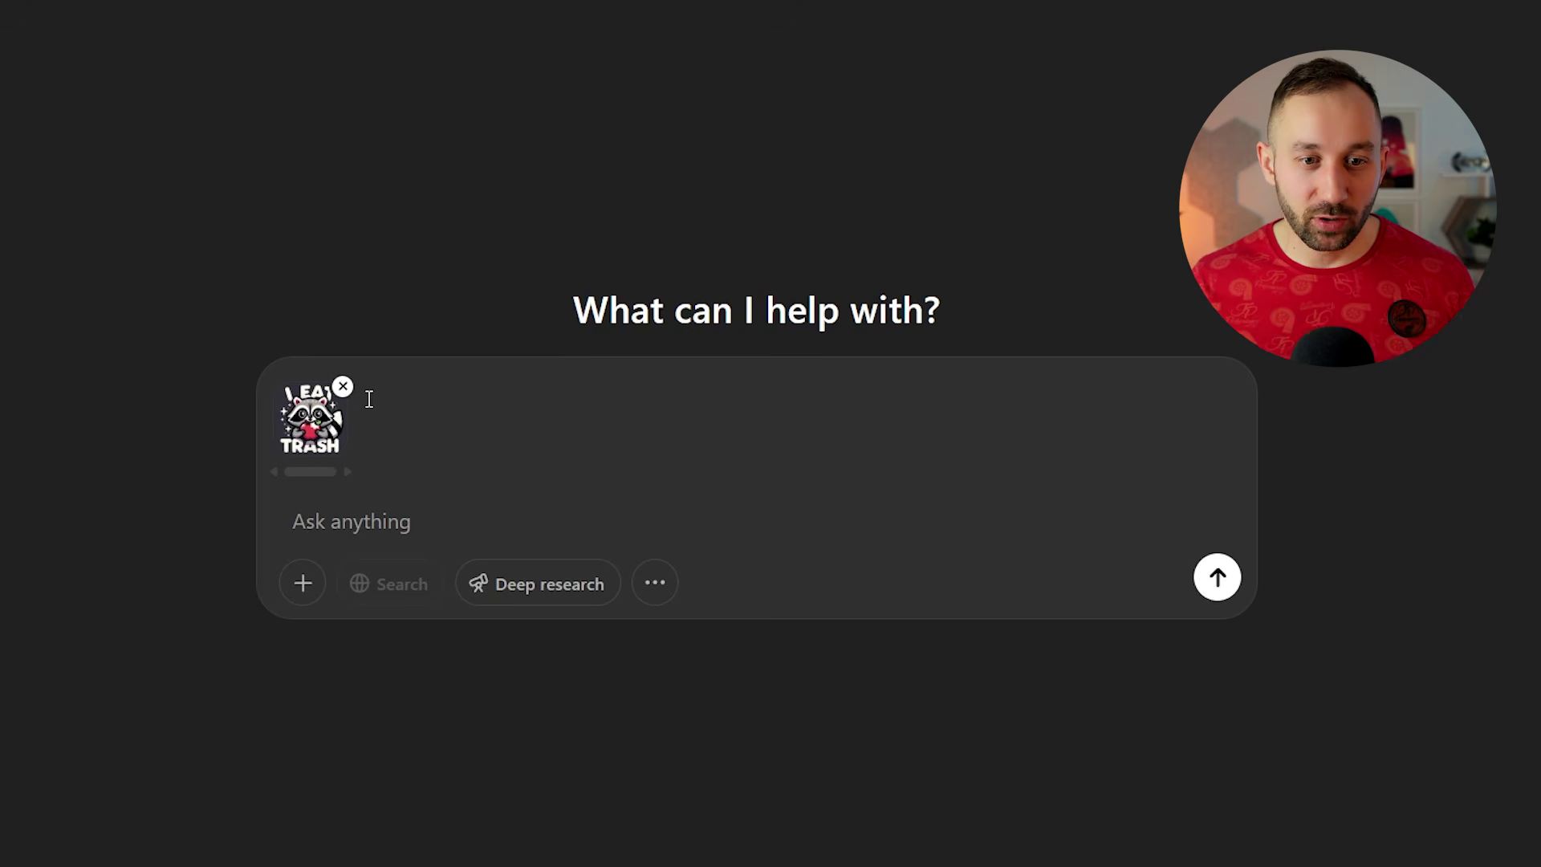
pyautogui.write('des')
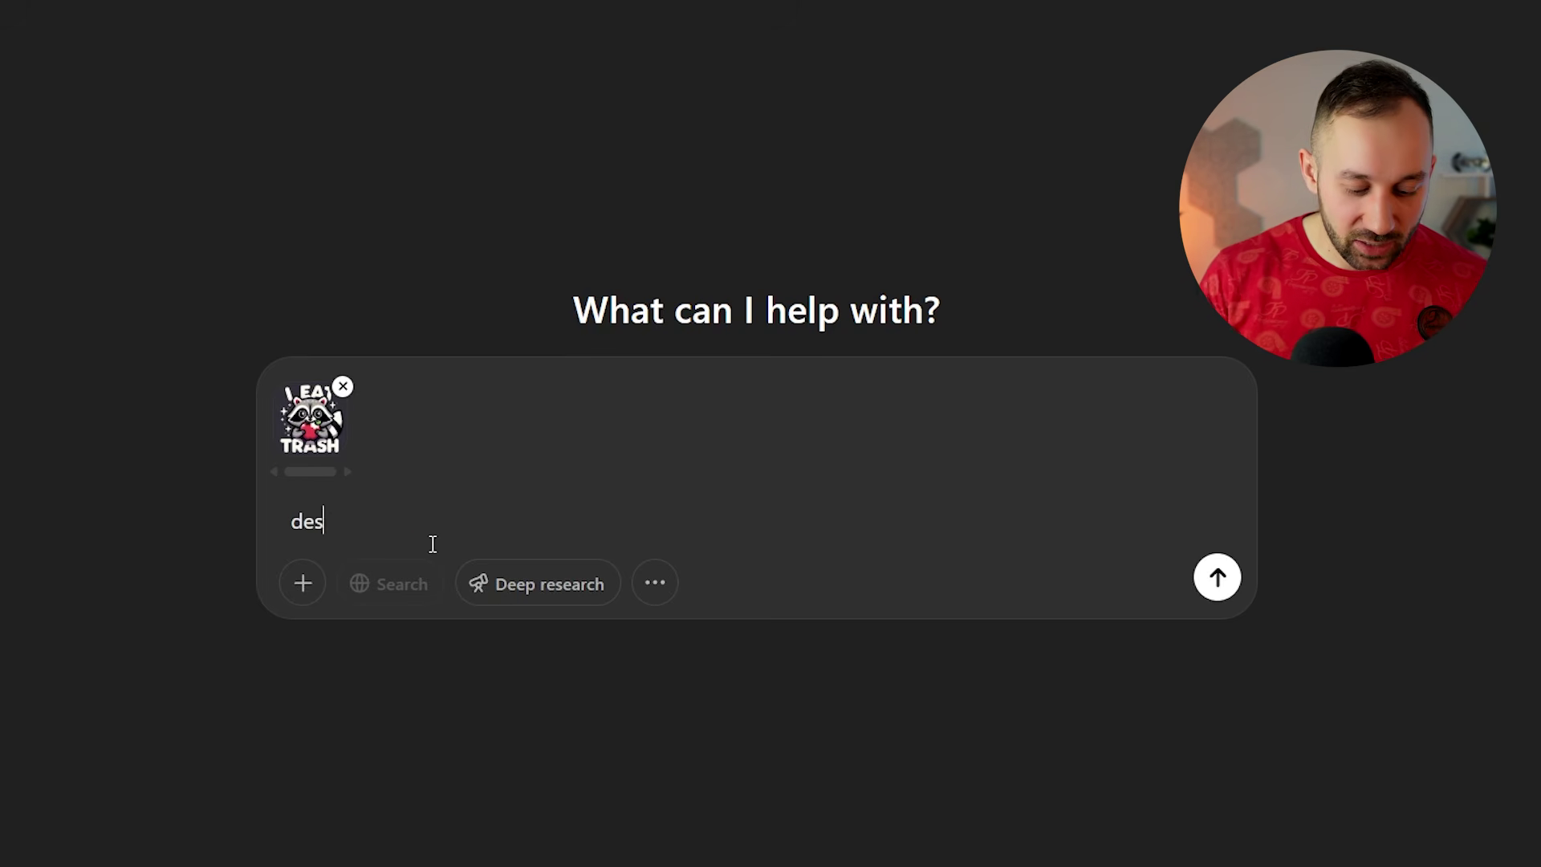
pyautogui.write('ciibe this im')
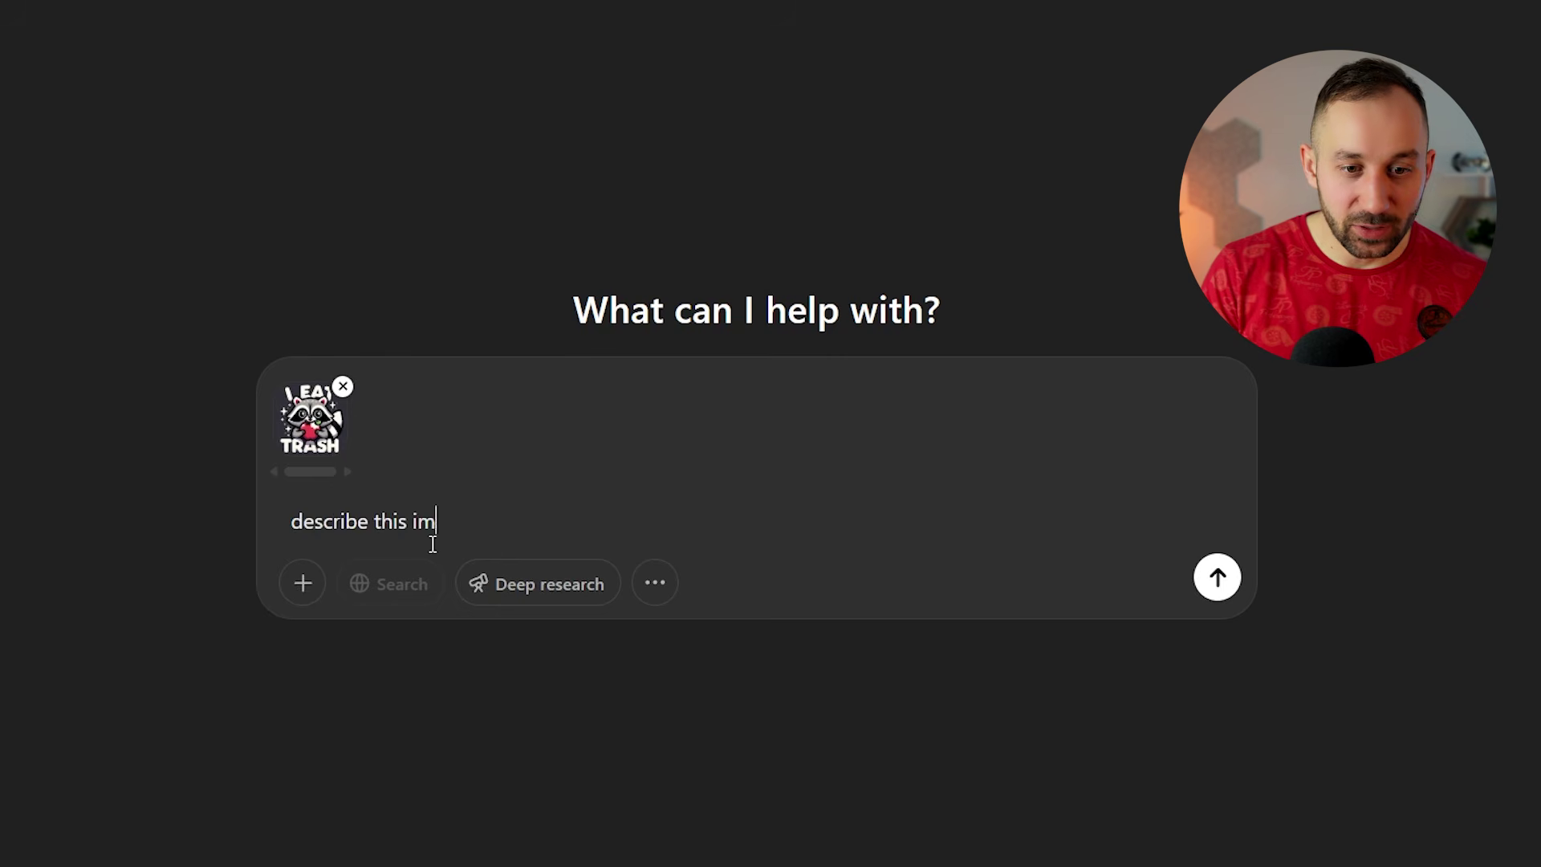
pyautogui.write('age as an in depth i')
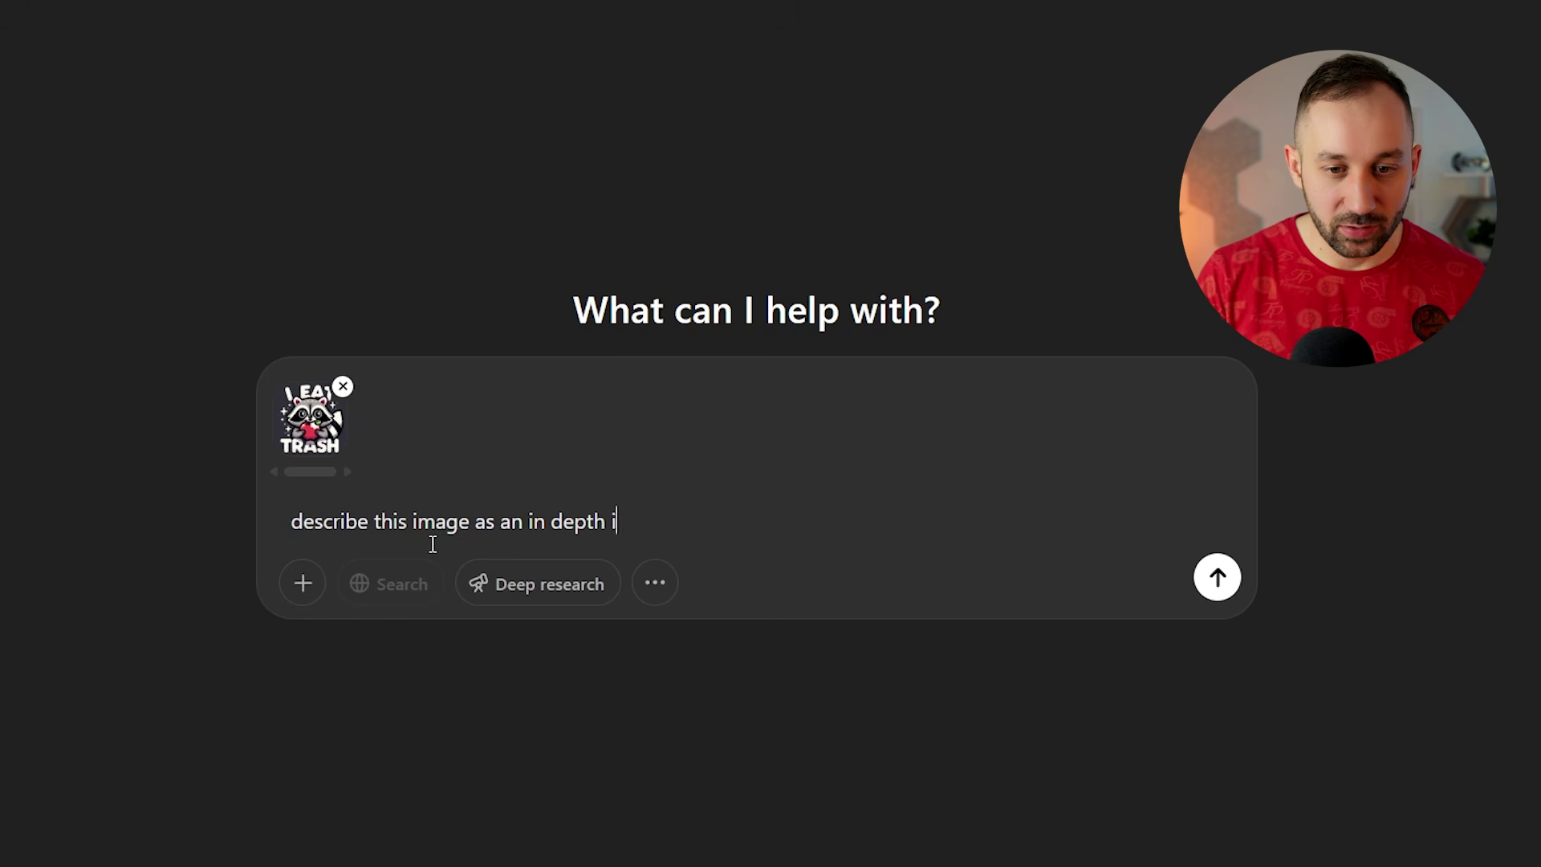
pyautogui.write('ompt')
pyautogui.click(1217, 578)
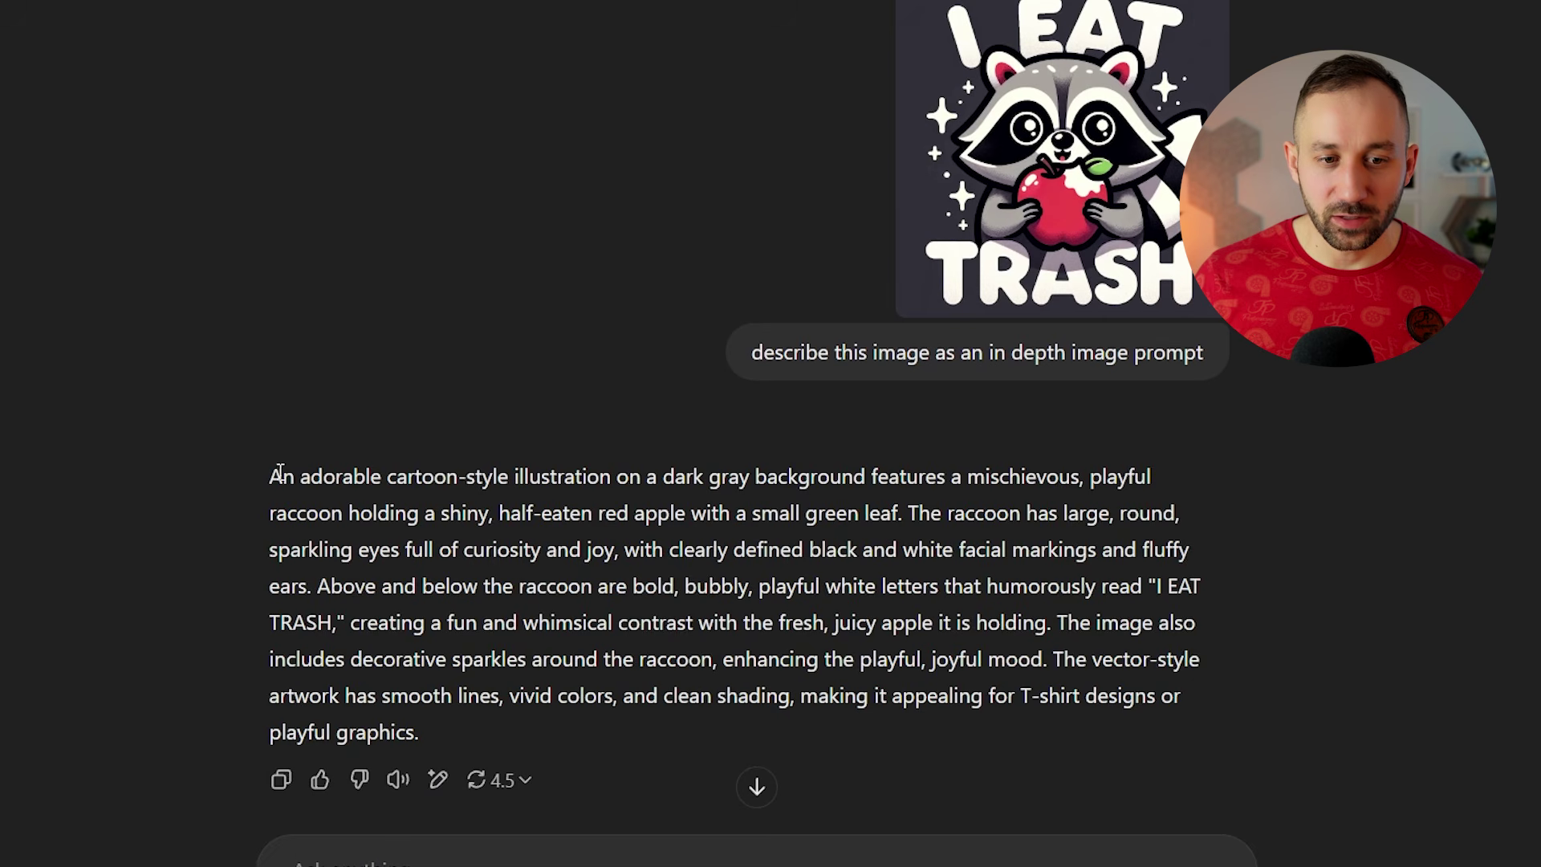
# Step: Copy the generated raccoon description into a new message and enable the Create image tool for it
pyautogui.moveTo(283, 479); pyautogui.dragTo(456, 730)
pyautogui.hotkey('ctrl', 'c')
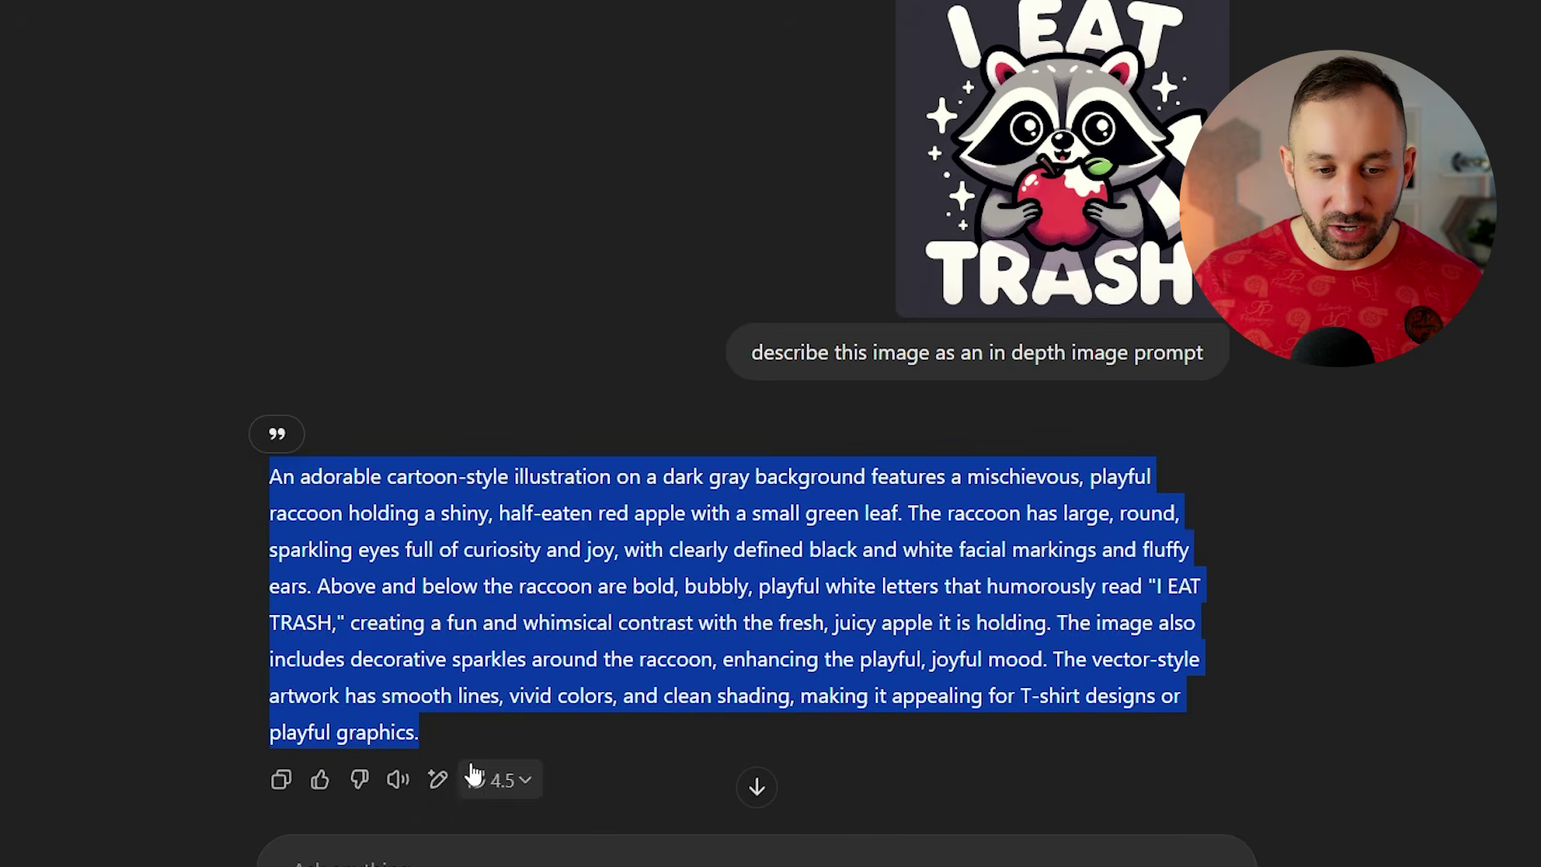
pyautogui.click(471, 865)
pyautogui.hotkey('ctrl', 'v')
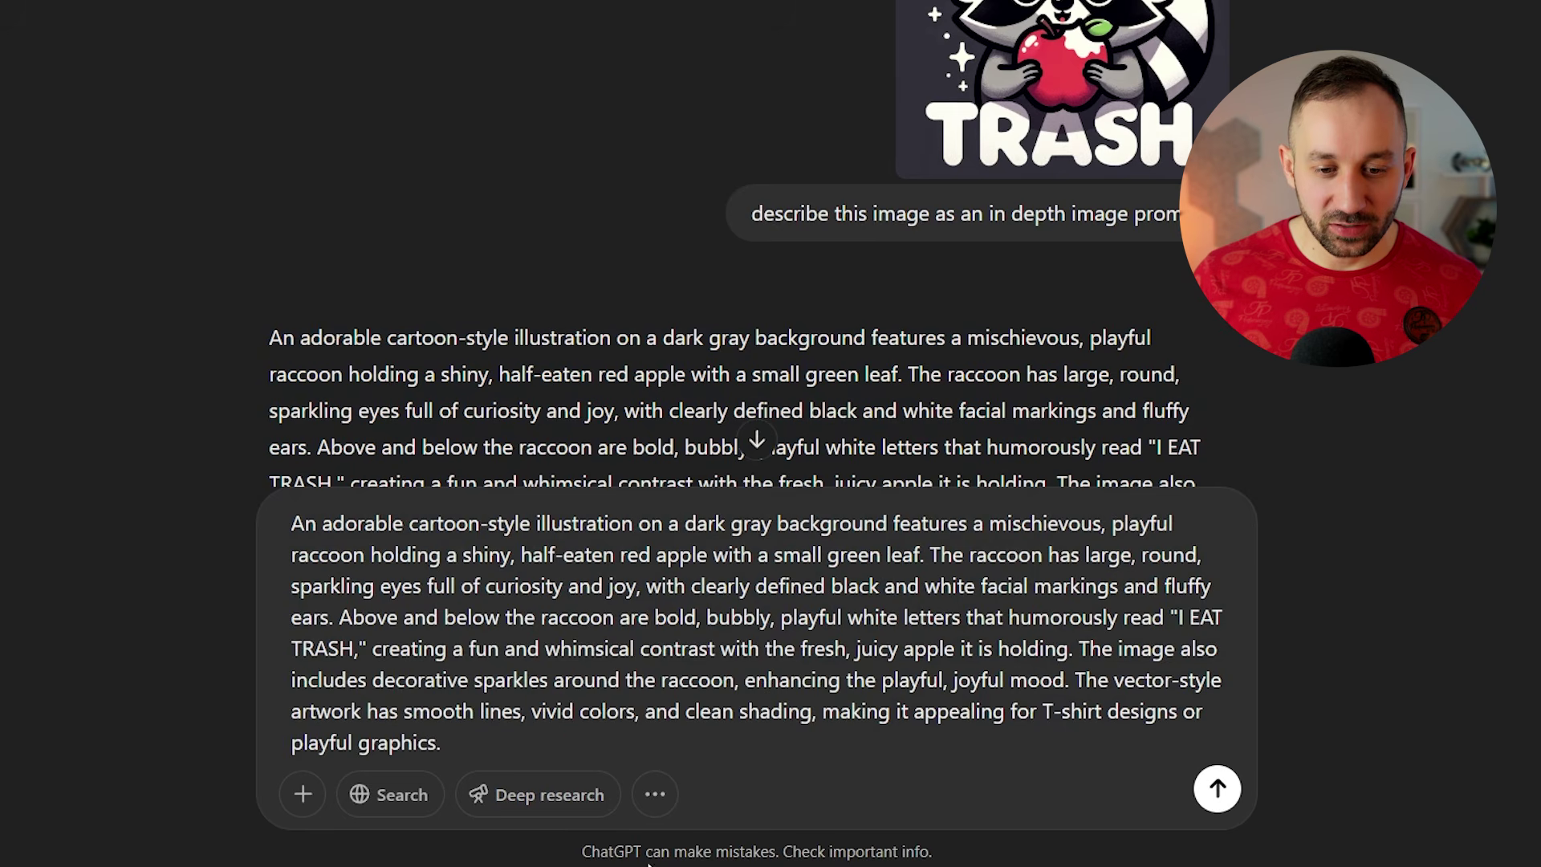
pyautogui.click(655, 794)
pyautogui.click(674, 644)
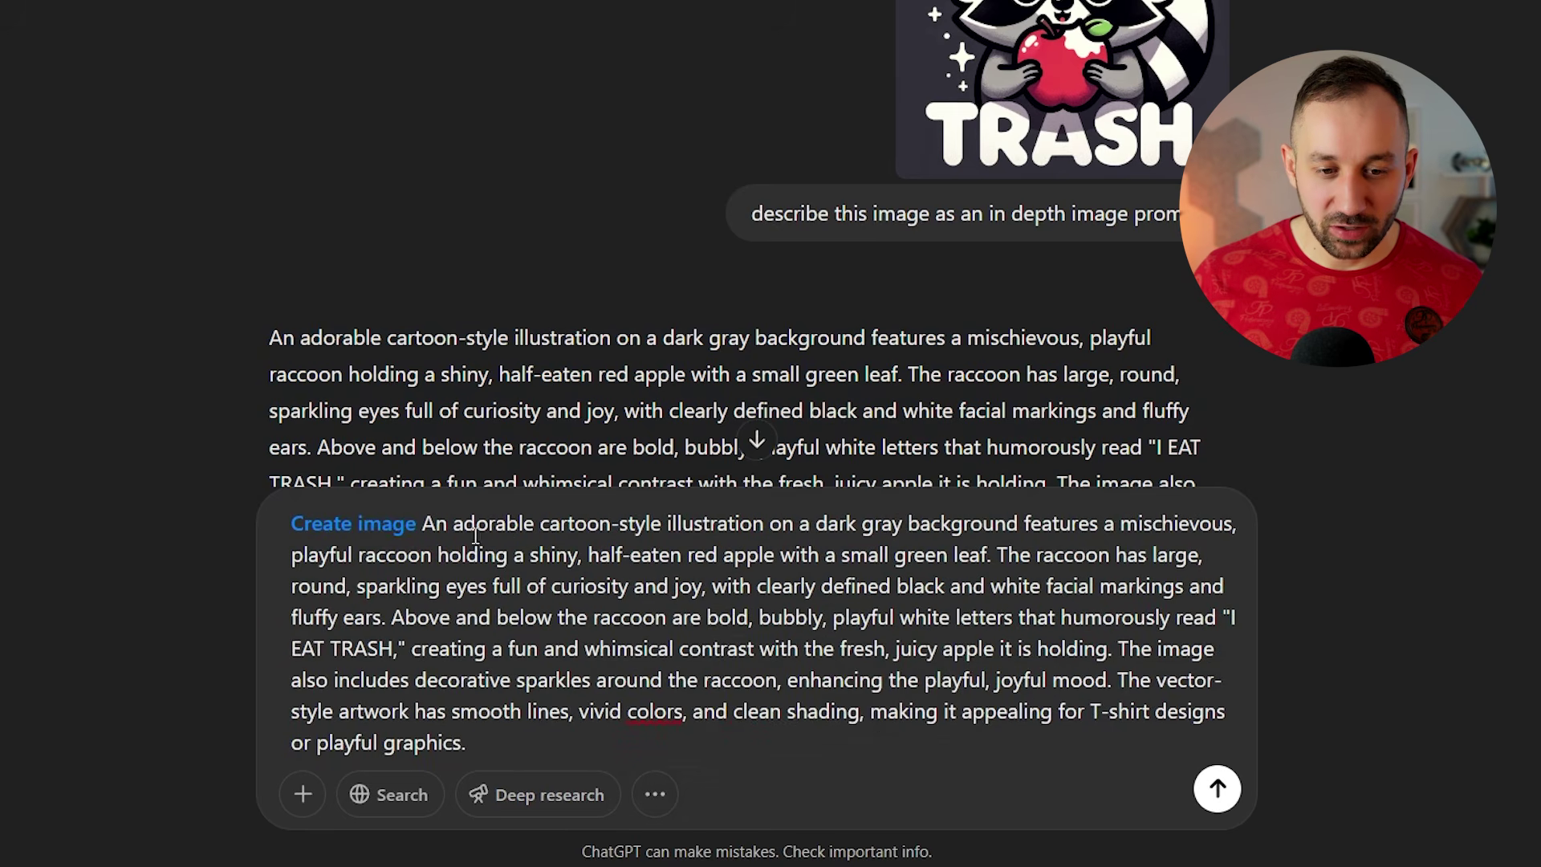
# Step: Replace "dark gray background" with "transparent background" in the raccoon prompt and submit it
pyautogui.doubleClick(939, 522)
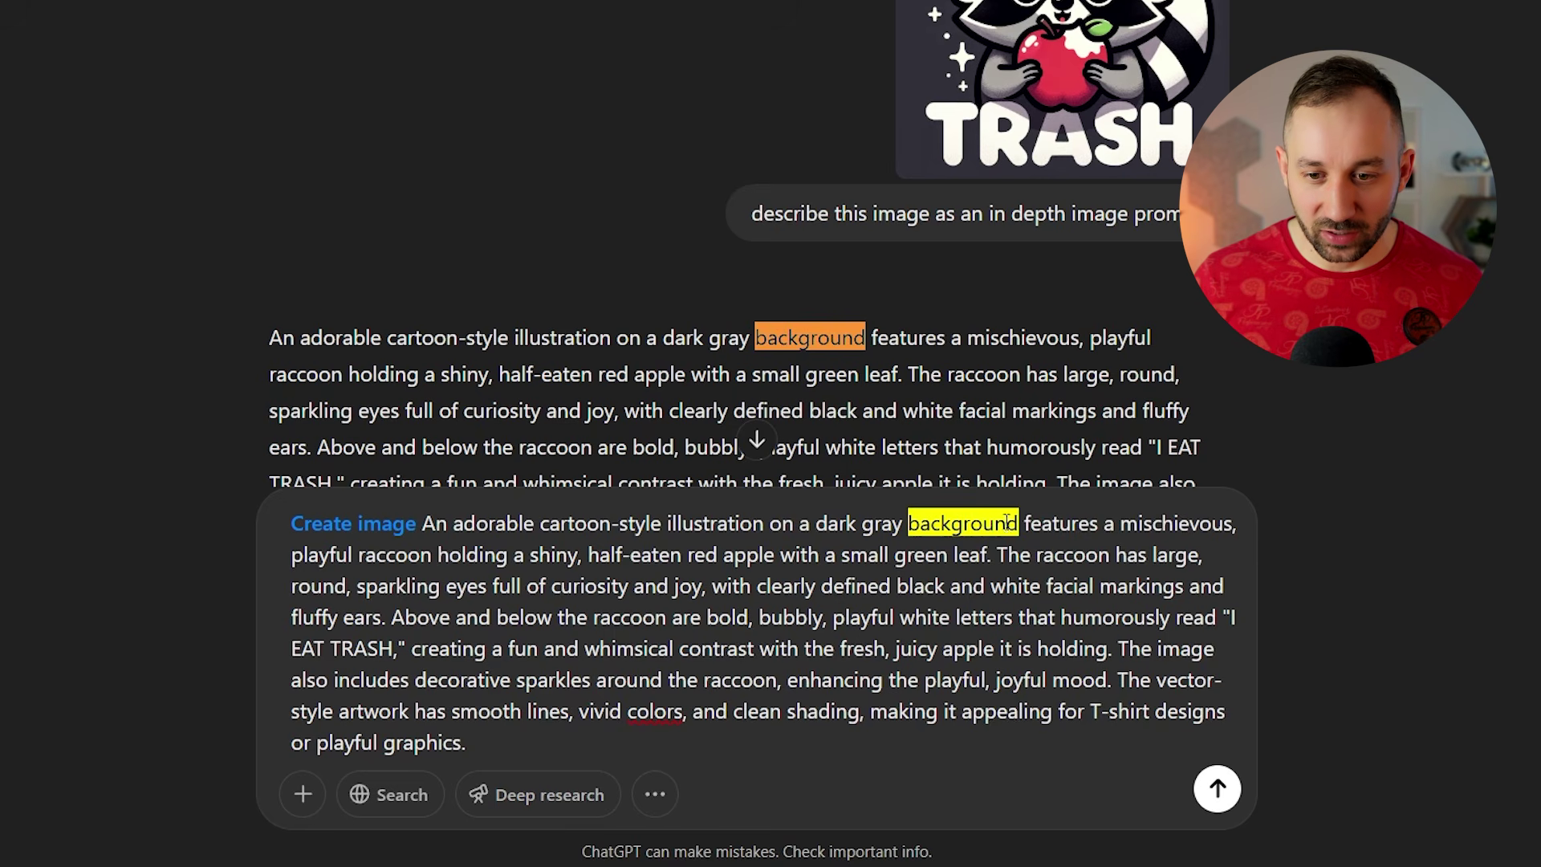
pyautogui.moveTo(1023, 522); pyautogui.dragTo(802, 522)
pyautogui.write('dransparent')
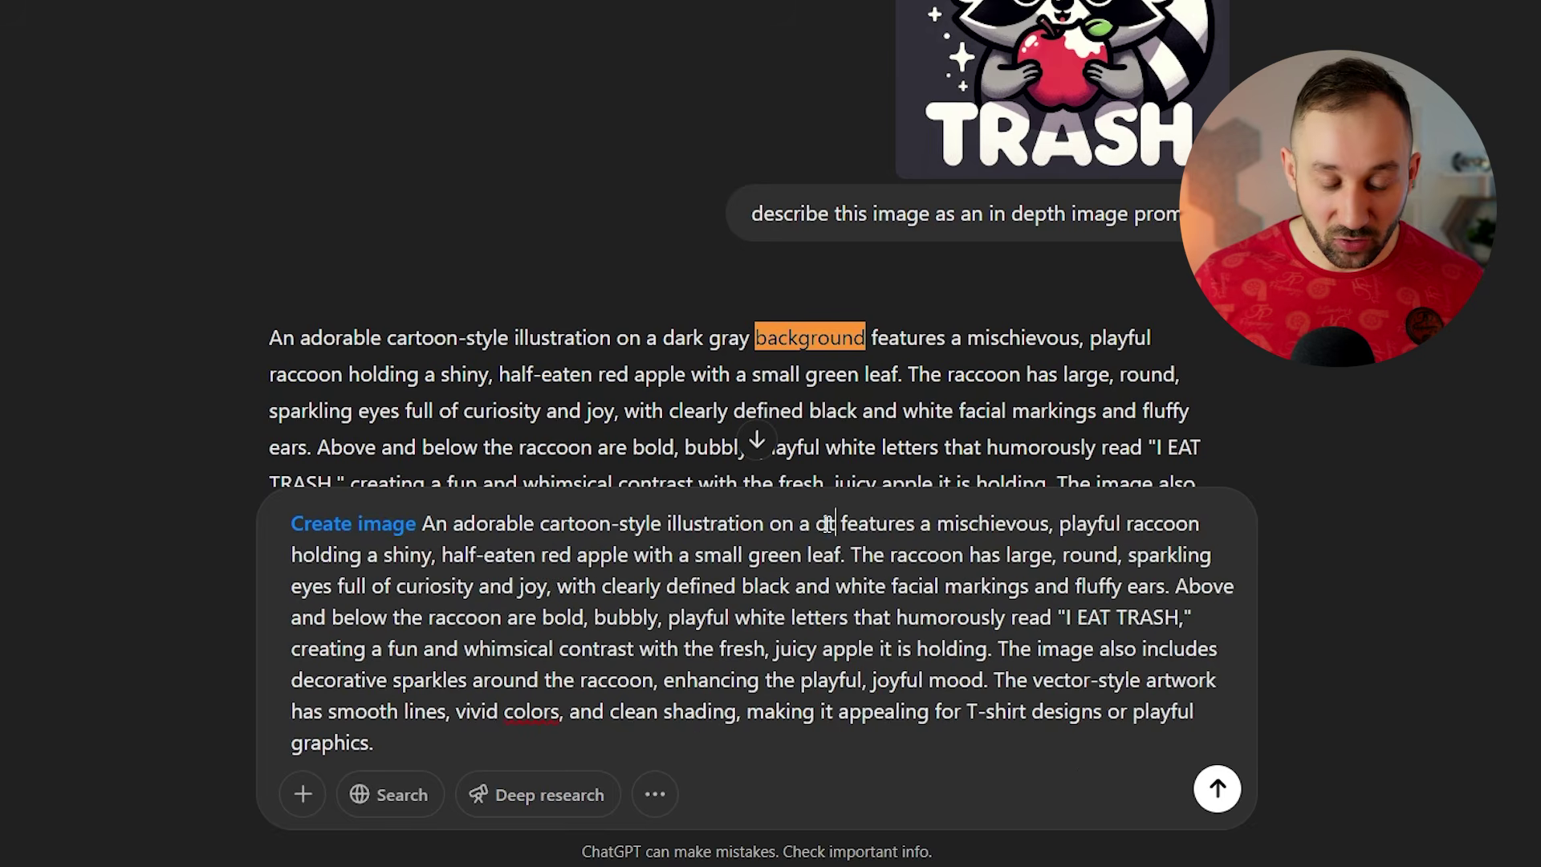
pyautogui.write(' background')
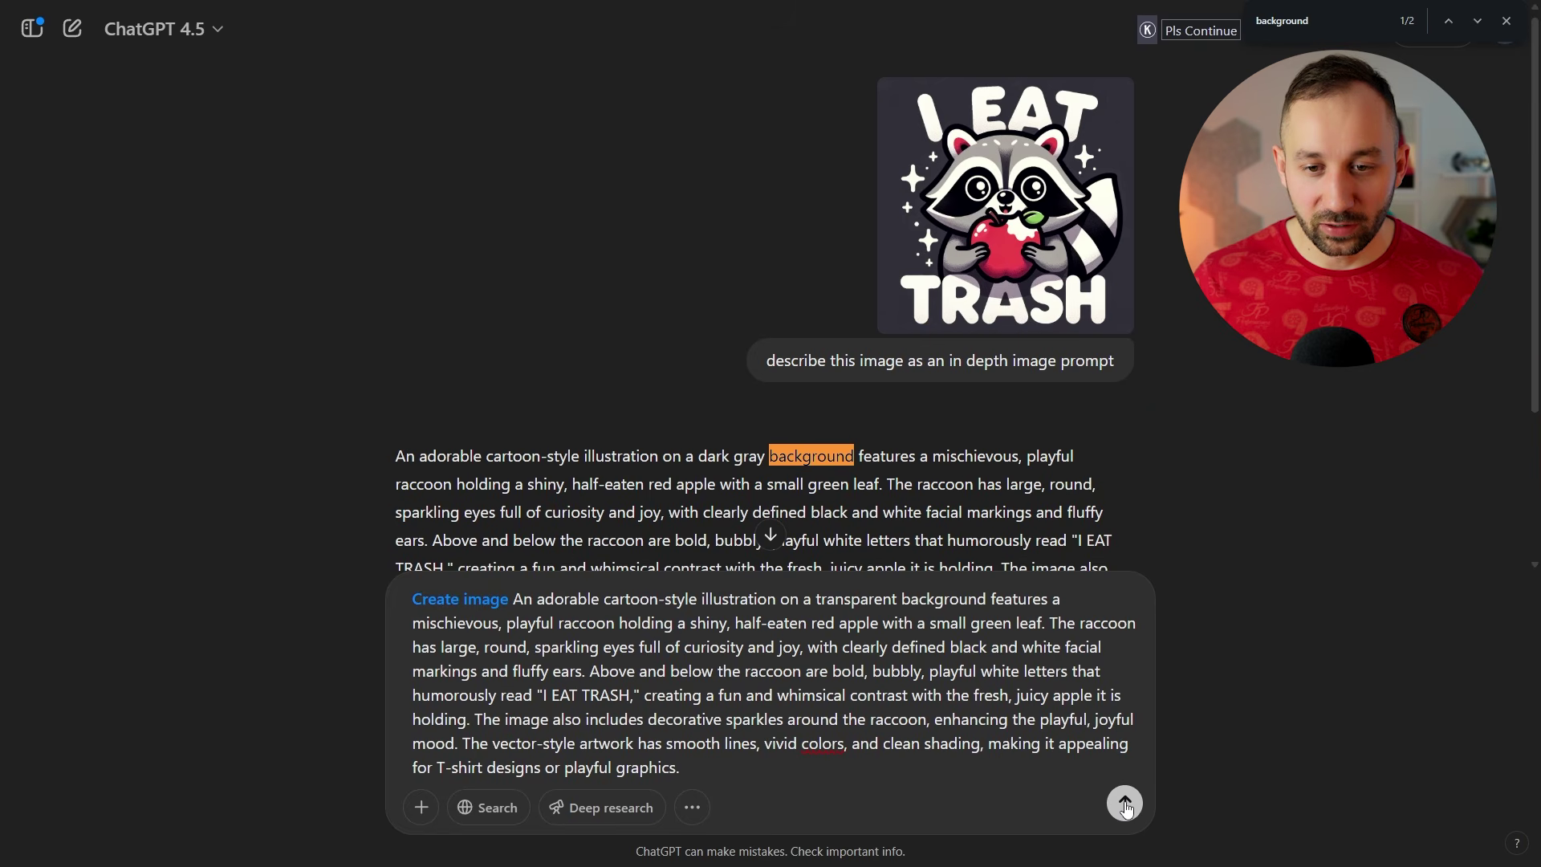
pyautogui.click(1124, 803)
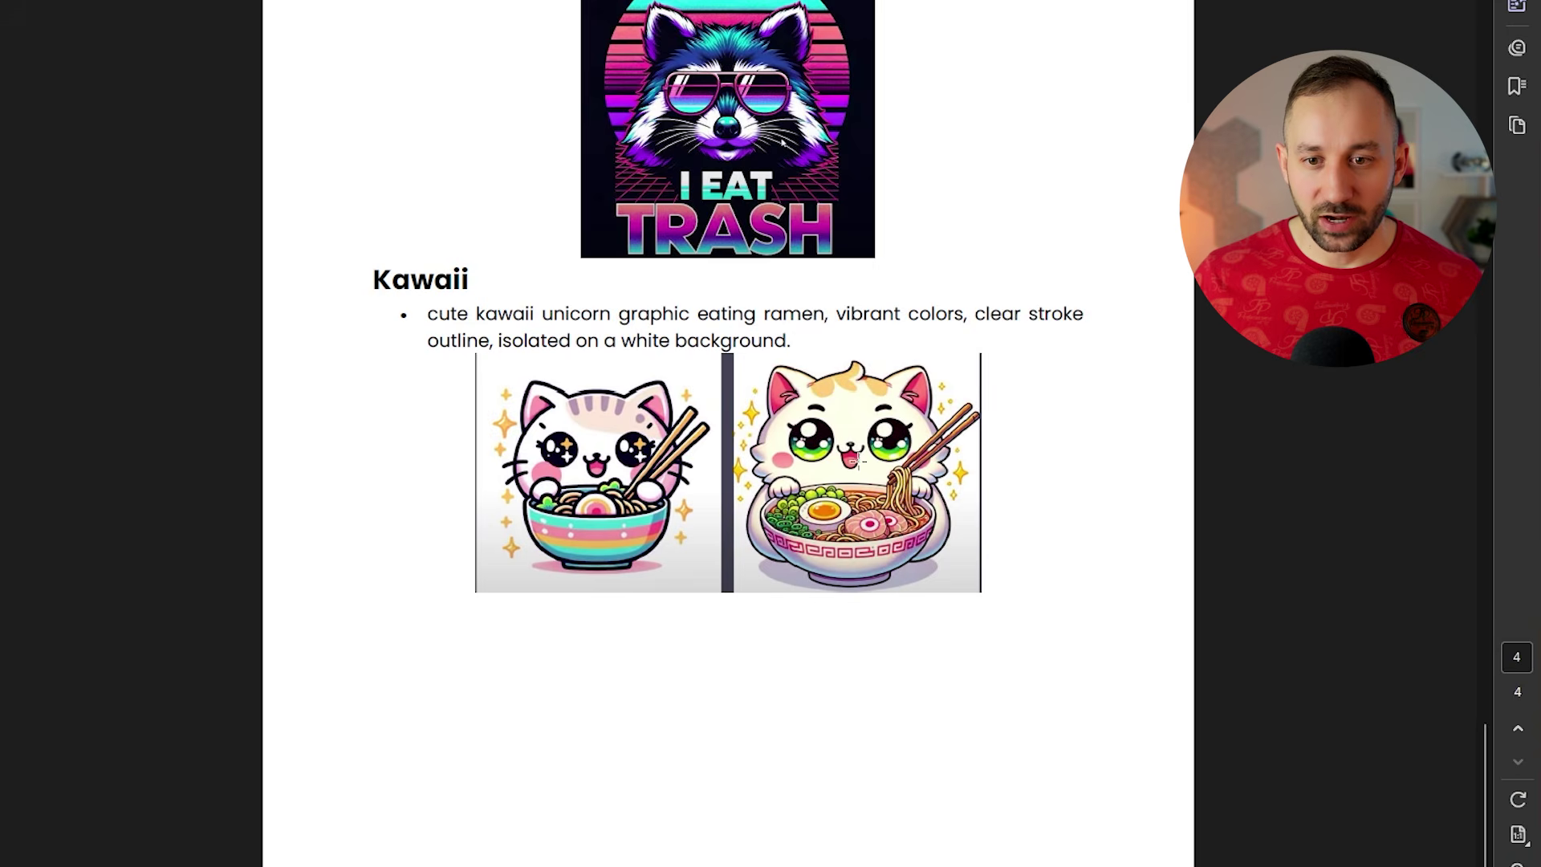
# Step: In the prompts PDF, look back through the example prompts from Kawaii and Vaporwave up to the "Mom of a Warrior" design
pyautogui.scroll(5, 863, 479)
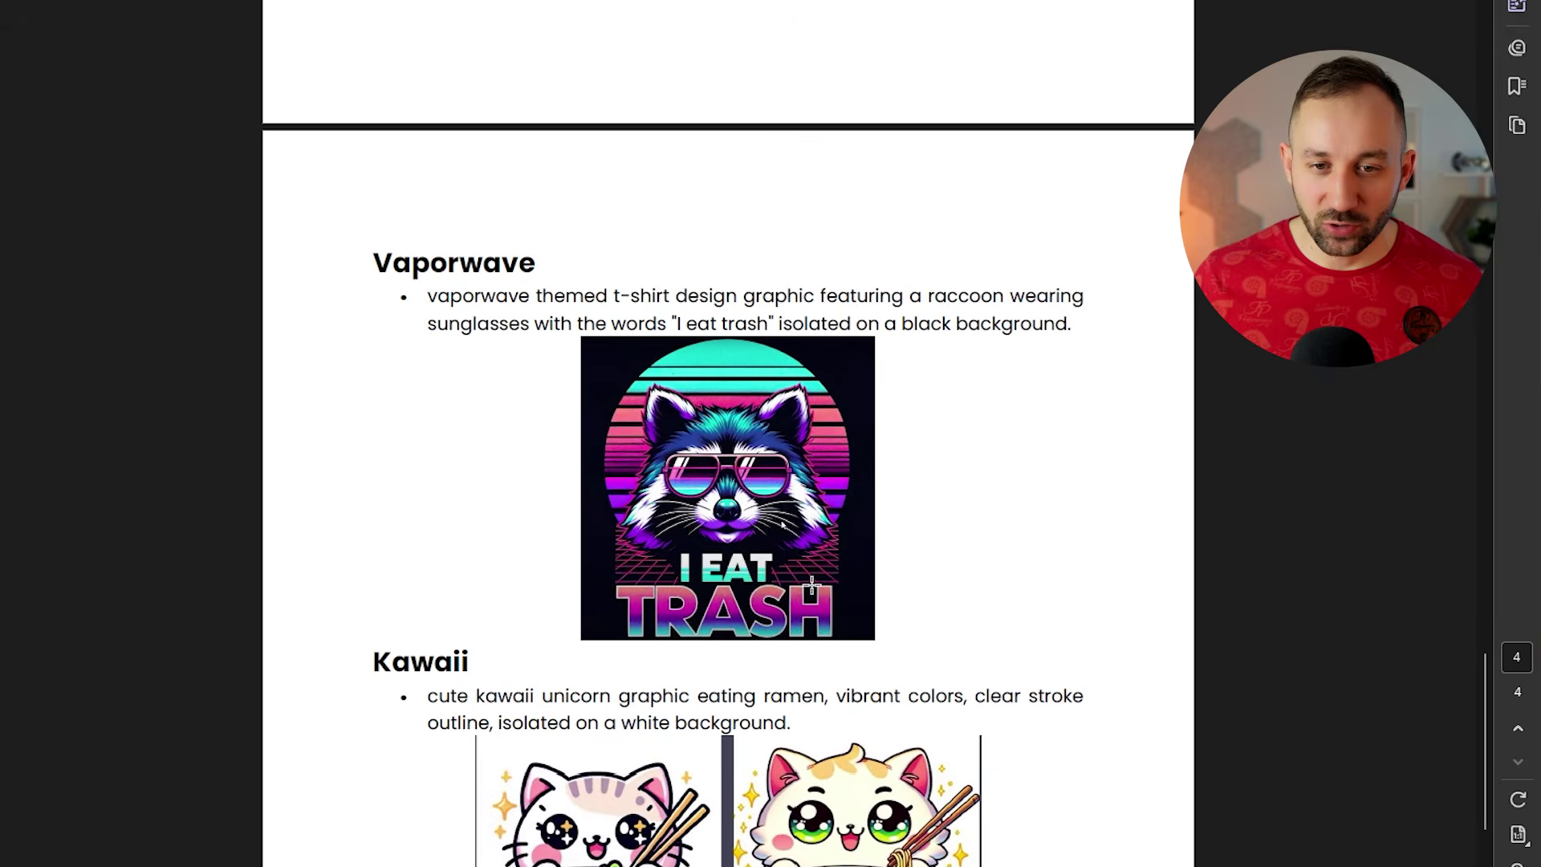
pyautogui.scroll(7, 812, 588)
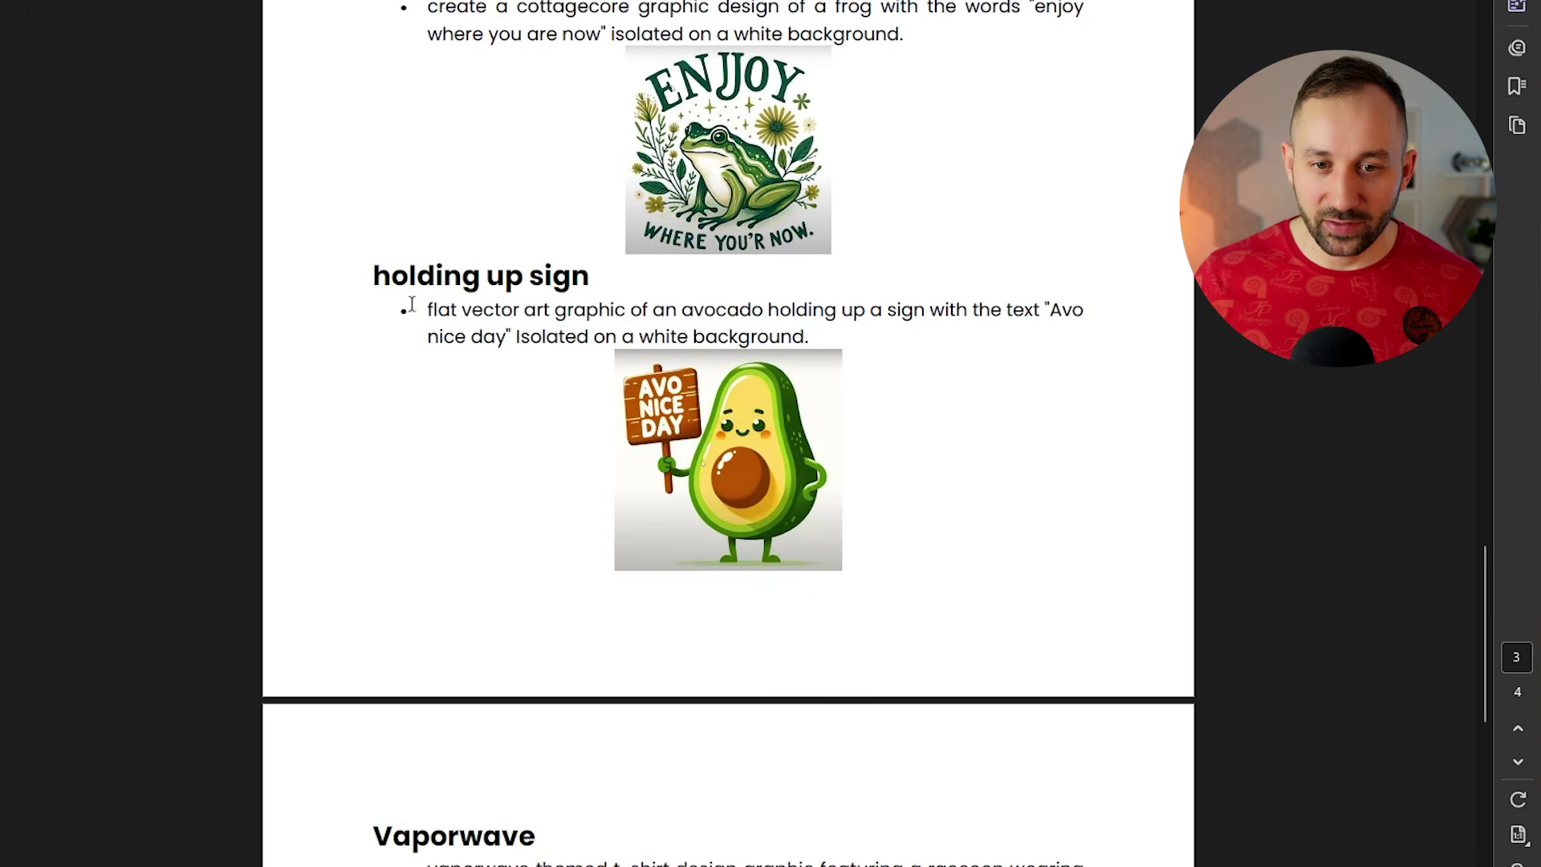
pyautogui.scroll(2, 477, 353)
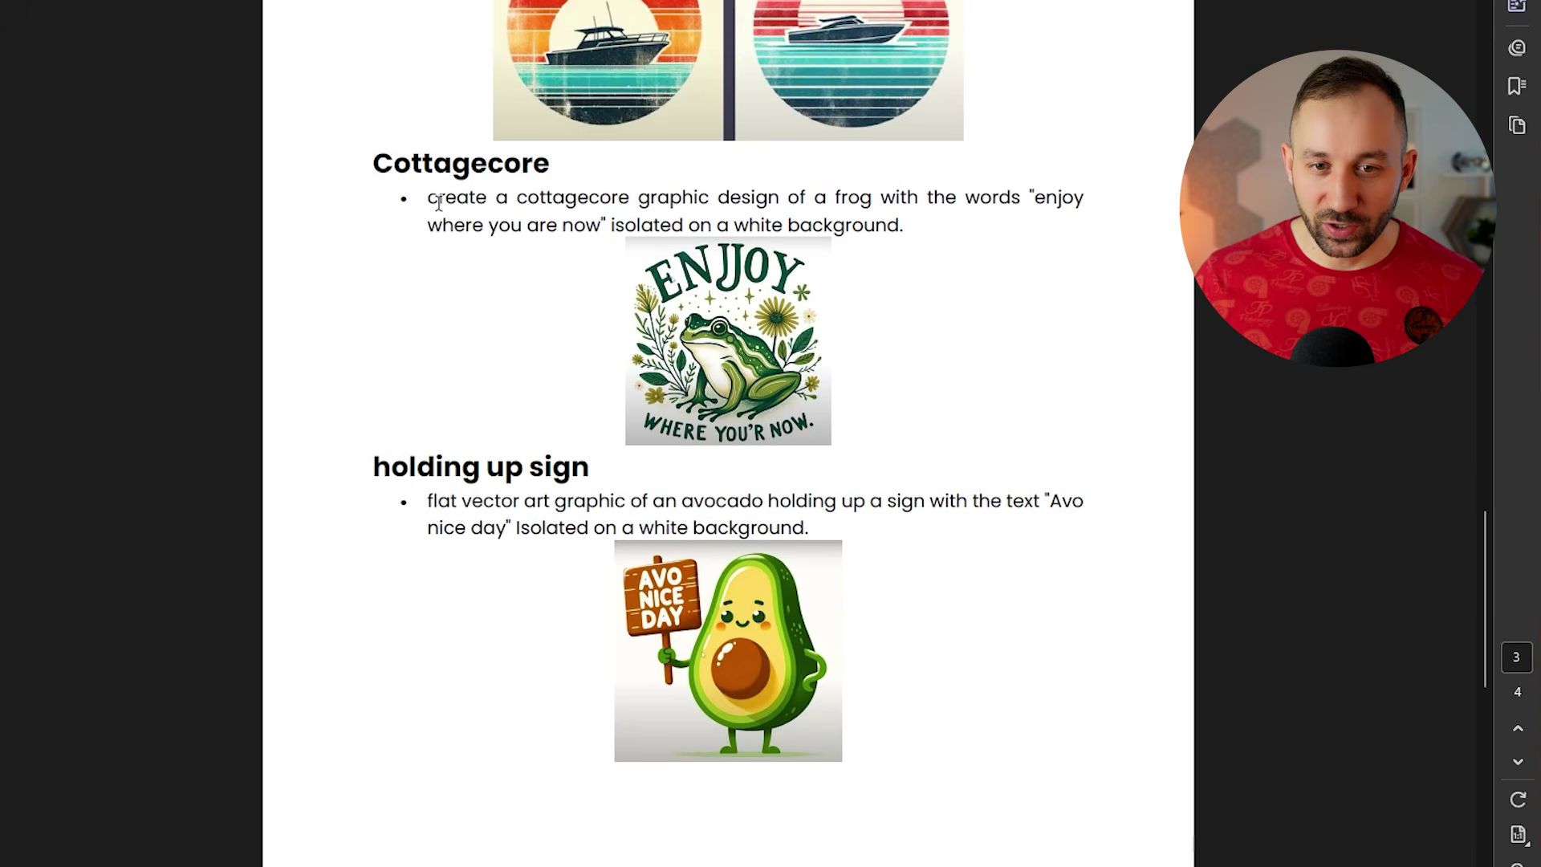
pyautogui.scroll(5, 451, 306)
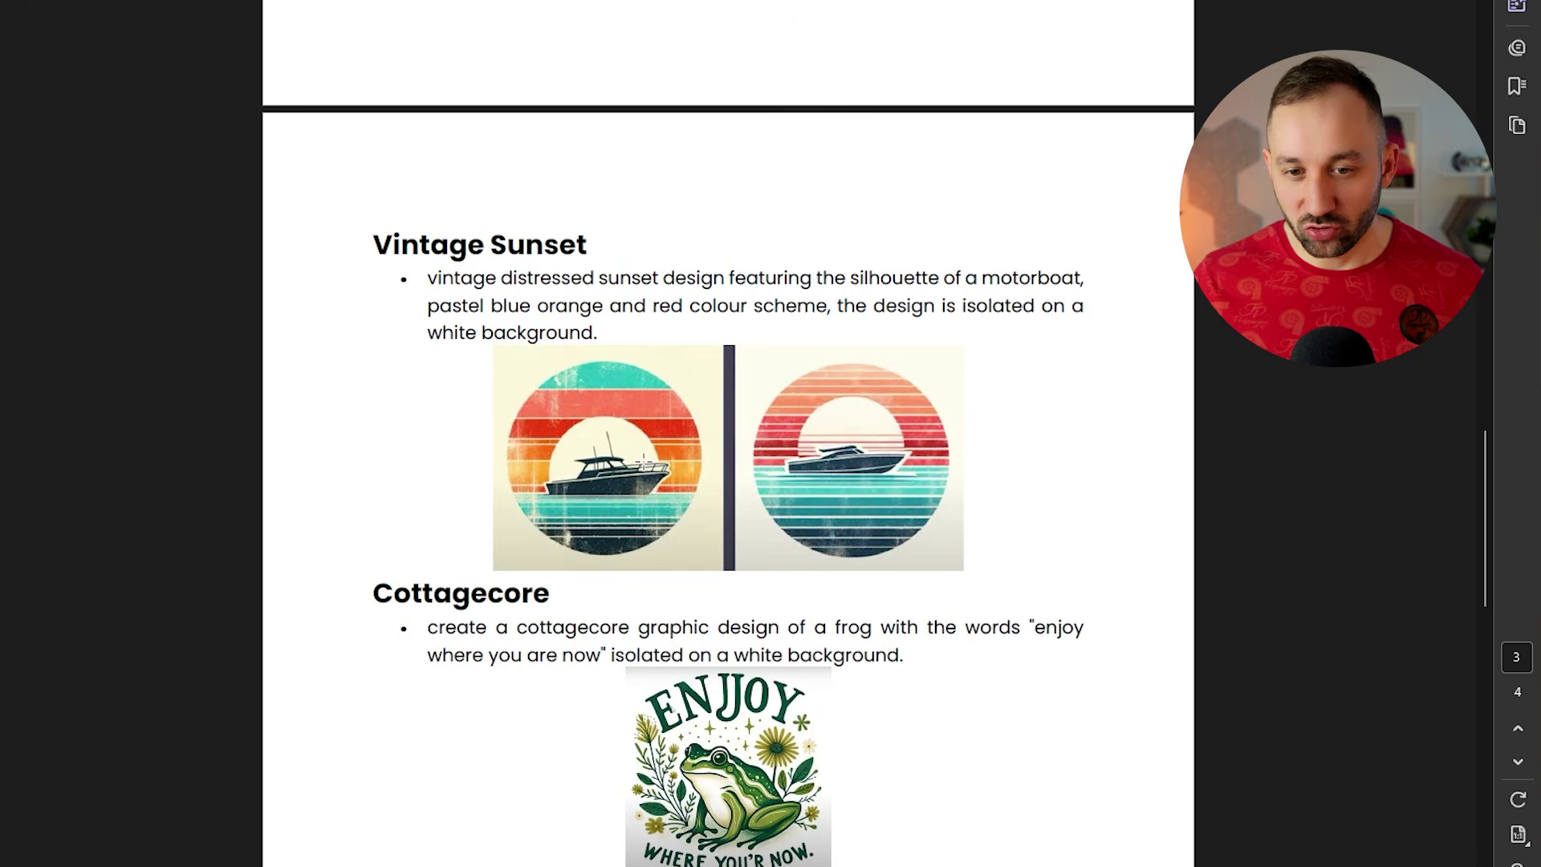
pyautogui.scroll(10, 645, 471)
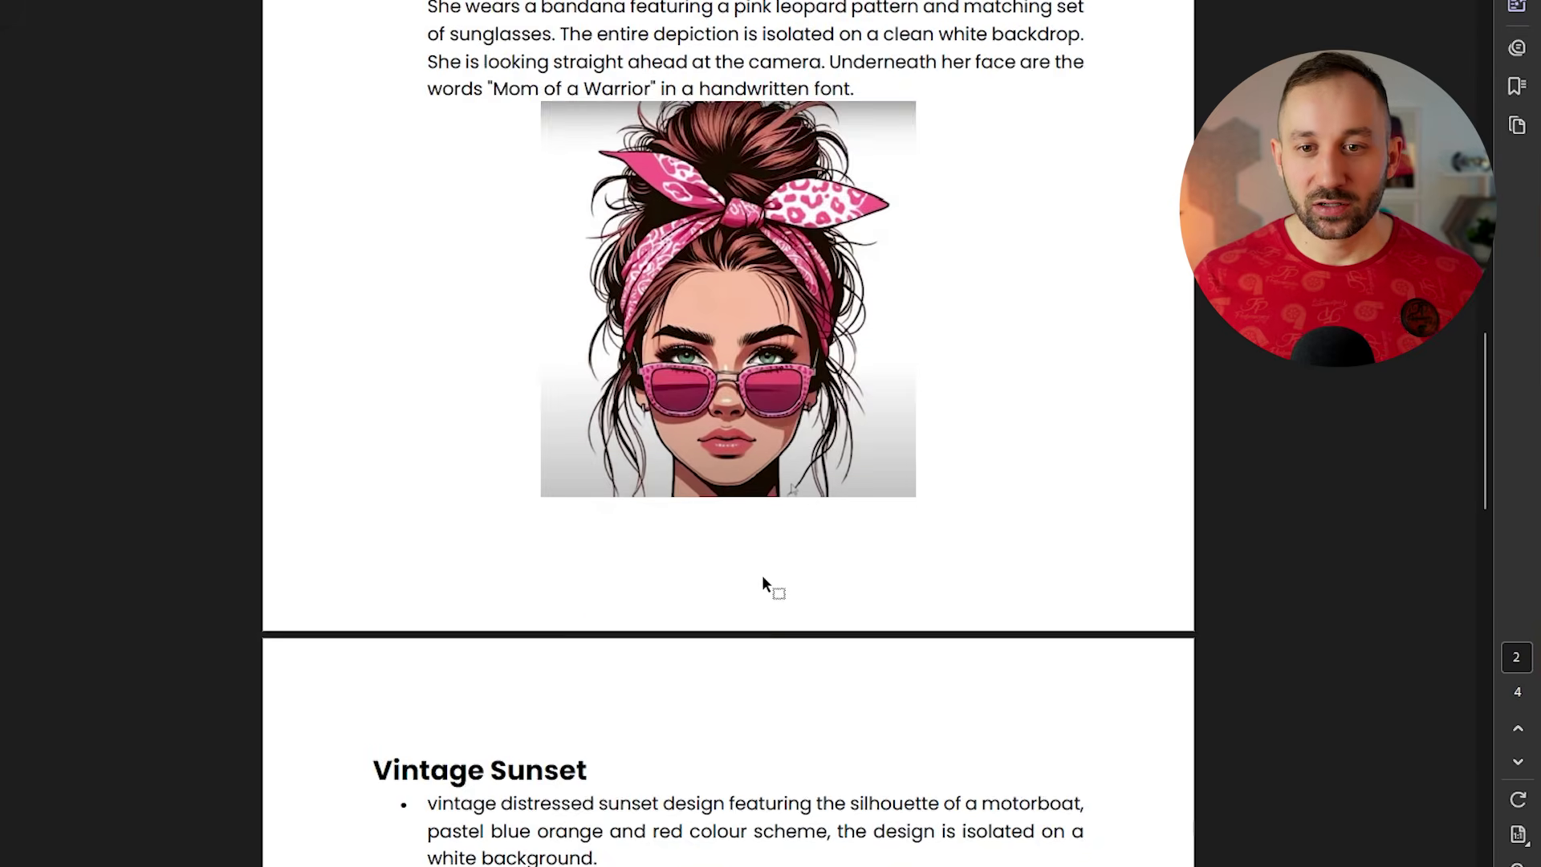
pyautogui.scroll(7, 765, 583)
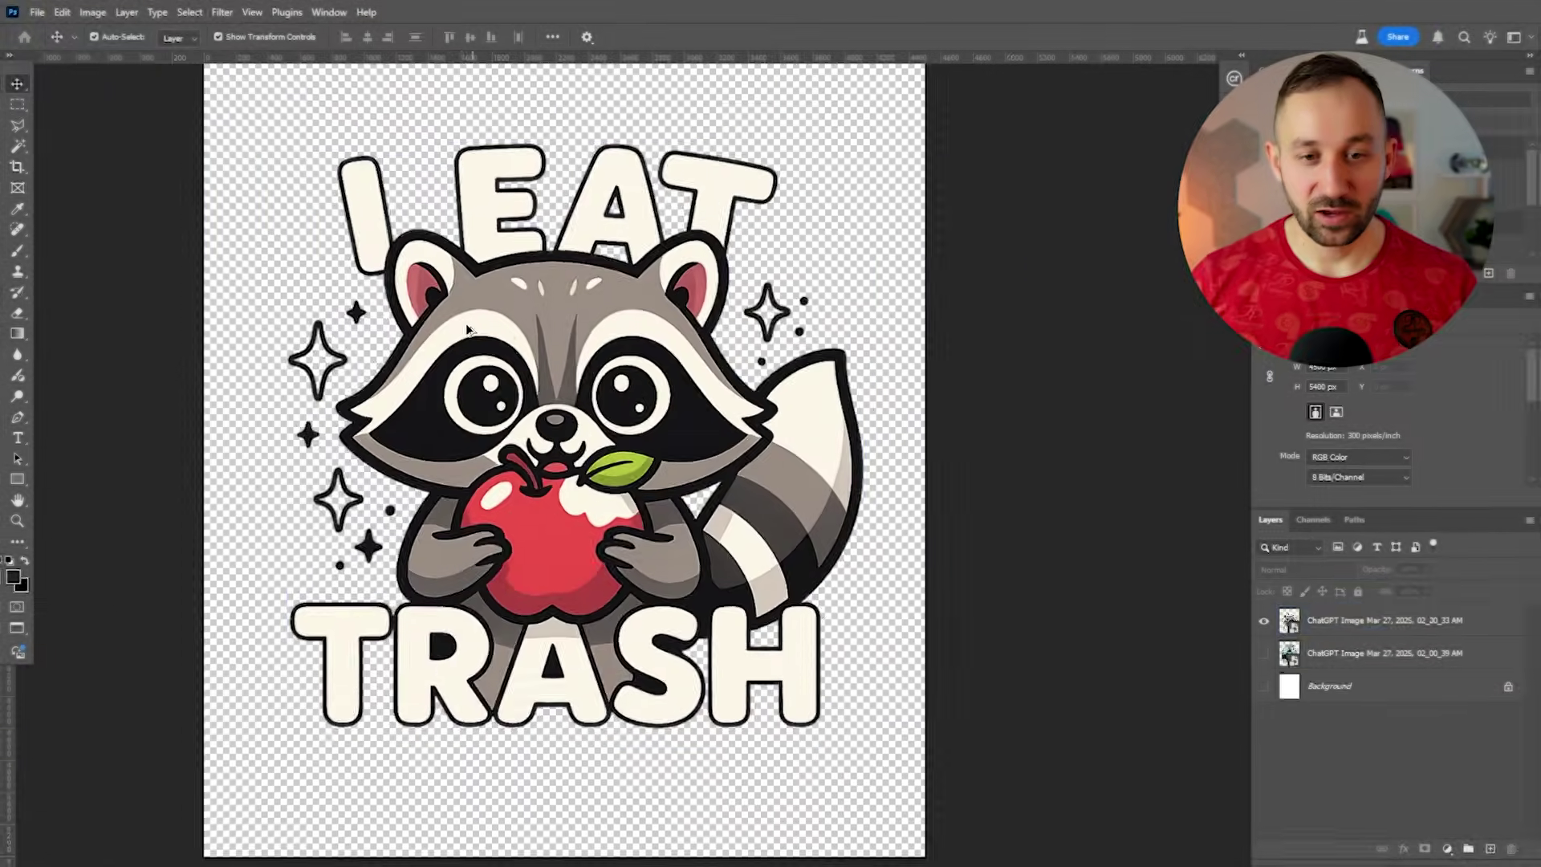
# Step: Switch to Photoshop and inspect the "I EAT TRASH" raccoon design up close against the transparent background
pyautogui.click(469, 329)
pyautogui.scroll(6, 470, 331)
pyautogui.scroll(-3, 471, 334)
pyautogui.moveTo(1005, 430); pyautogui.dragTo(898, 389)
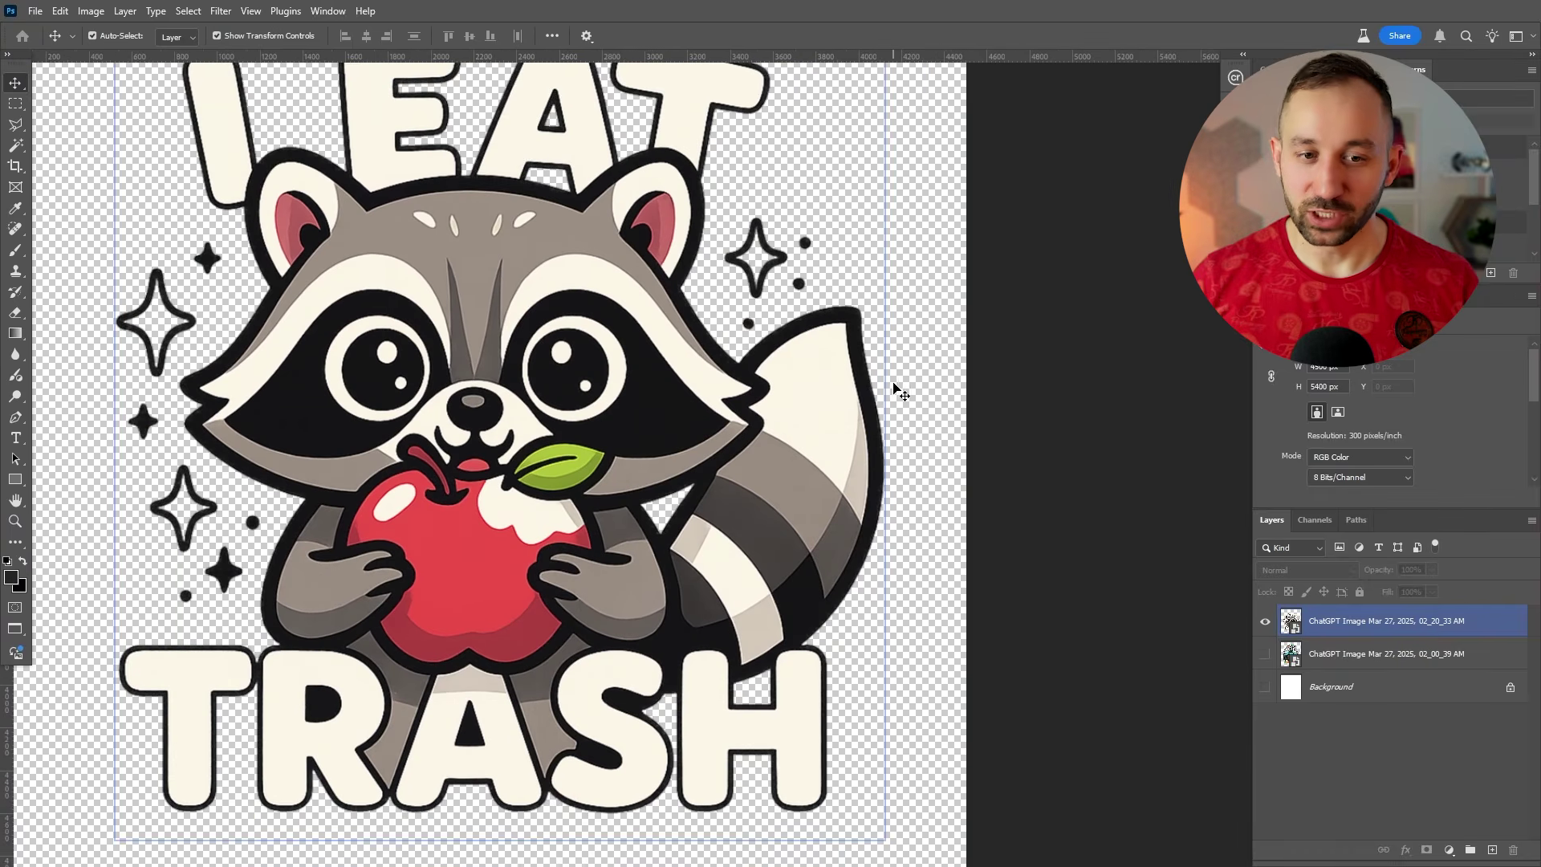
pyautogui.scroll(-1, 898, 388)
pyautogui.click(898, 389)
# Step: Show the white Background layer to check the raccoon design against it, hide it again, and inspect the head and ear outlines
pyautogui.click(1266, 688)
pyautogui.moveTo(1114, 535); pyautogui.dragTo(1162, 571)
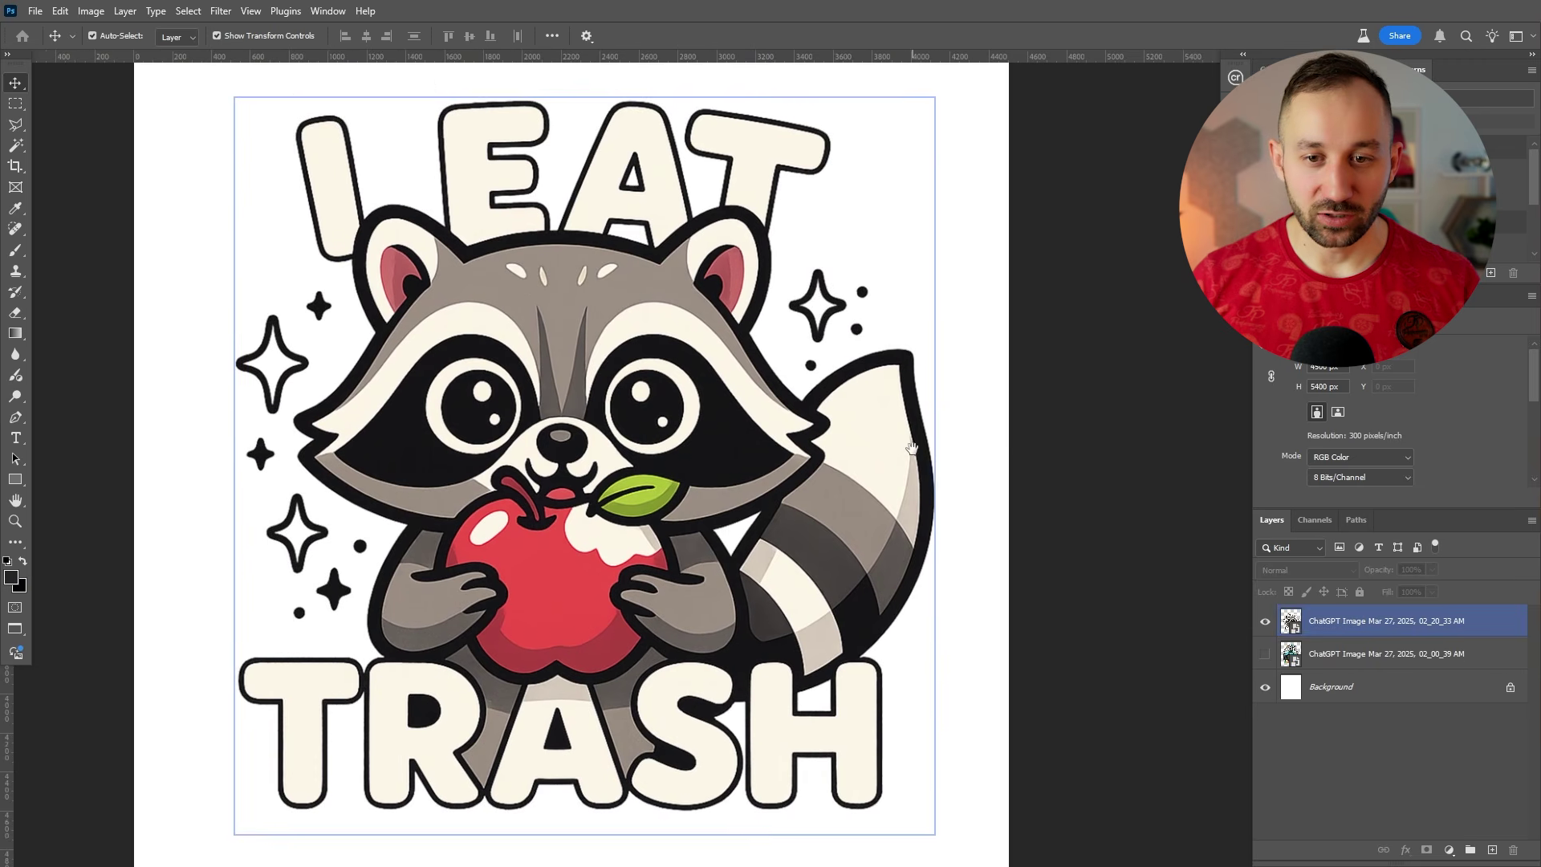
pyautogui.click(1266, 687)
pyautogui.scroll(3, 754, 244)
pyautogui.click(755, 245)
pyautogui.scroll(-3, 754, 245)
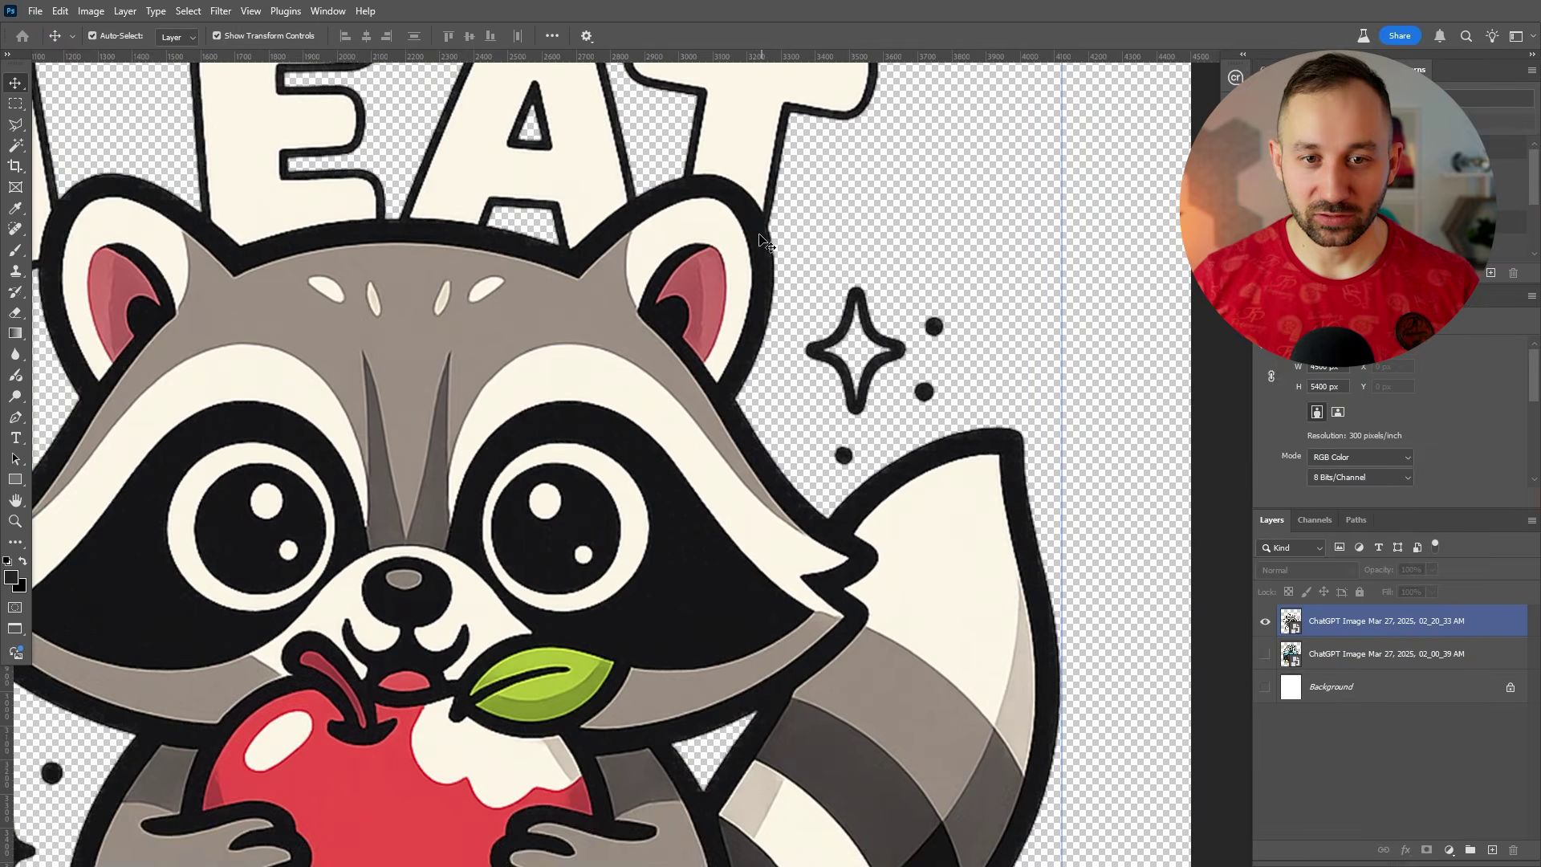
pyautogui.scroll(-1, 766, 249)
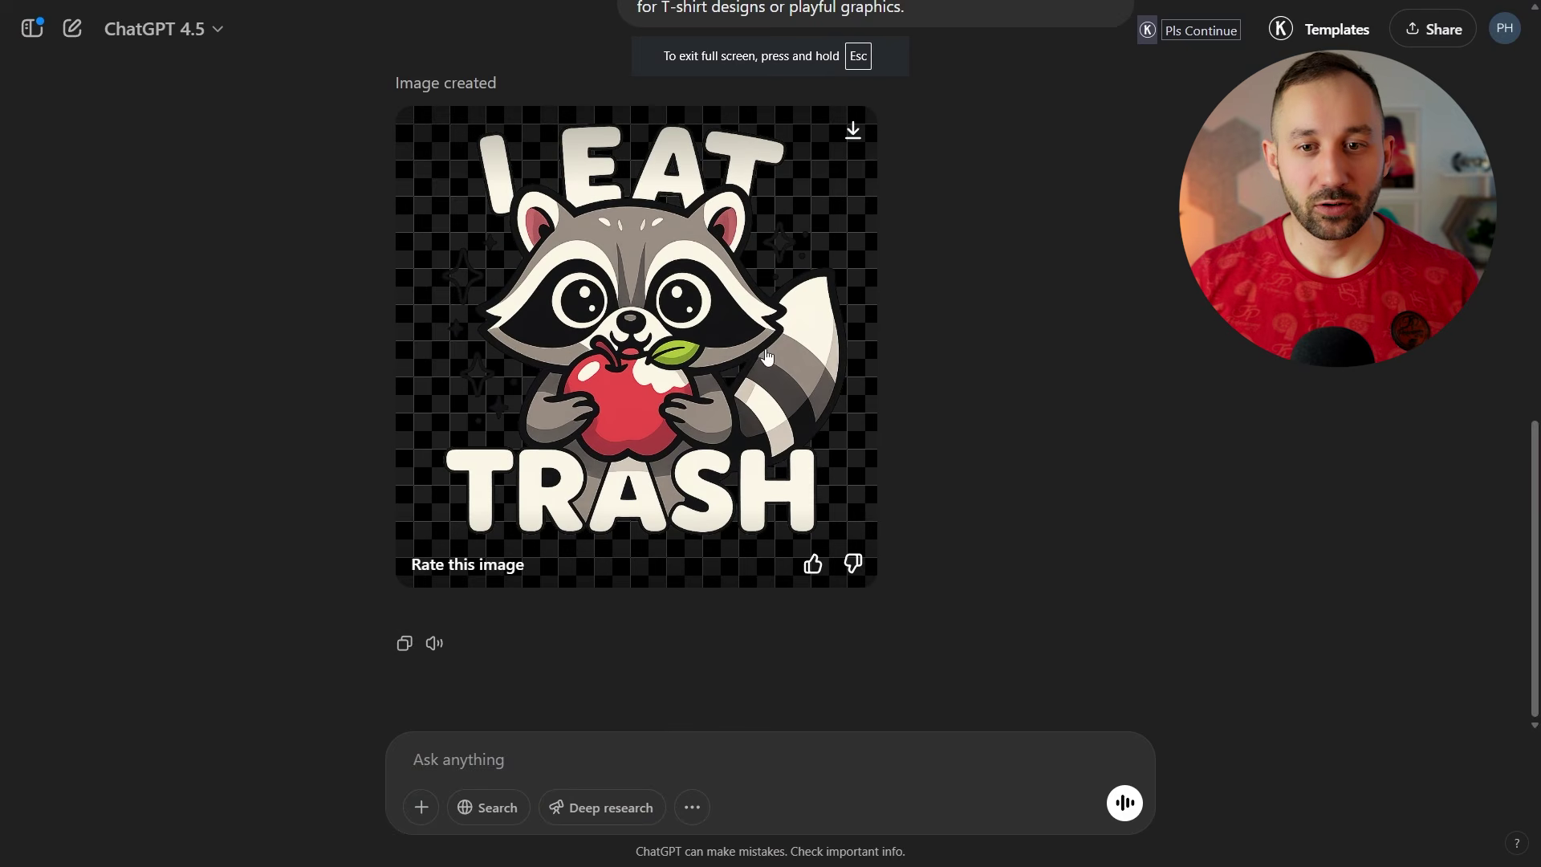
# Step: Back in ChatGPT, send the follow-up request "make the apple green and change the phrase to "I love trash""
pyautogui.scroll(3, 723, 373)
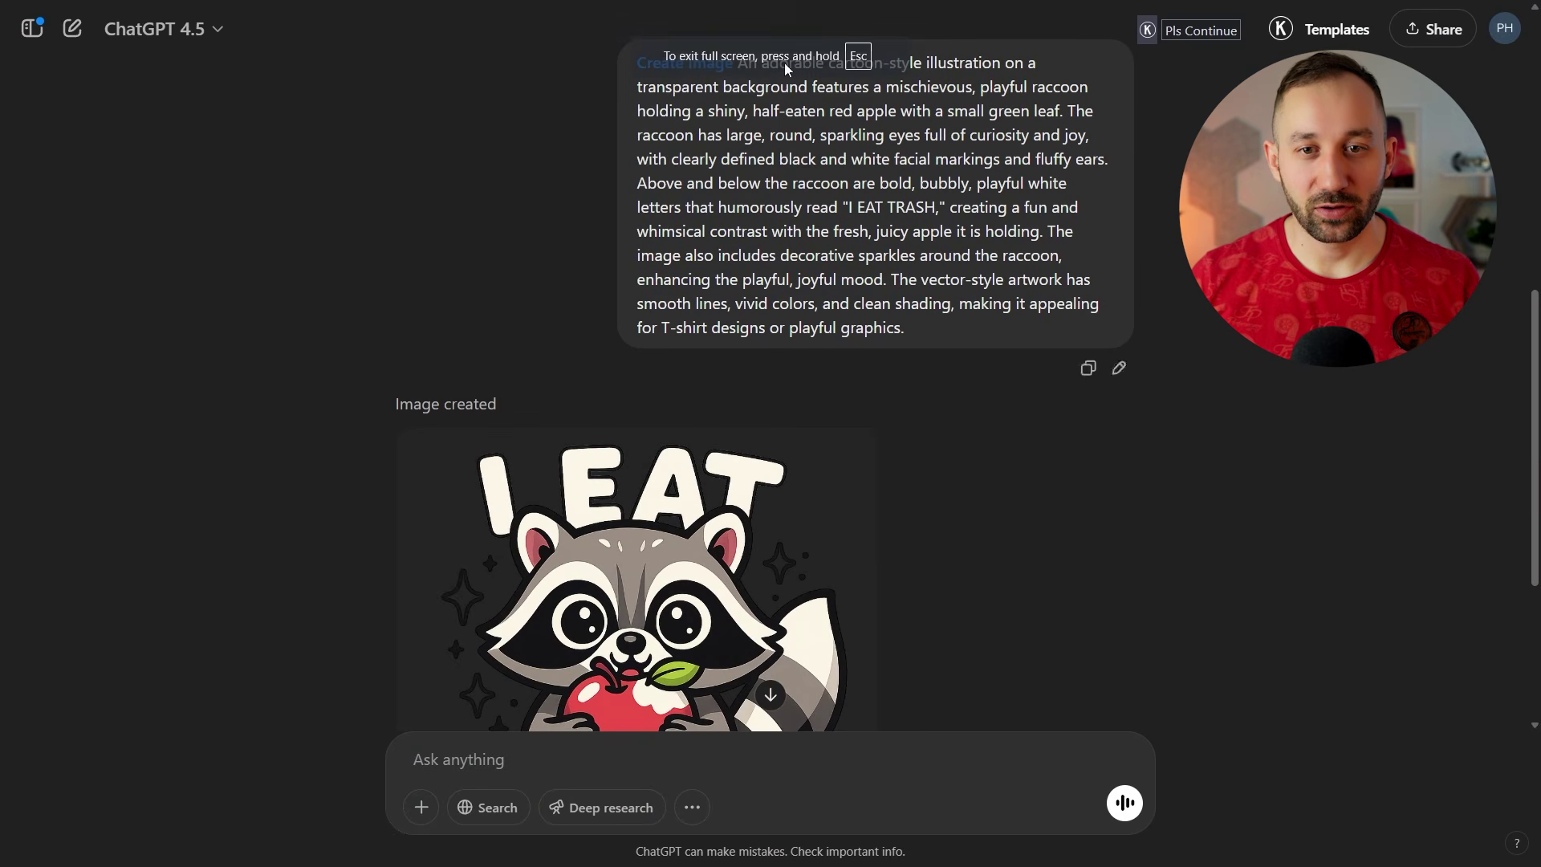
pyautogui.scroll(-4, 726, 361)
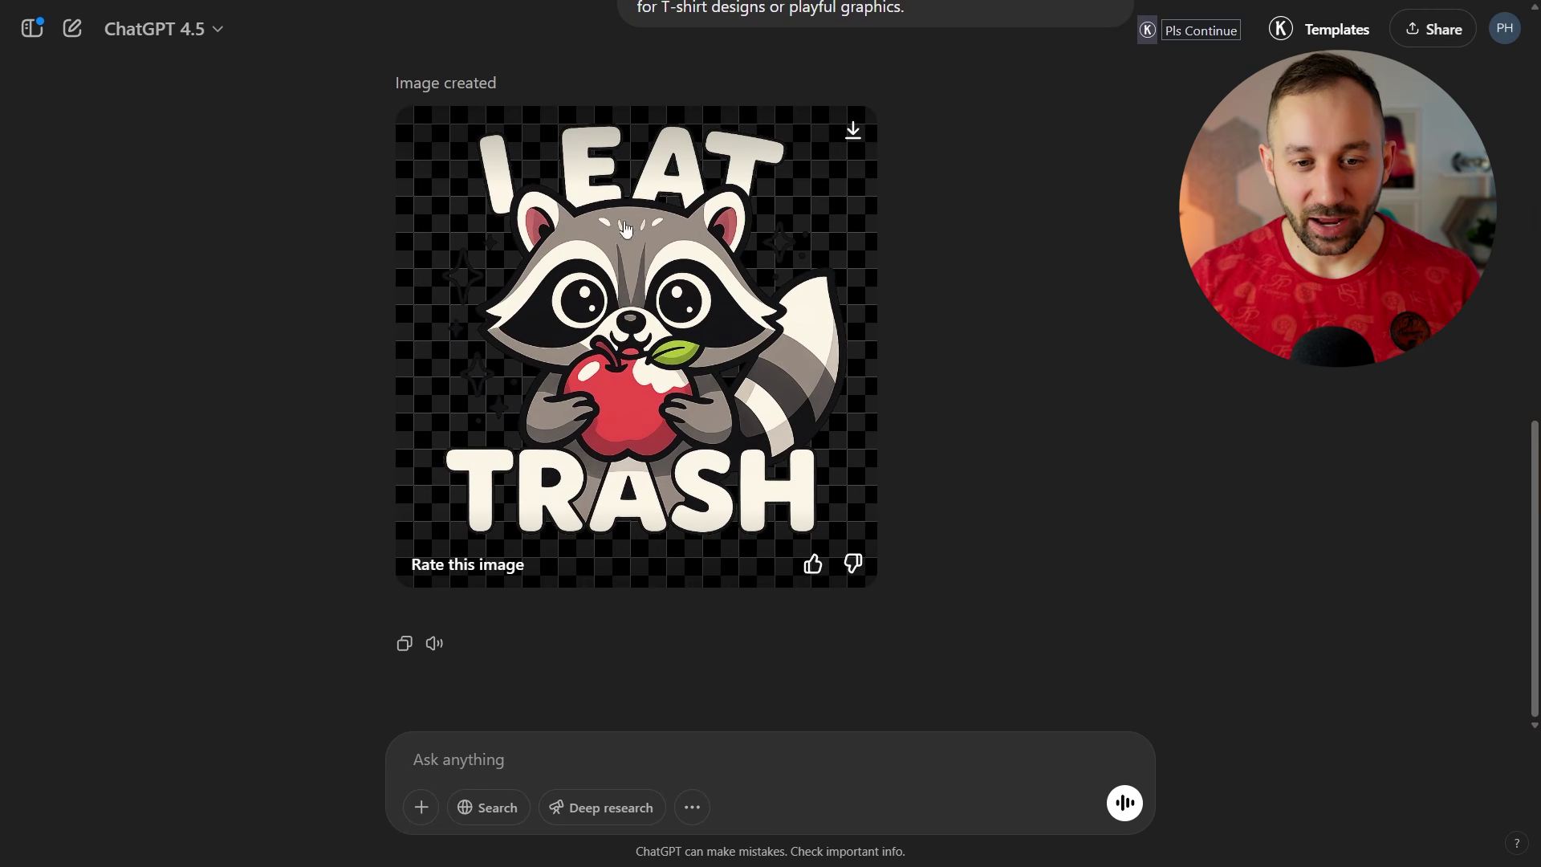
pyautogui.scroll(3, 558, 469)
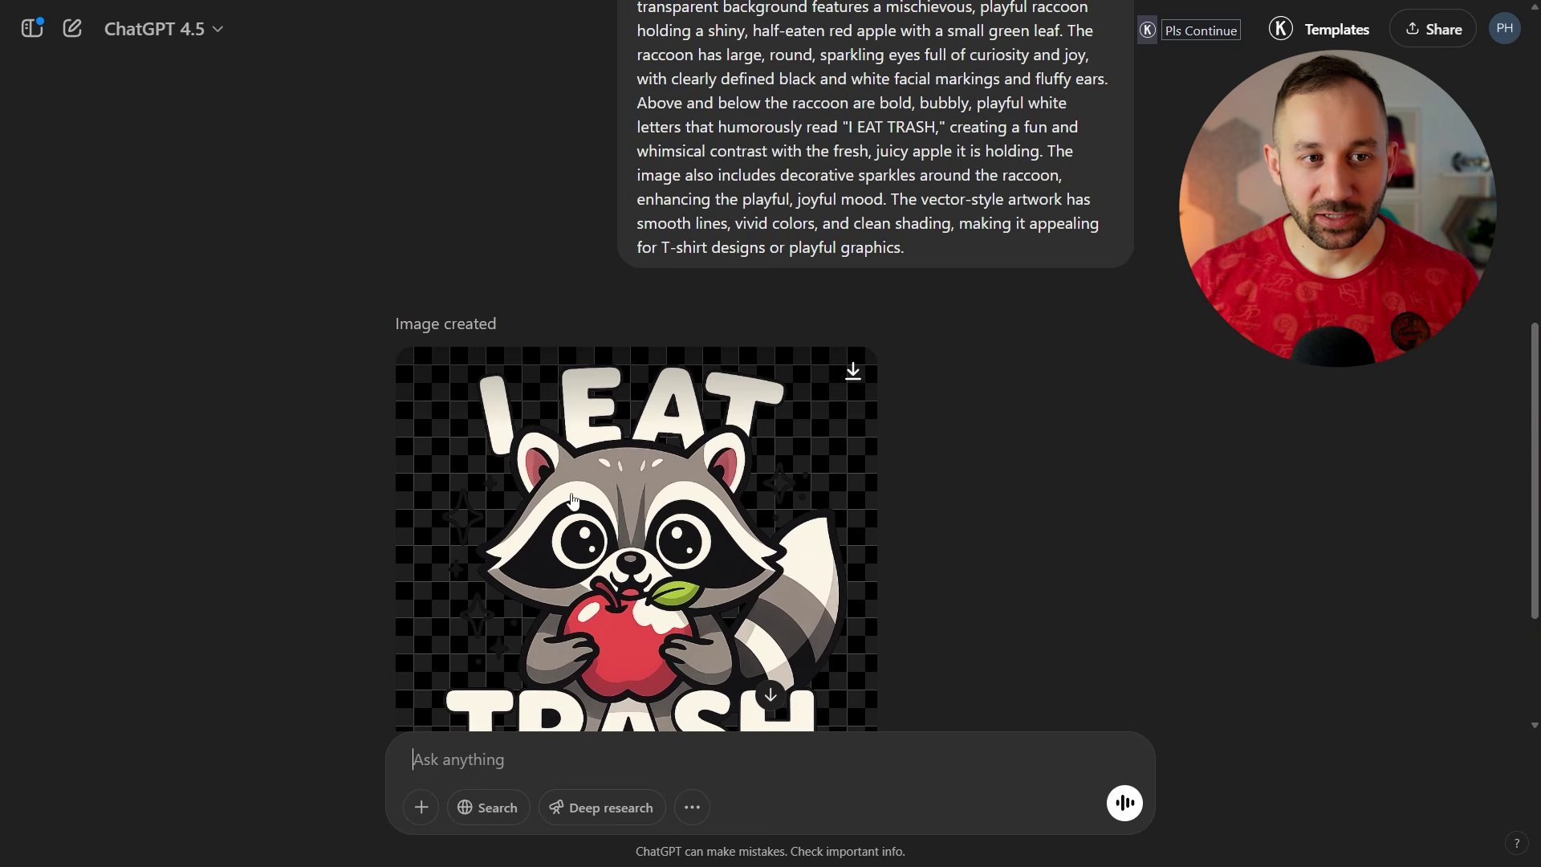
pyautogui.scroll(-3, 539, 434)
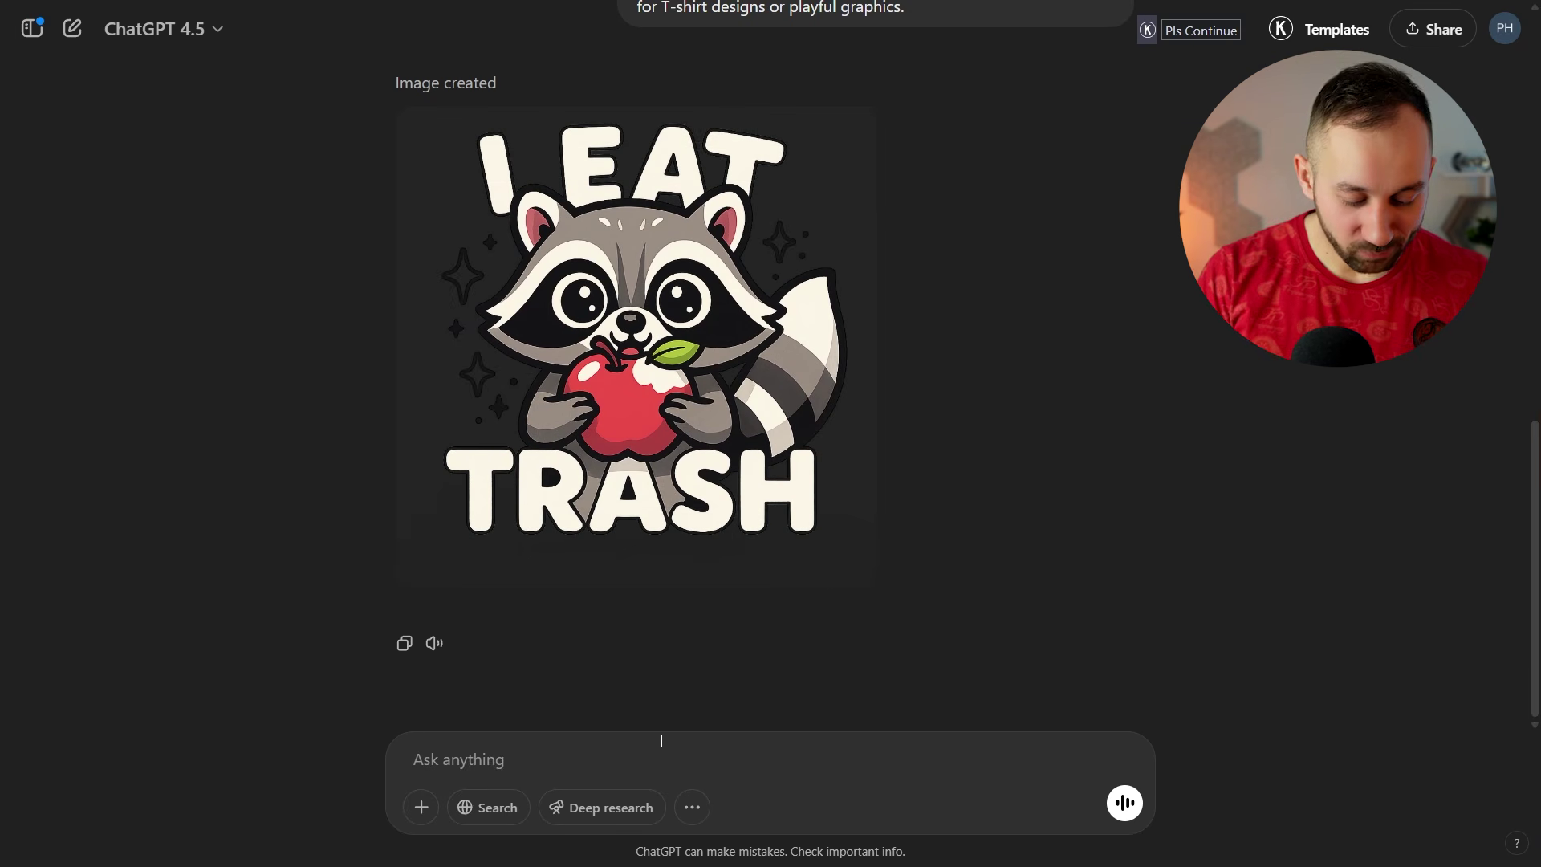
pyautogui.write('ke the app')
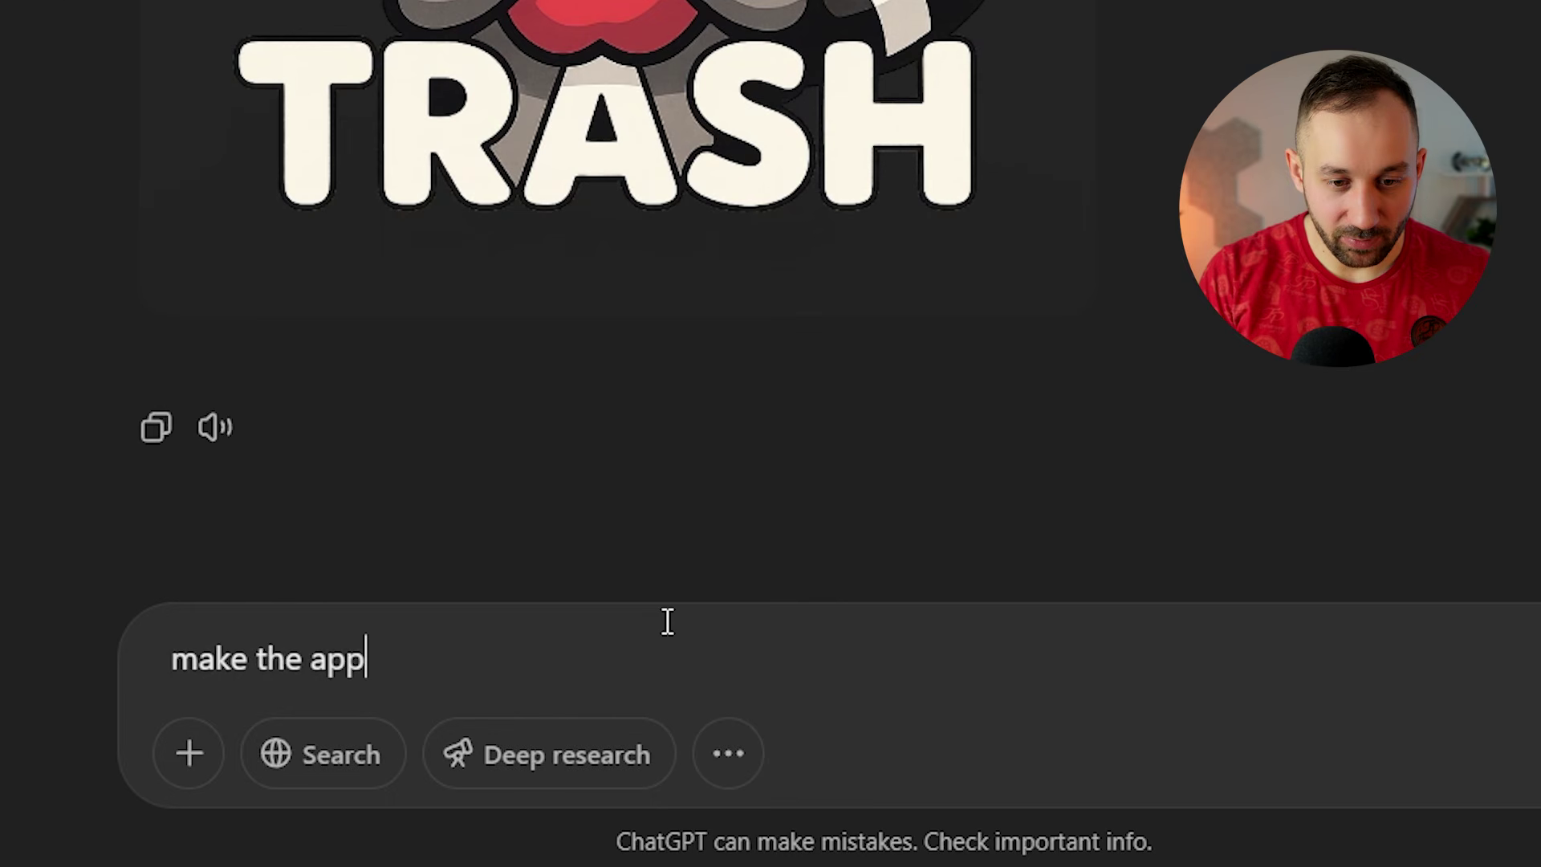
pyautogui.write('le green and change the phrase to "I love trash')
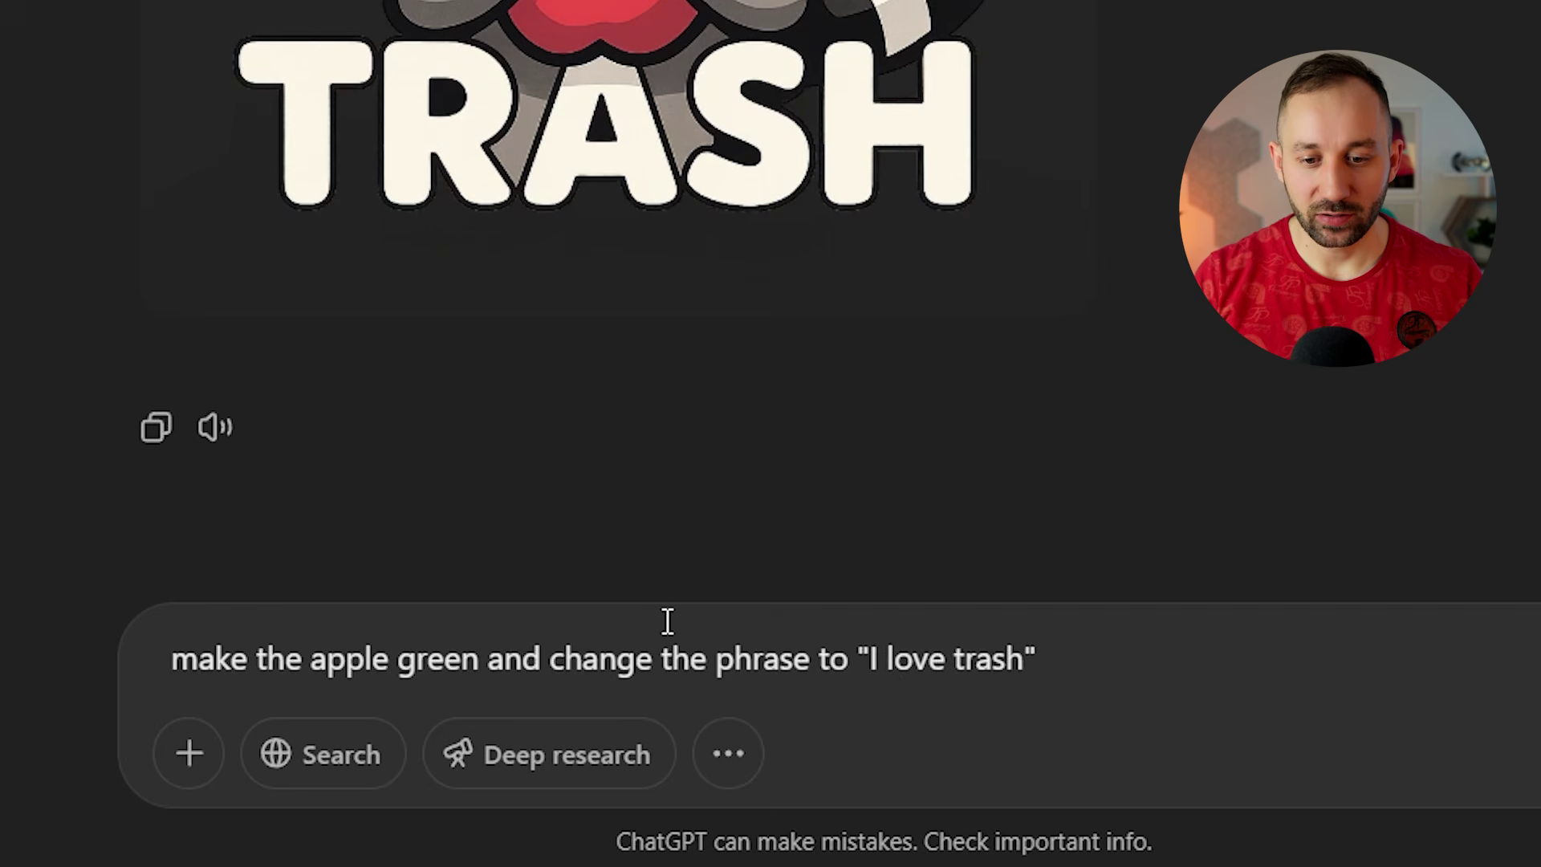
pyautogui.press('Return')
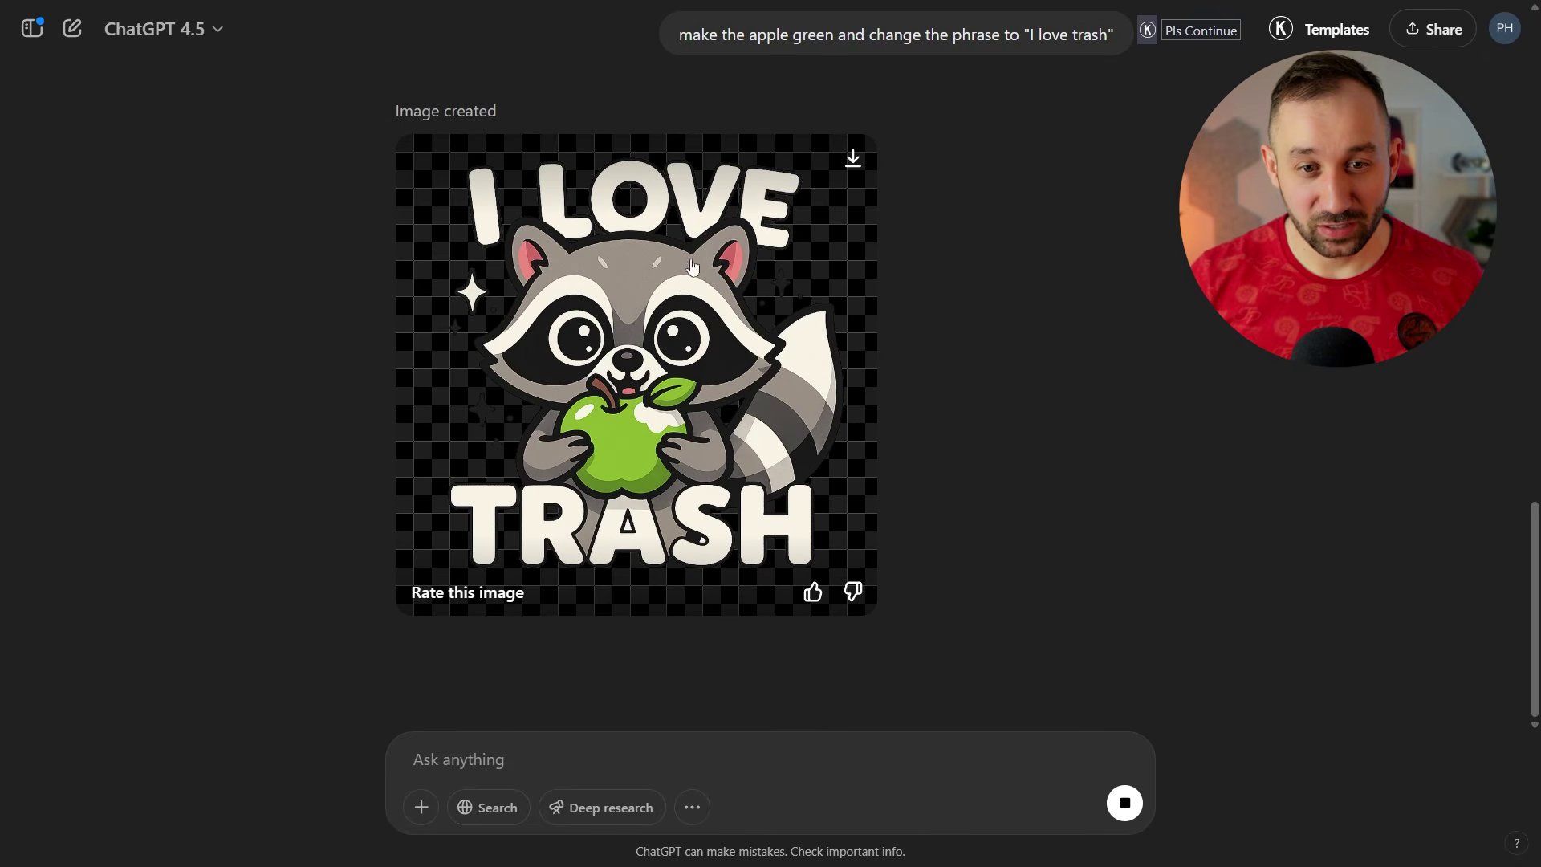
# Step: Compare the green-apple "I LOVE TRASH" raccoon with the earlier red-apple "I EAT TRASH" version, checking apple, lettering, face and sparkles
pyautogui.scroll(8, 709, 480)
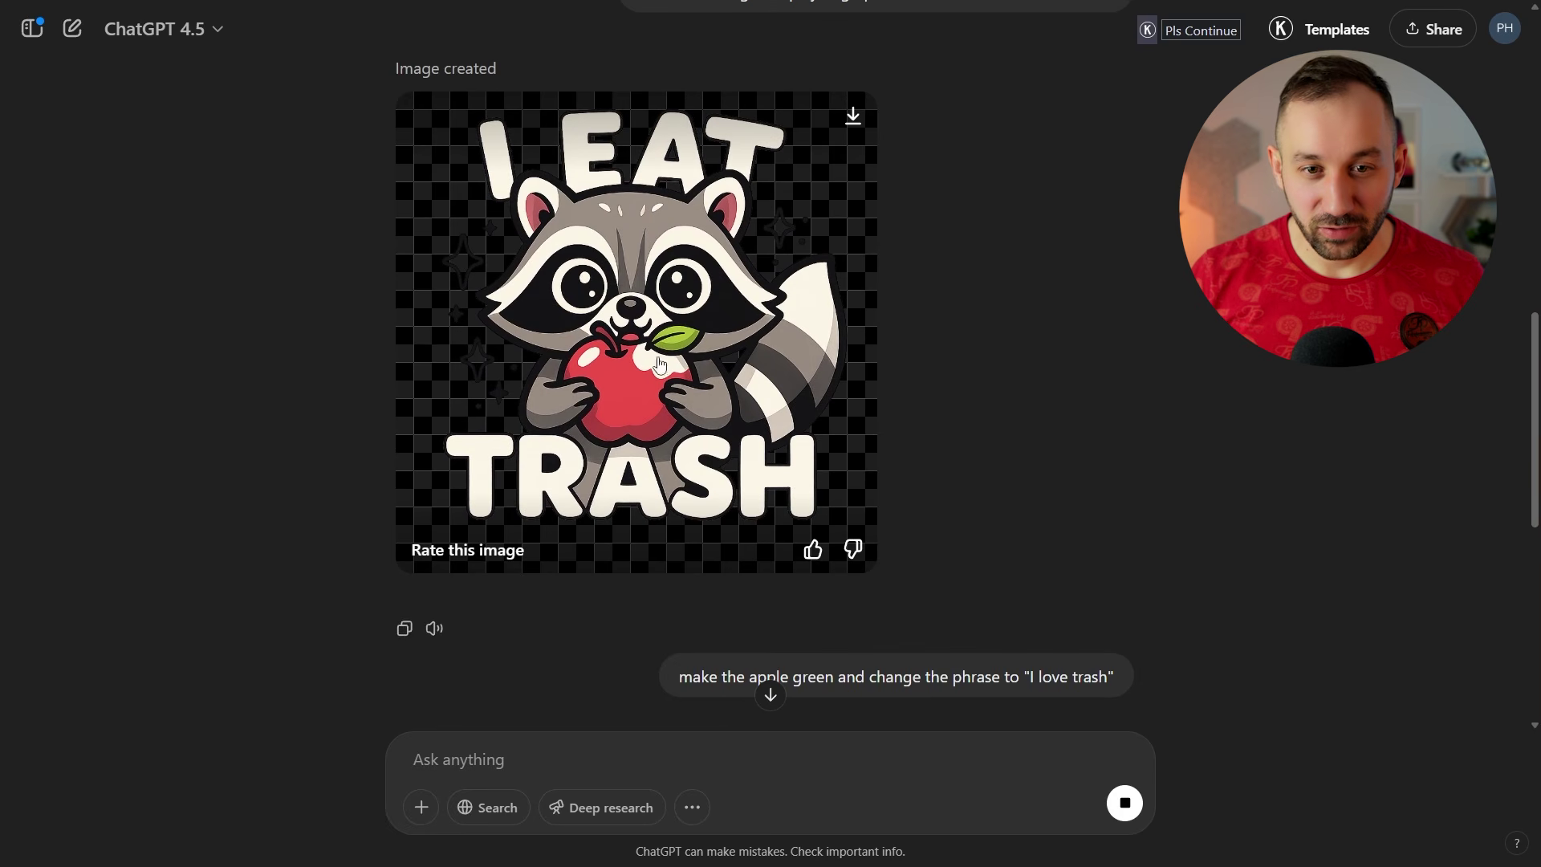
pyautogui.scroll(-2, 630, 289)
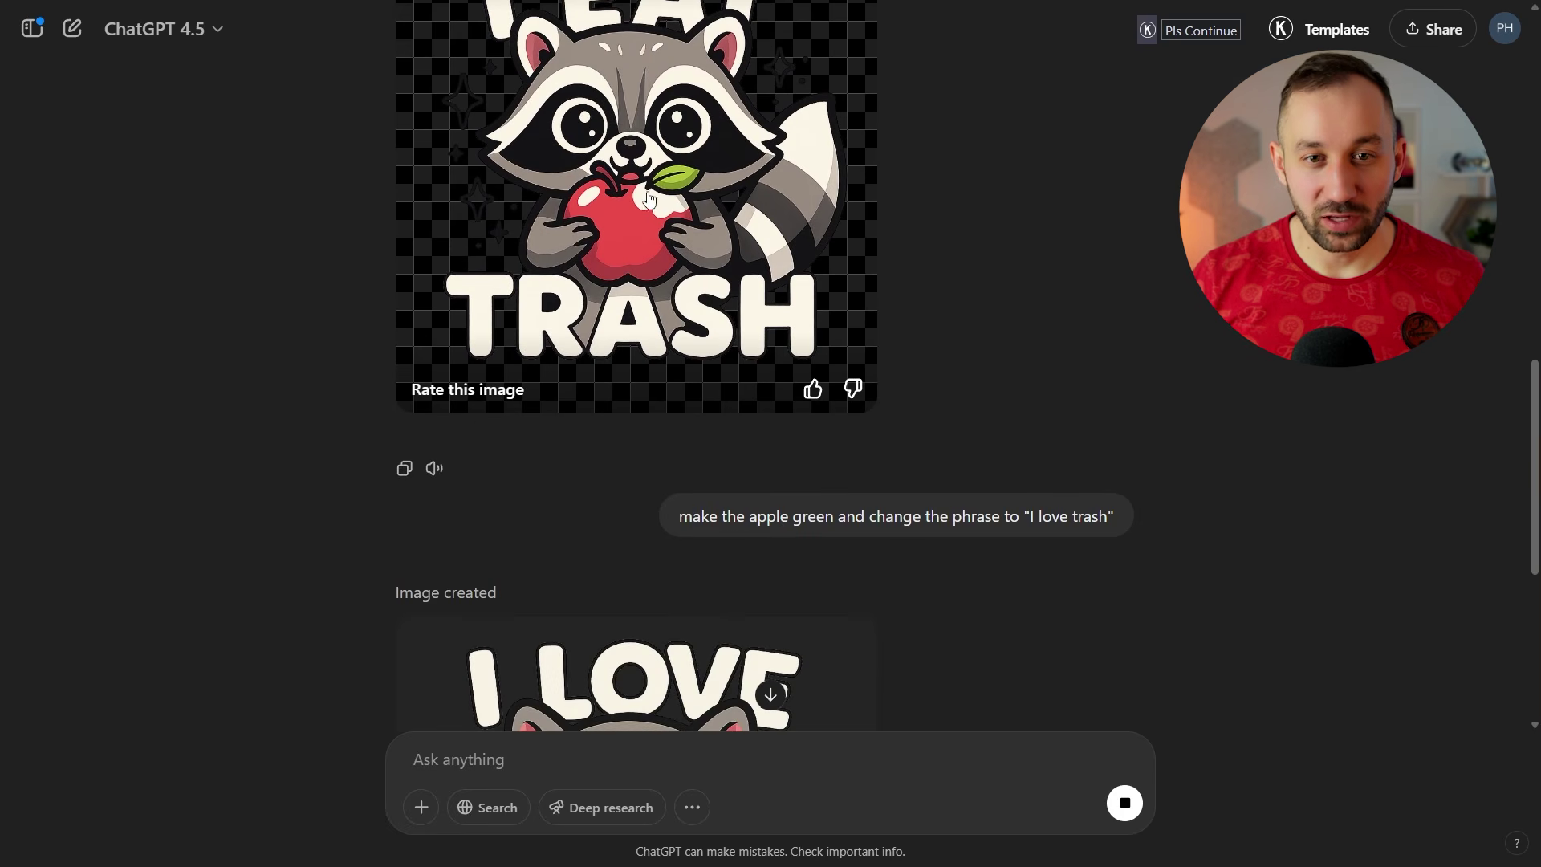
pyautogui.scroll(-5, 649, 199)
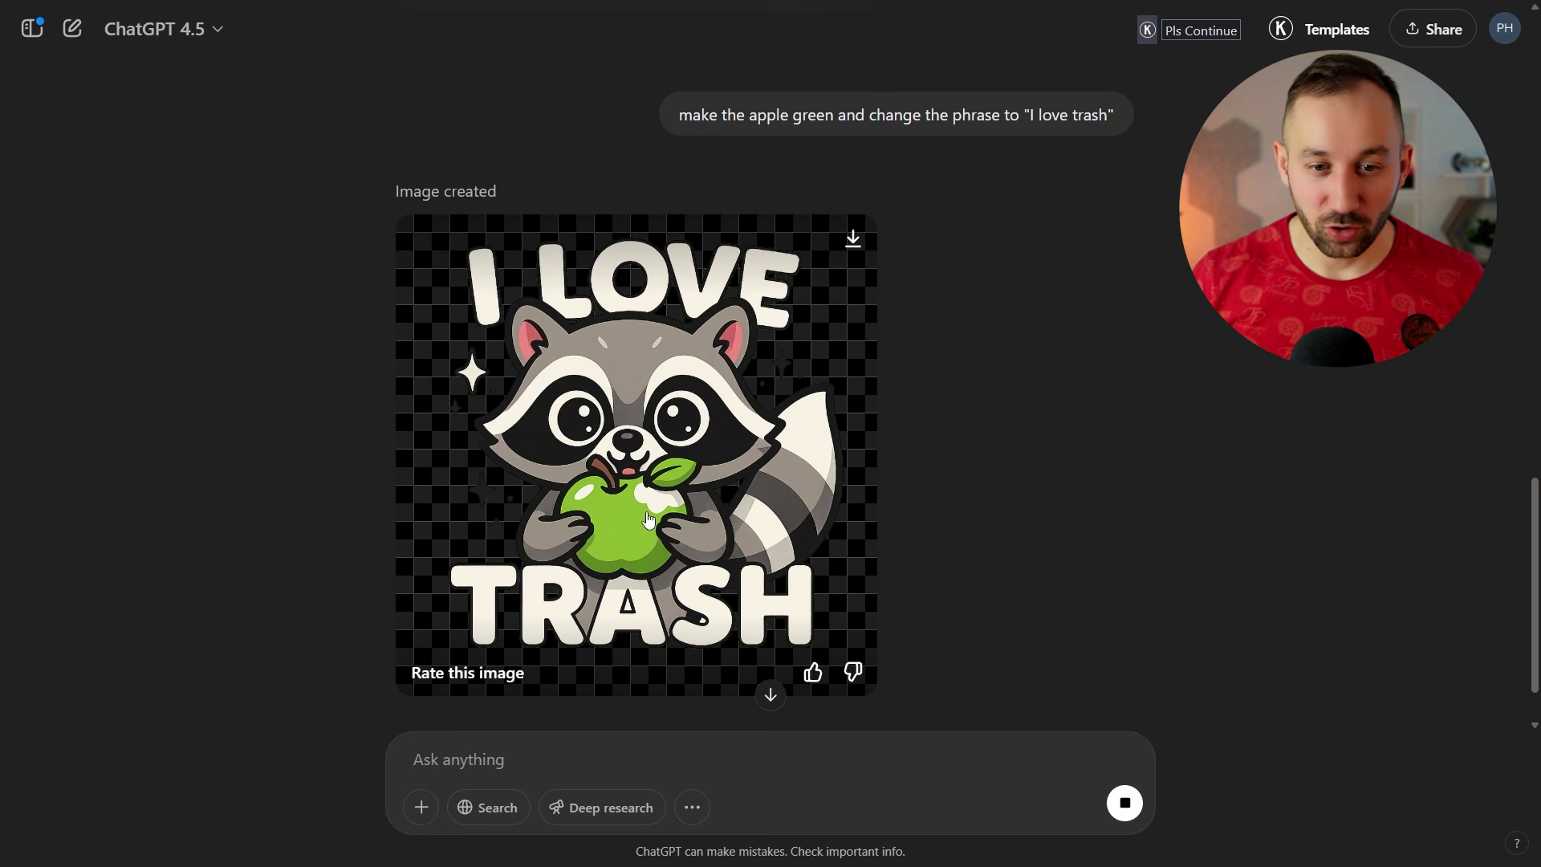
pyautogui.scroll(4, 649, 522)
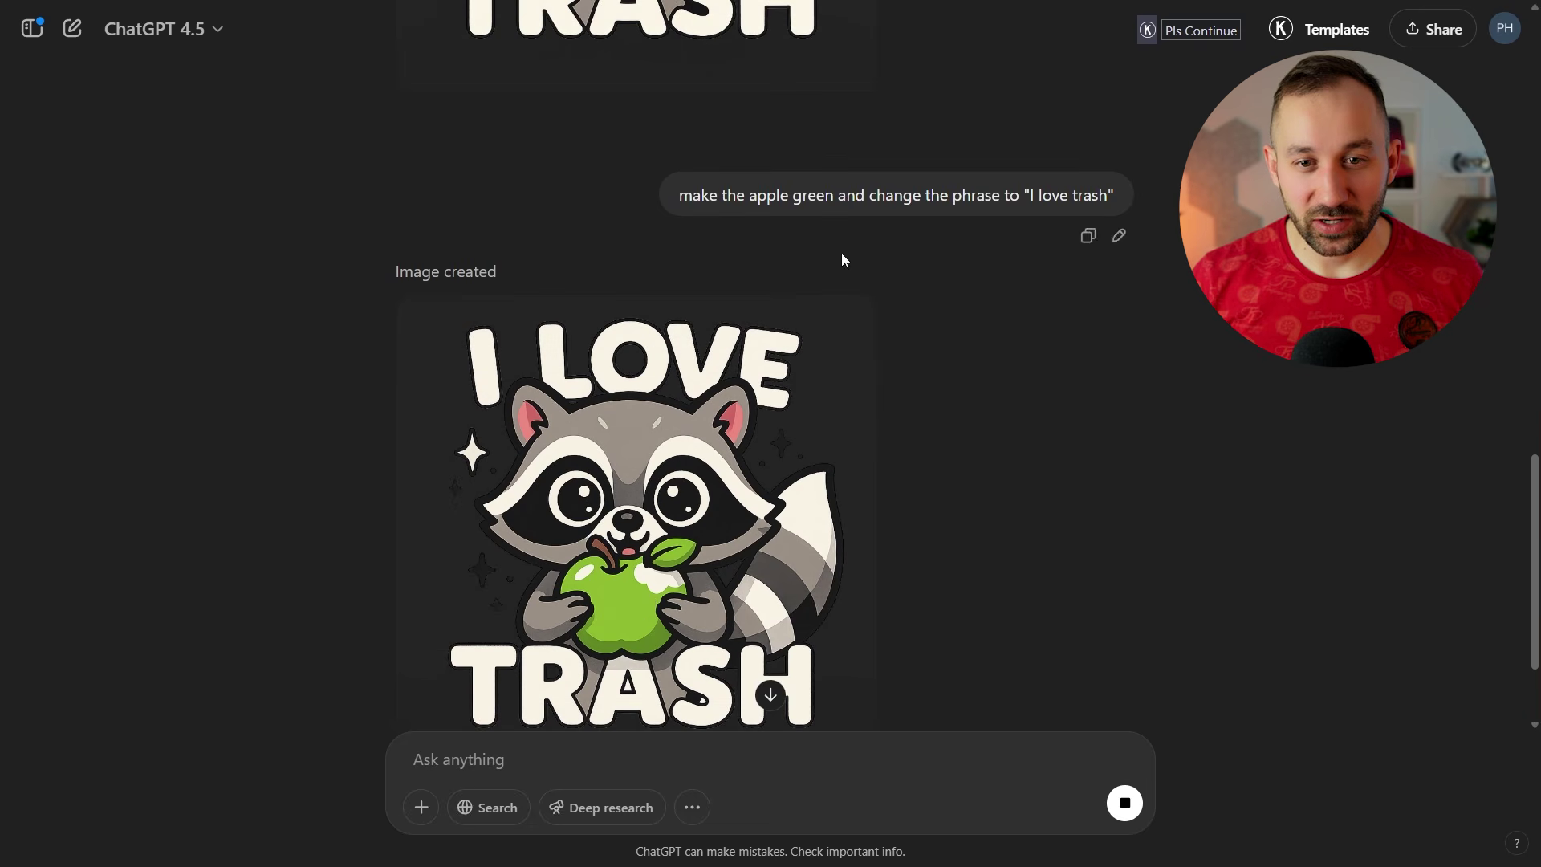
pyautogui.scroll(2, 703, 347)
pyautogui.scroll(-4, 651, 249)
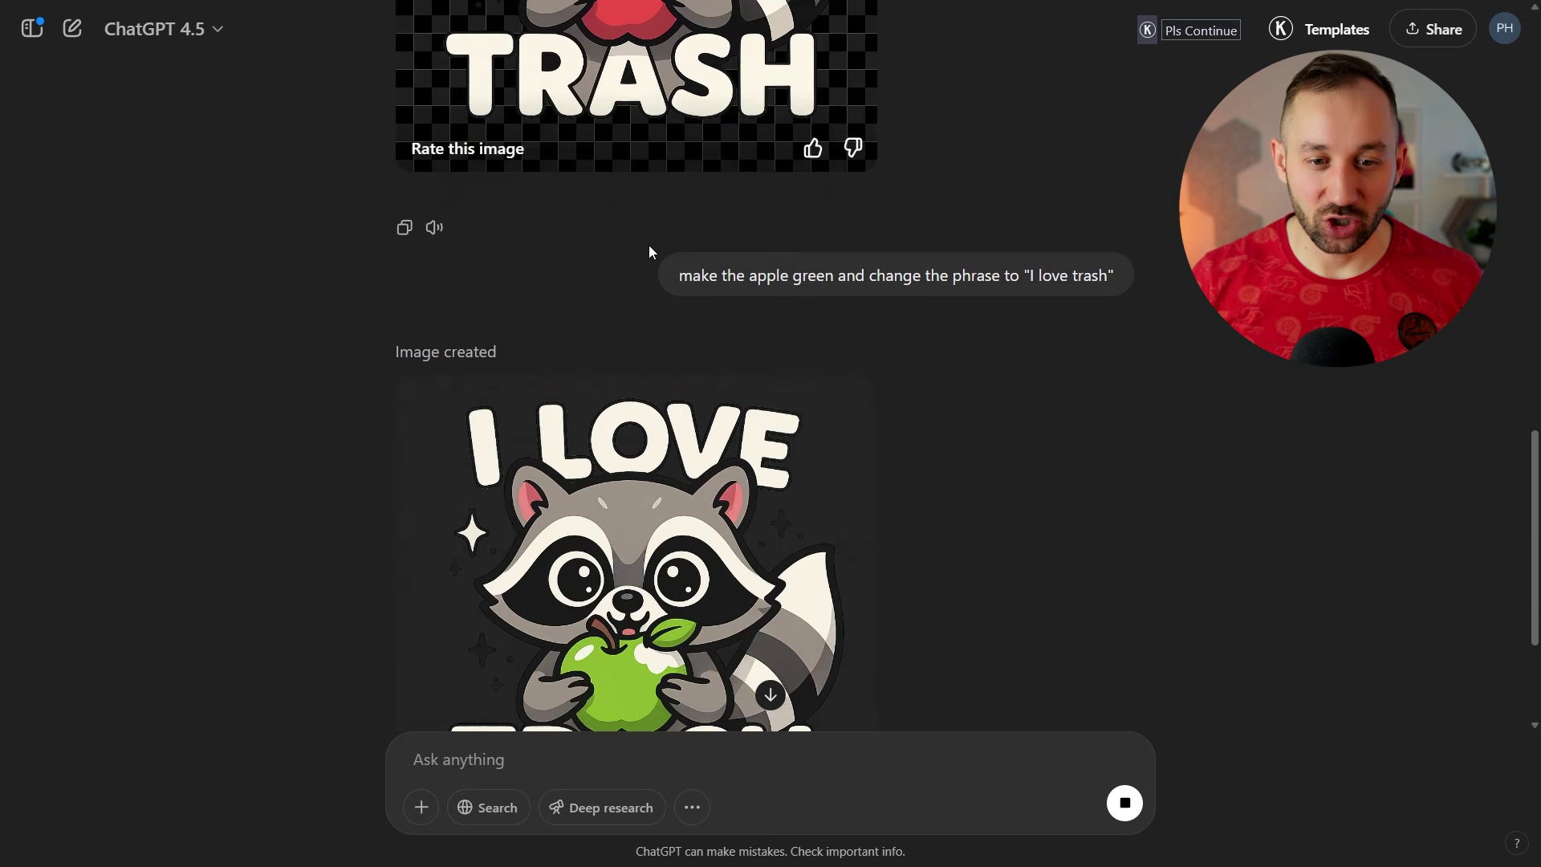
pyautogui.scroll(6, 634, 273)
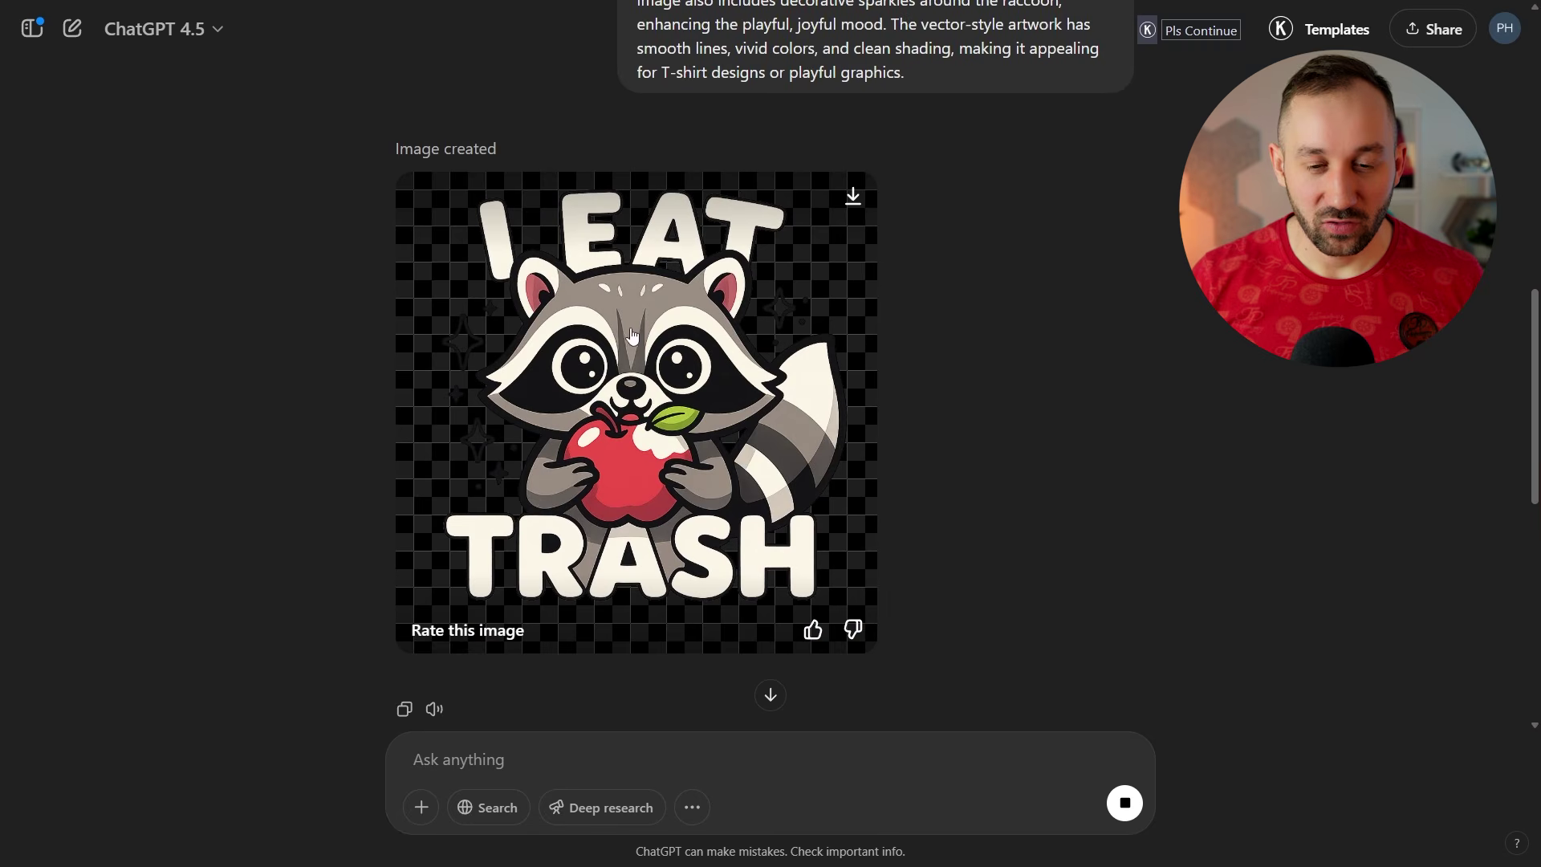
pyautogui.scroll(-7, 633, 335)
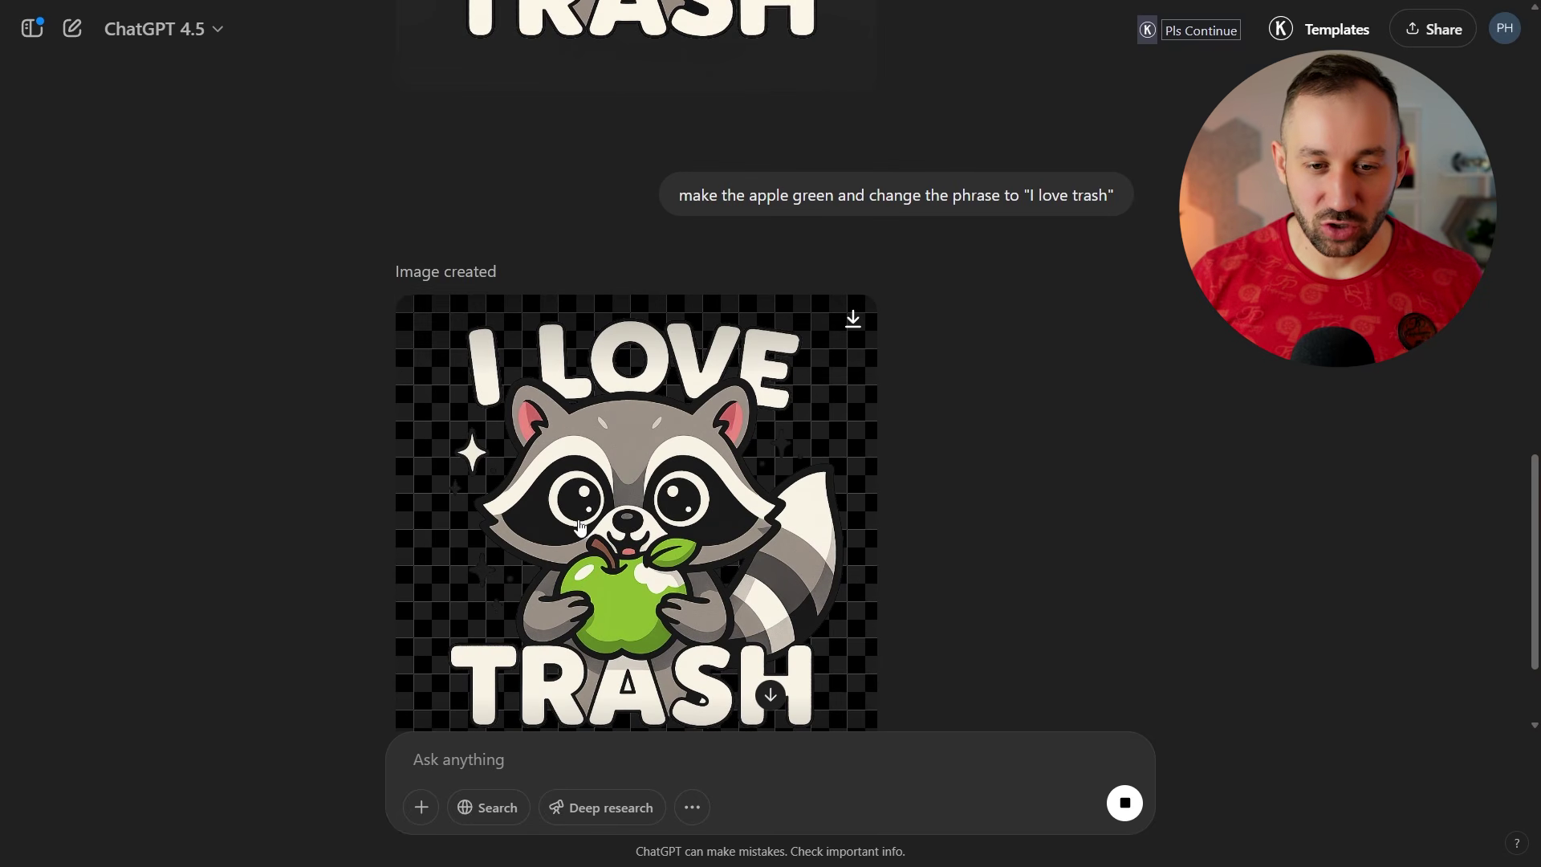
pyautogui.scroll(-1, 606, 435)
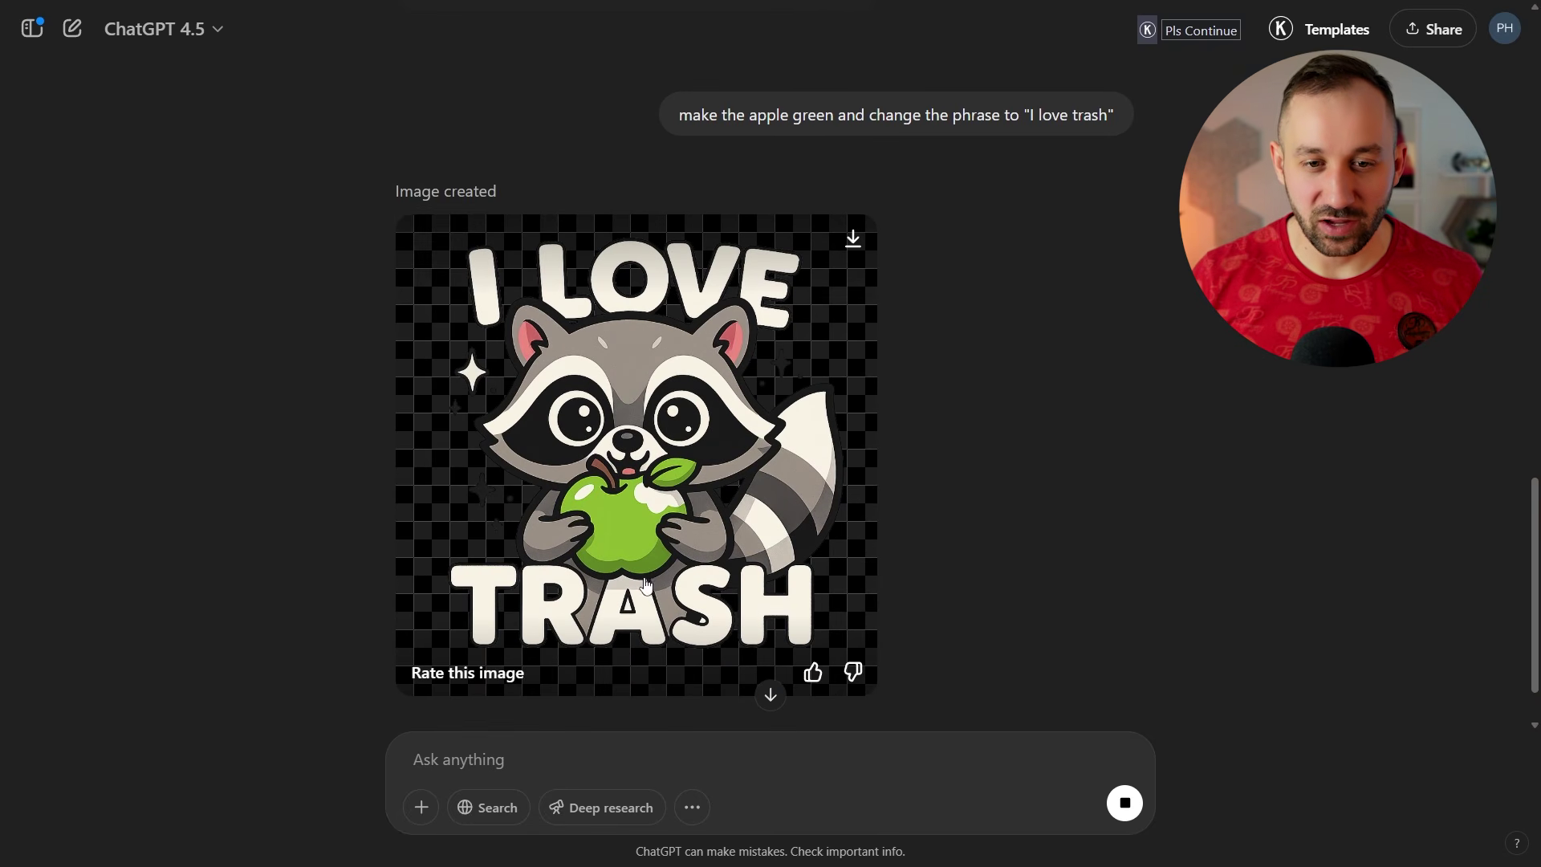
pyautogui.scroll(7, 598, 513)
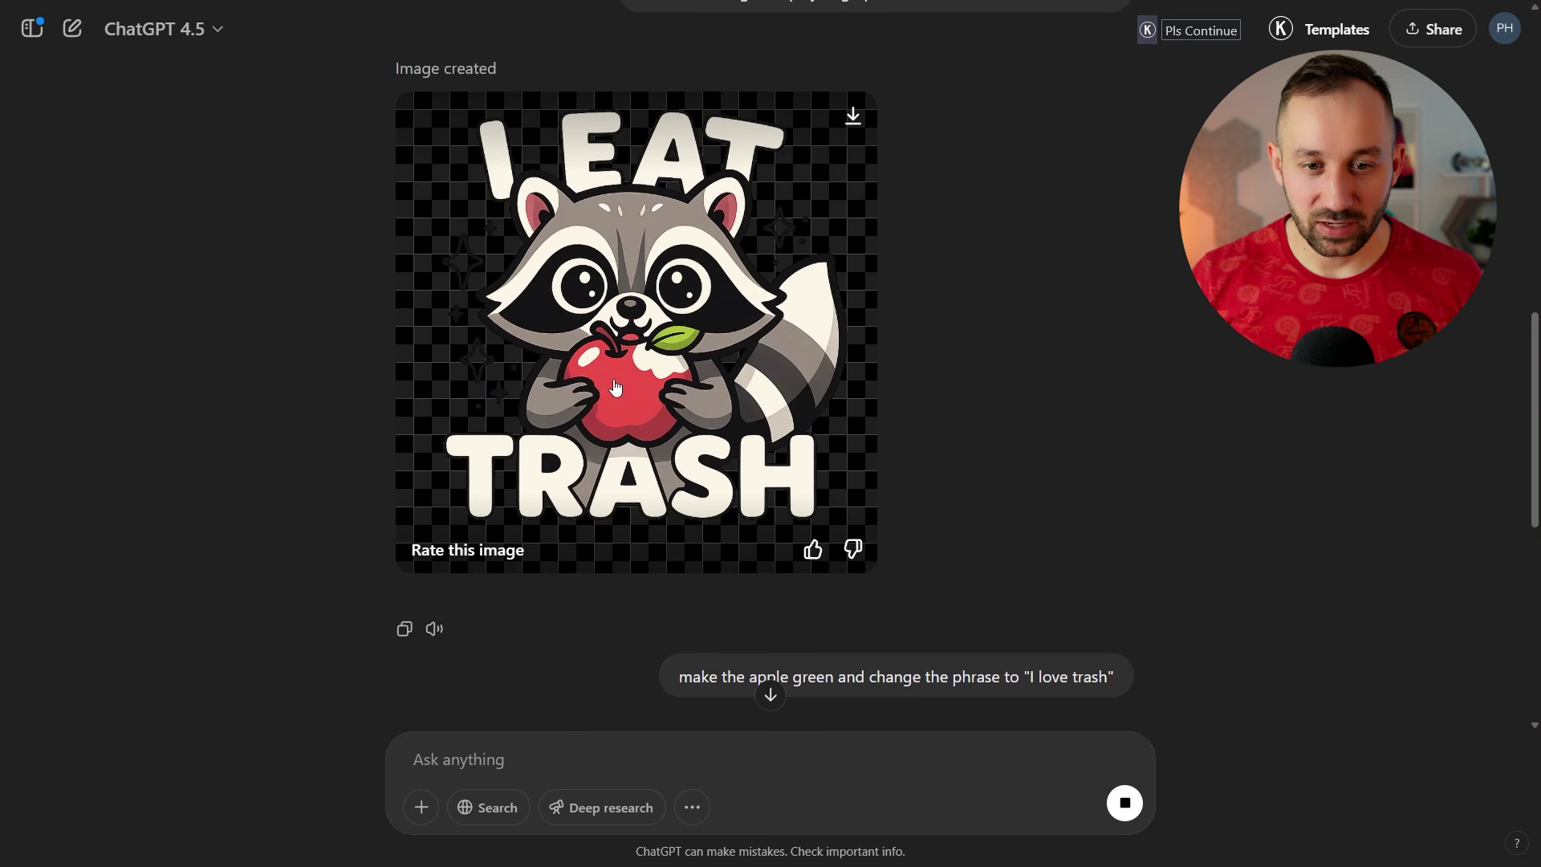
pyautogui.scroll(-6, 586, 452)
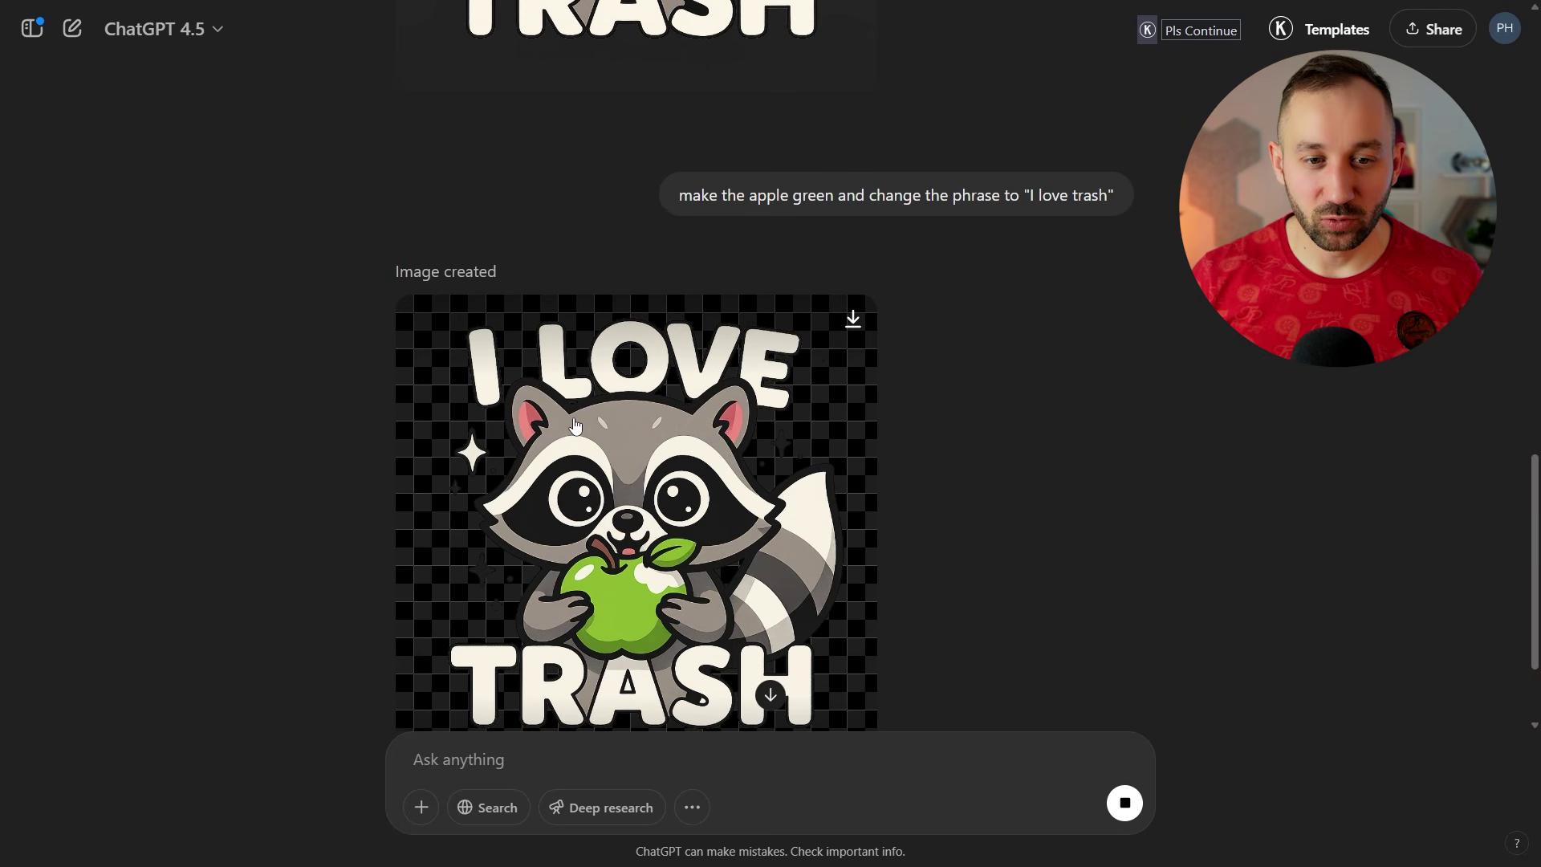
pyautogui.scroll(-2, 610, 449)
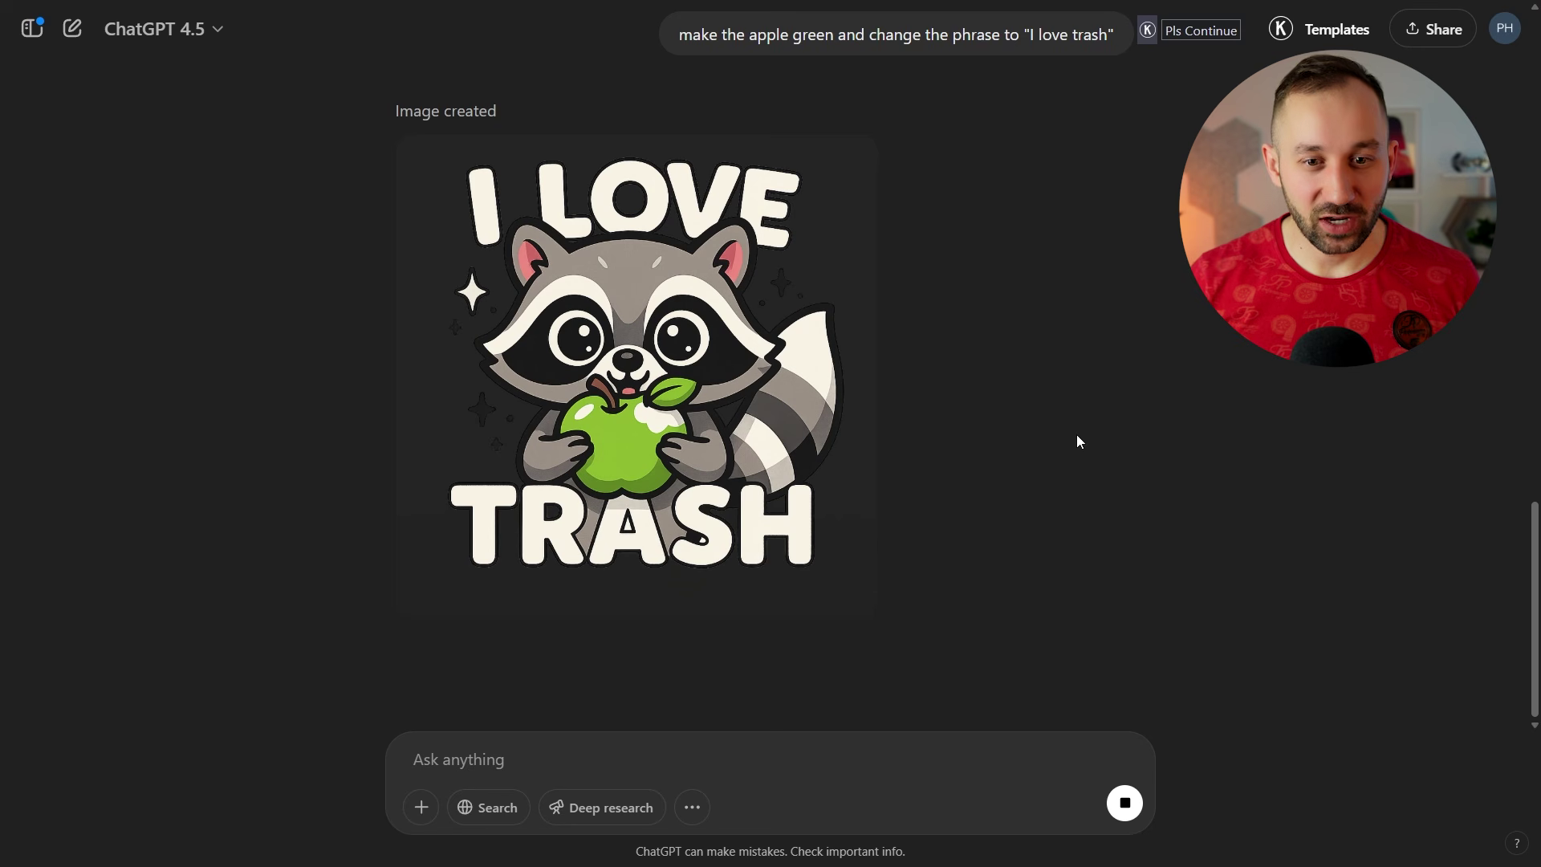